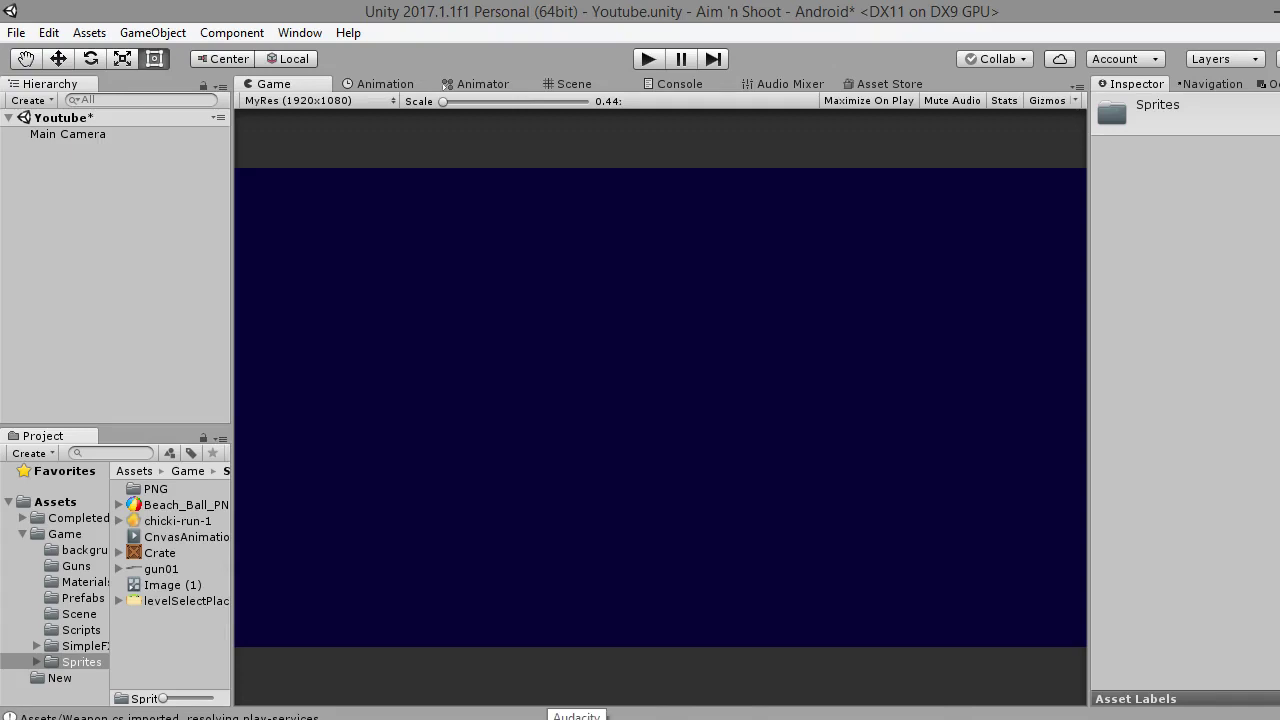
Drag the gun01 sprite from the Project assets into the scene Hierarchy
{"action": "mouse_move", "coordinate": [514, 719]}
{"action": "left_click", "coordinate": [161, 567]}
{"action": "left_click_drag", "start_coordinate": [161, 567], "coordinate": [122, 372]}
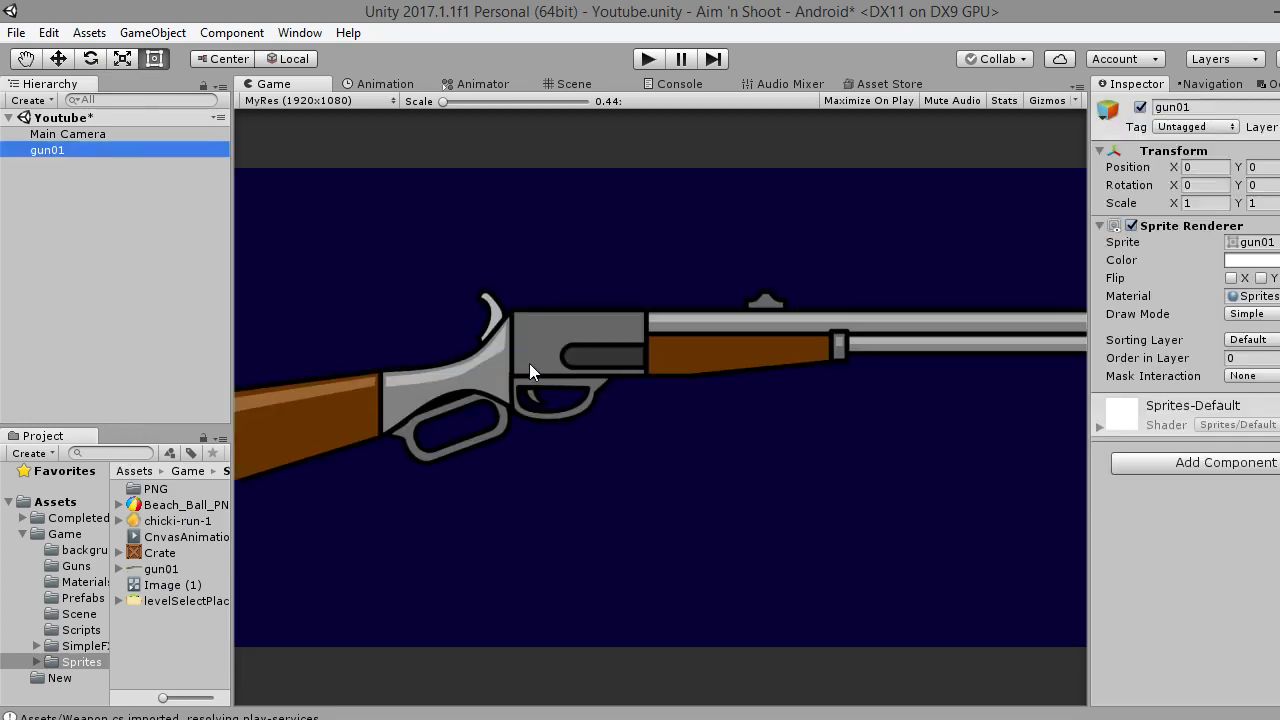
Scale gun01 down to about 0.43, move it to roughly -2.82, -1.56, and preview it in Game view
{"action": "left_click", "coordinate": [561, 85]}
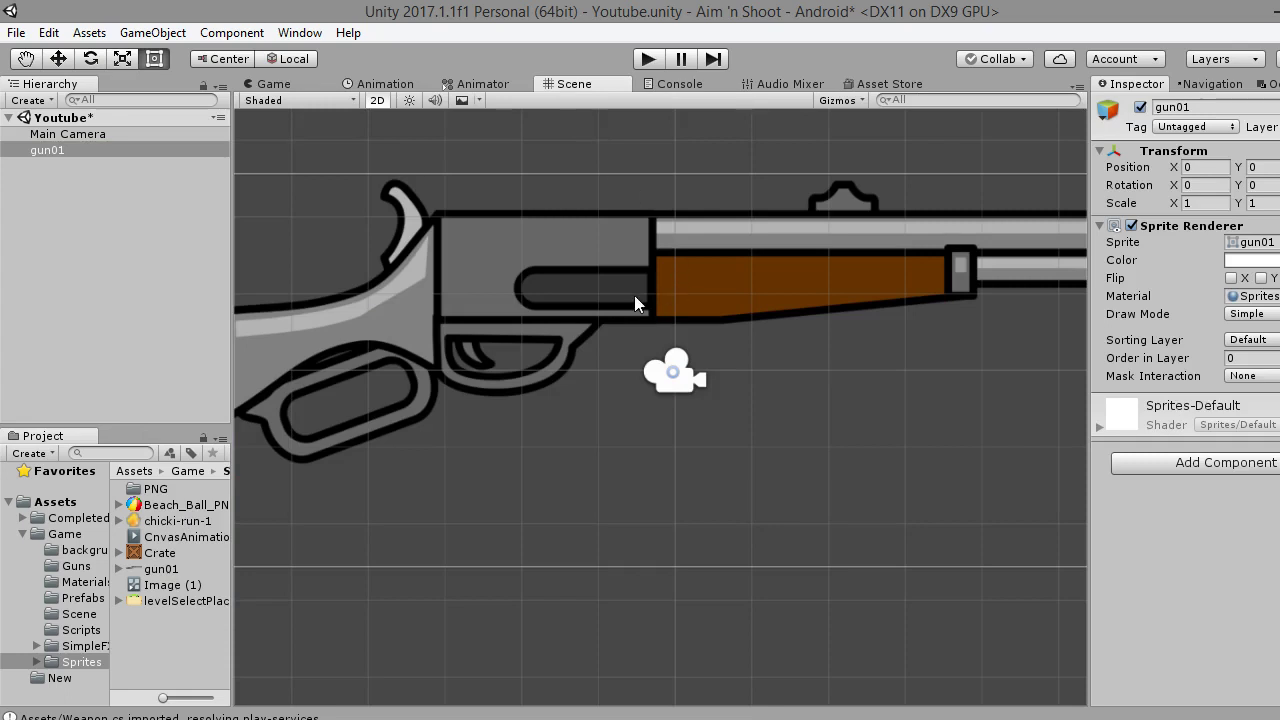
{"action": "scroll", "coordinate": [634, 295], "scroll_direction": "down", "scroll_amount": 2}
{"action": "scroll", "coordinate": [634, 298], "scroll_direction": "down", "scroll_amount": 2}
{"action": "scroll", "coordinate": [634, 300], "scroll_direction": "down", "scroll_amount": 2}
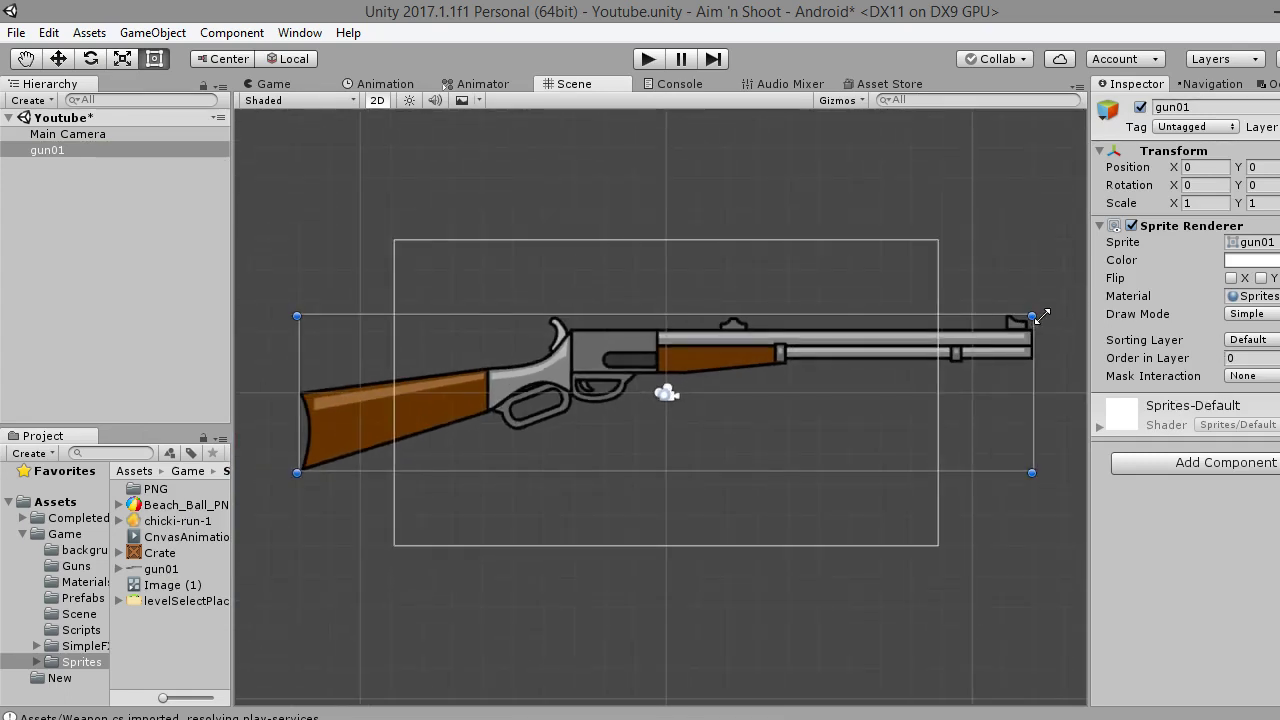
{"action": "left_click_drag", "start_coordinate": [1030, 319], "coordinate": [618, 449]}
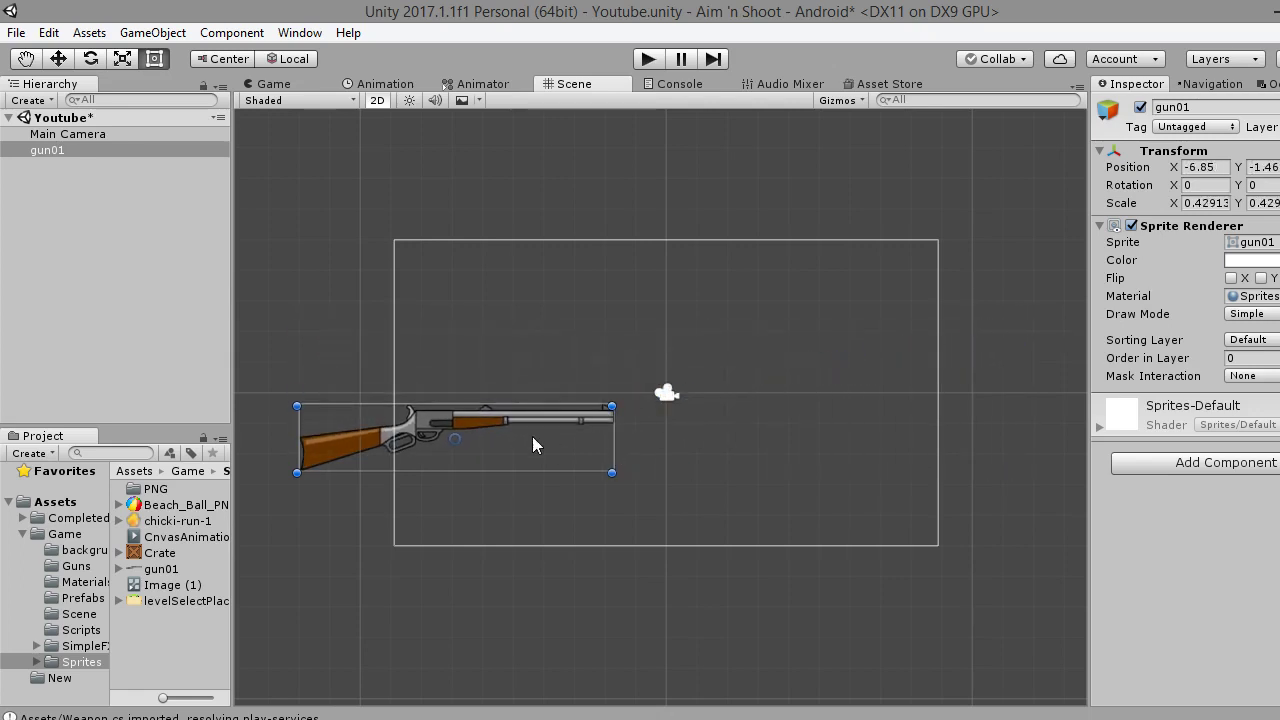
{"action": "mouse_move", "coordinate": [470, 421]}
{"action": "left_mouse_down"}
{"action": "mouse_move", "coordinate": [622, 421]}
{"action": "mouse_move", "coordinate": [593, 432]}
{"action": "left_mouse_up"}
{"action": "left_click", "coordinate": [267, 85]}
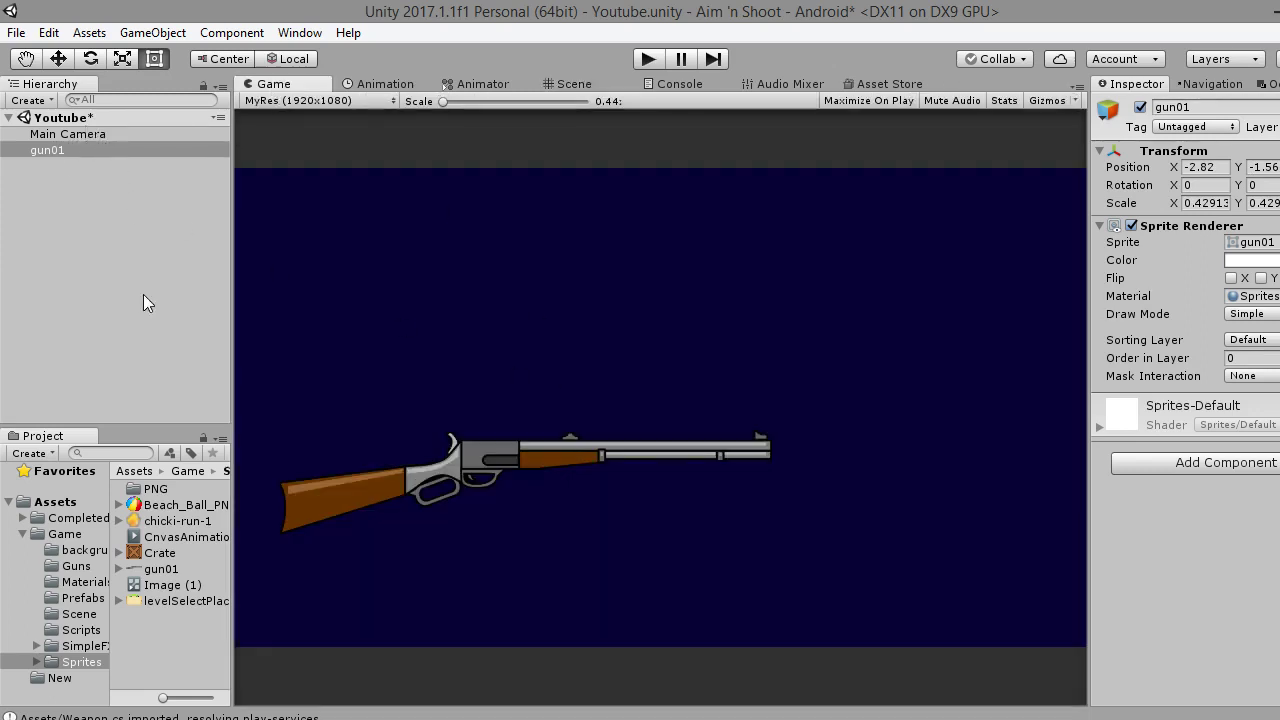
Confirm gun01's Texture Type is Sprite (2D and UI), then select the Main Camera
{"action": "left_click", "coordinate": [161, 569]}
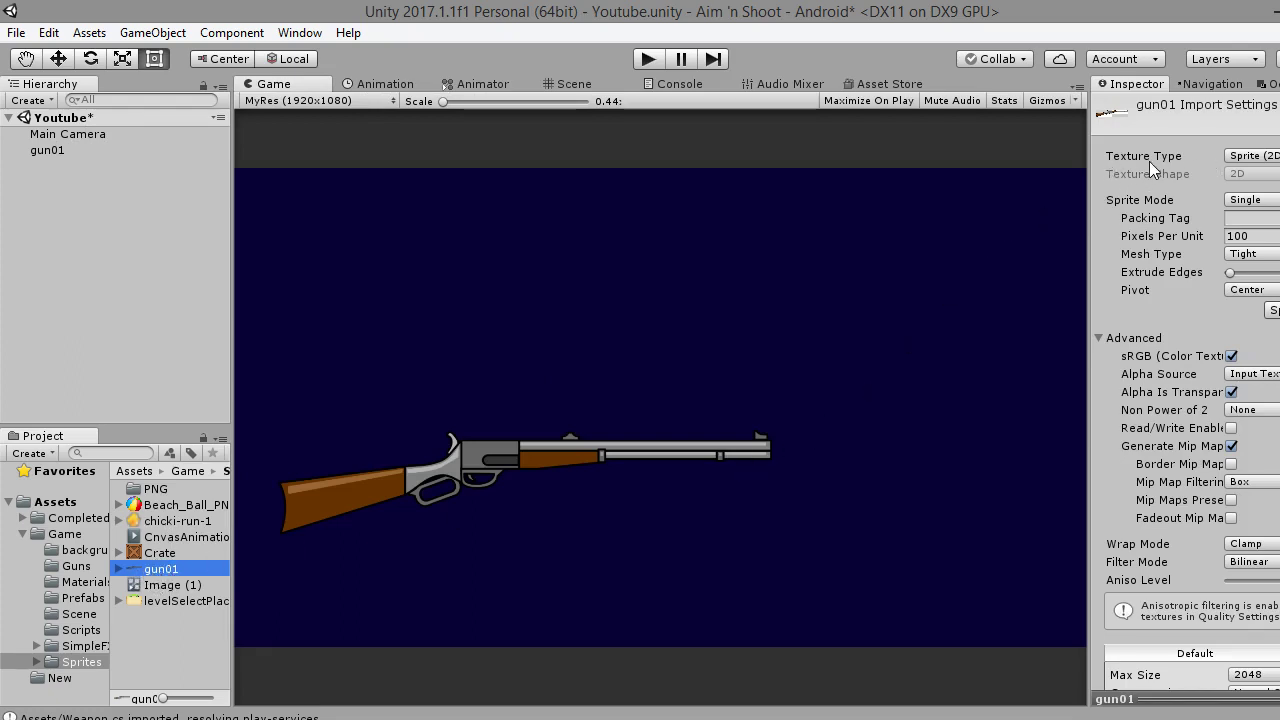
{"action": "left_click", "coordinate": [1270, 157]}
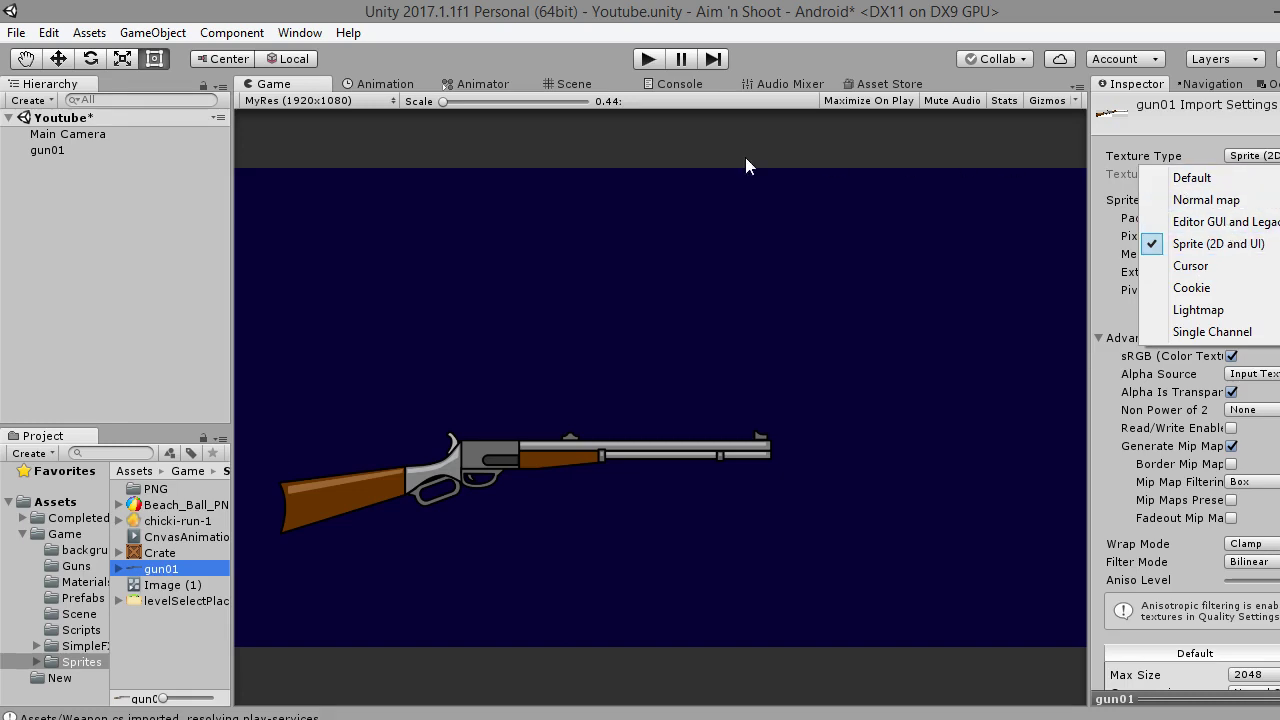
{"action": "left_click", "coordinate": [105, 137]}
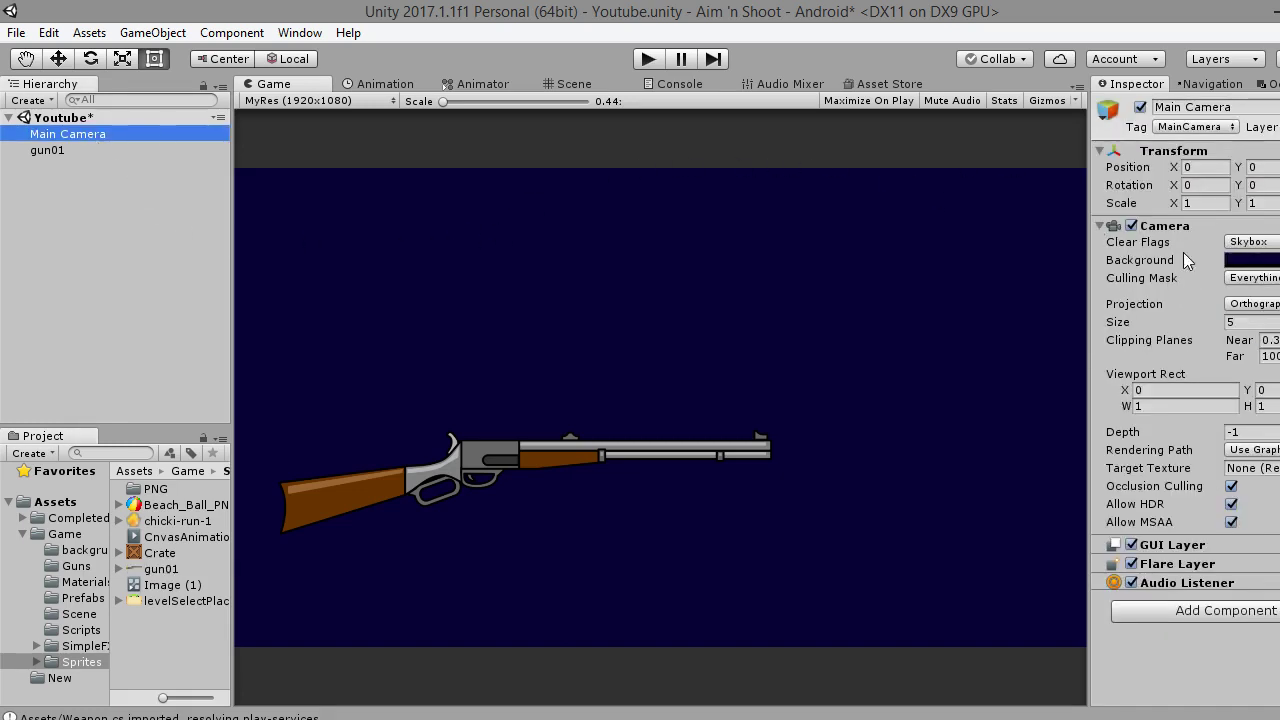
Pick a pale cream Background colour for the Main Camera, then reselect gun01
{"action": "left_click", "coordinate": [1250, 260]}
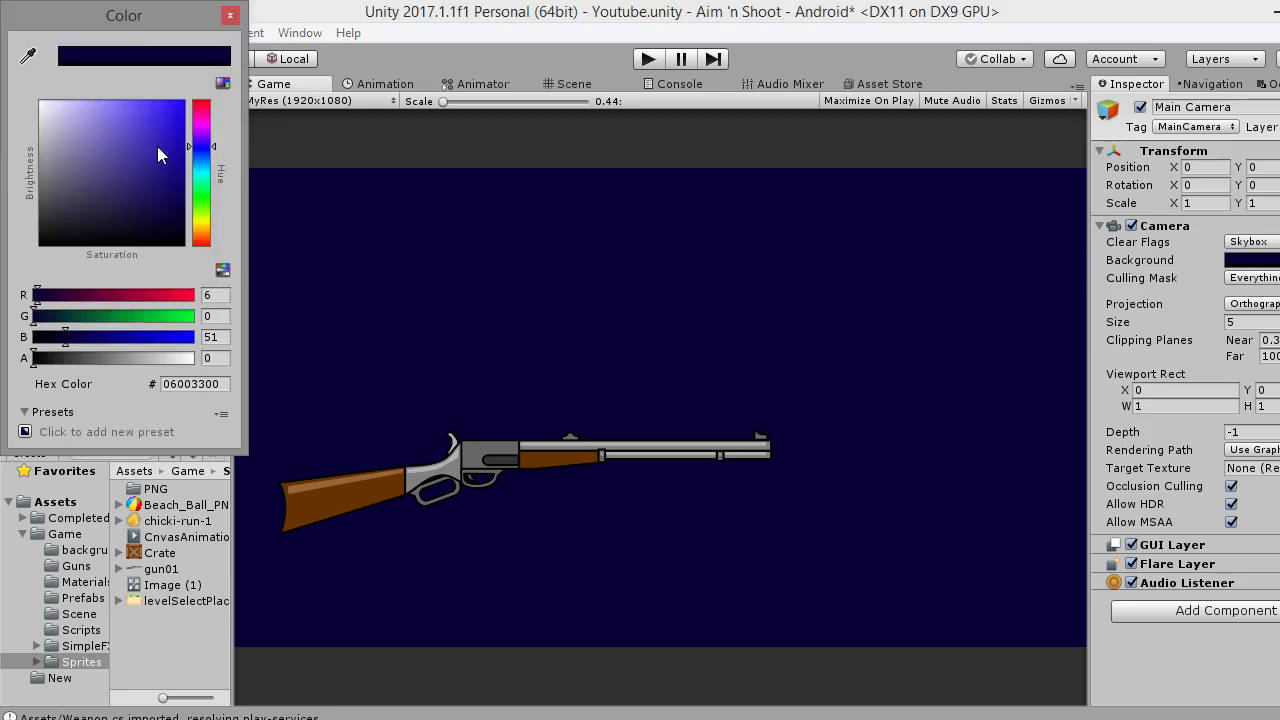
{"action": "left_click_drag", "start_coordinate": [140, 123], "coordinate": [88, 104]}
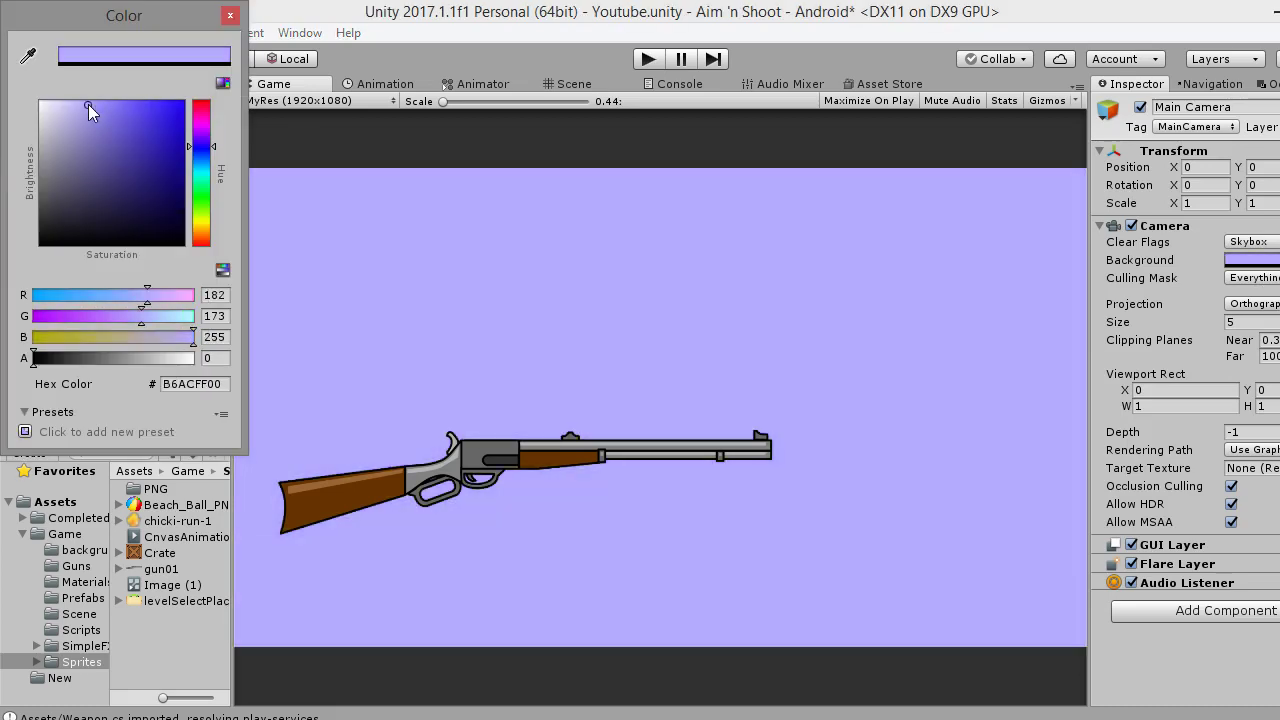
{"action": "left_click", "coordinate": [213, 222]}
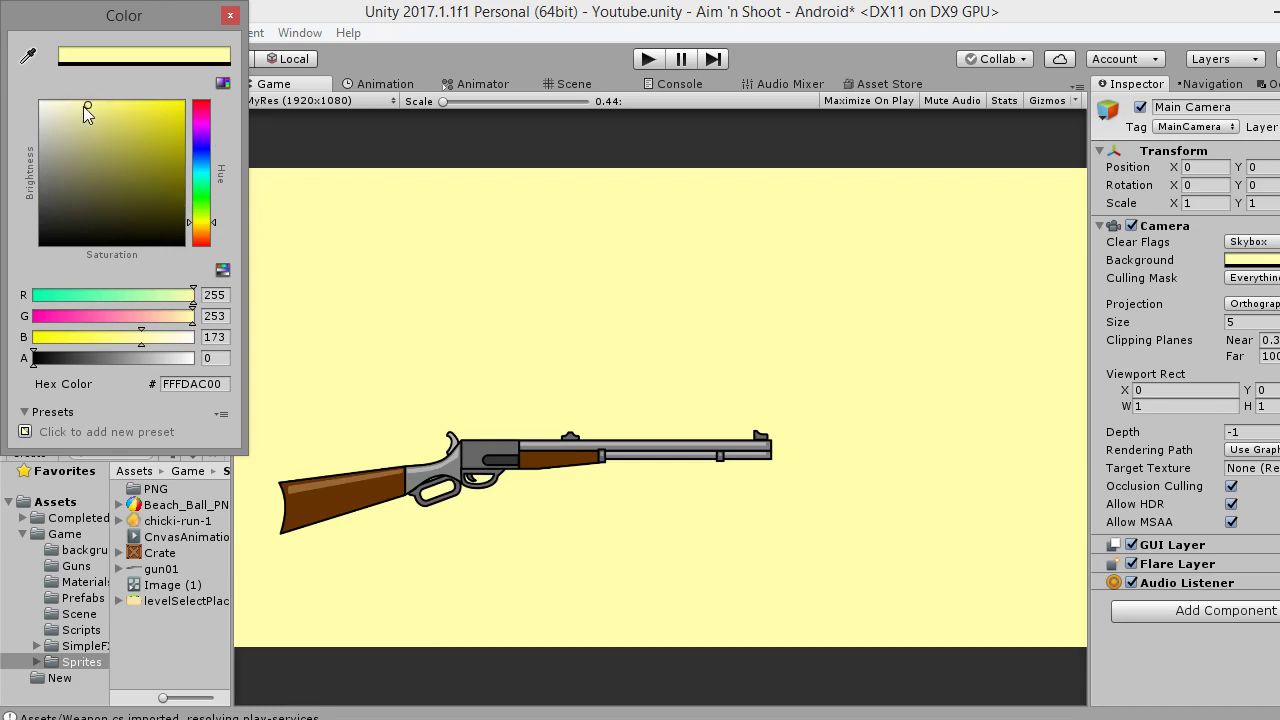
{"action": "left_click_drag", "start_coordinate": [83, 106], "coordinate": [66, 108]}
{"action": "left_click", "coordinate": [230, 16]}
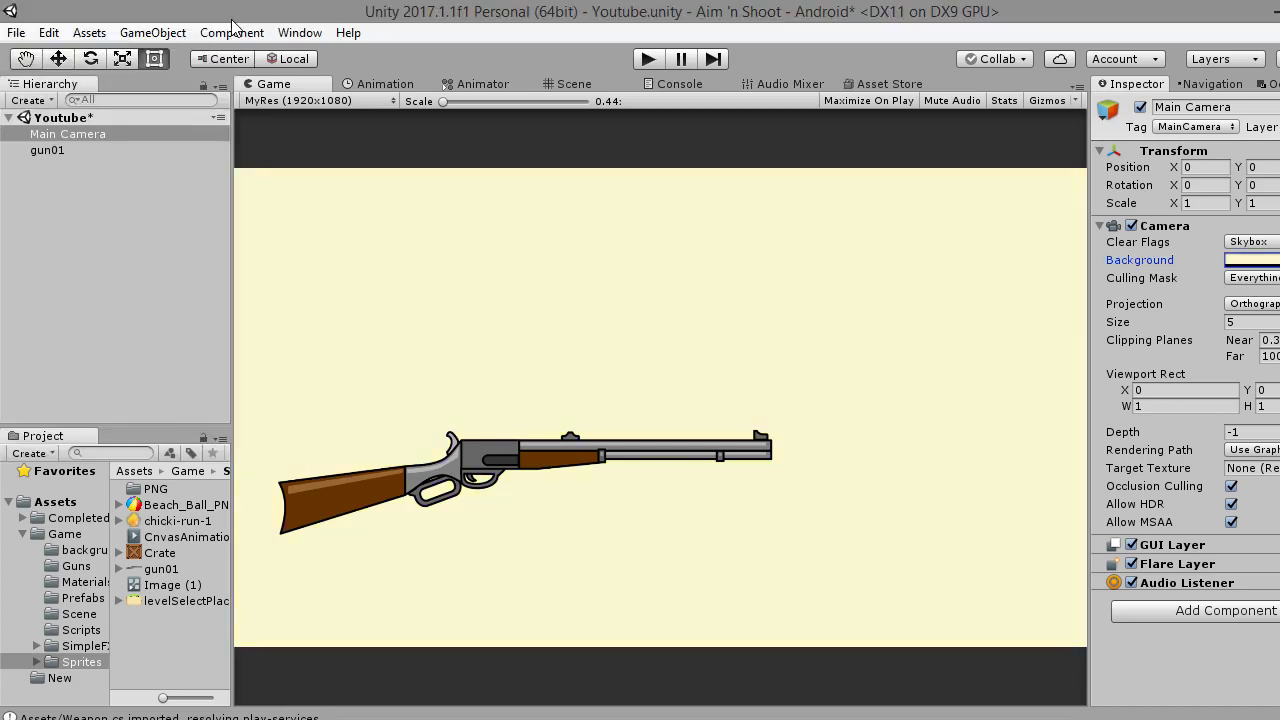
{"action": "left_click", "coordinate": [217, 255]}
{"action": "left_click", "coordinate": [53, 150]}
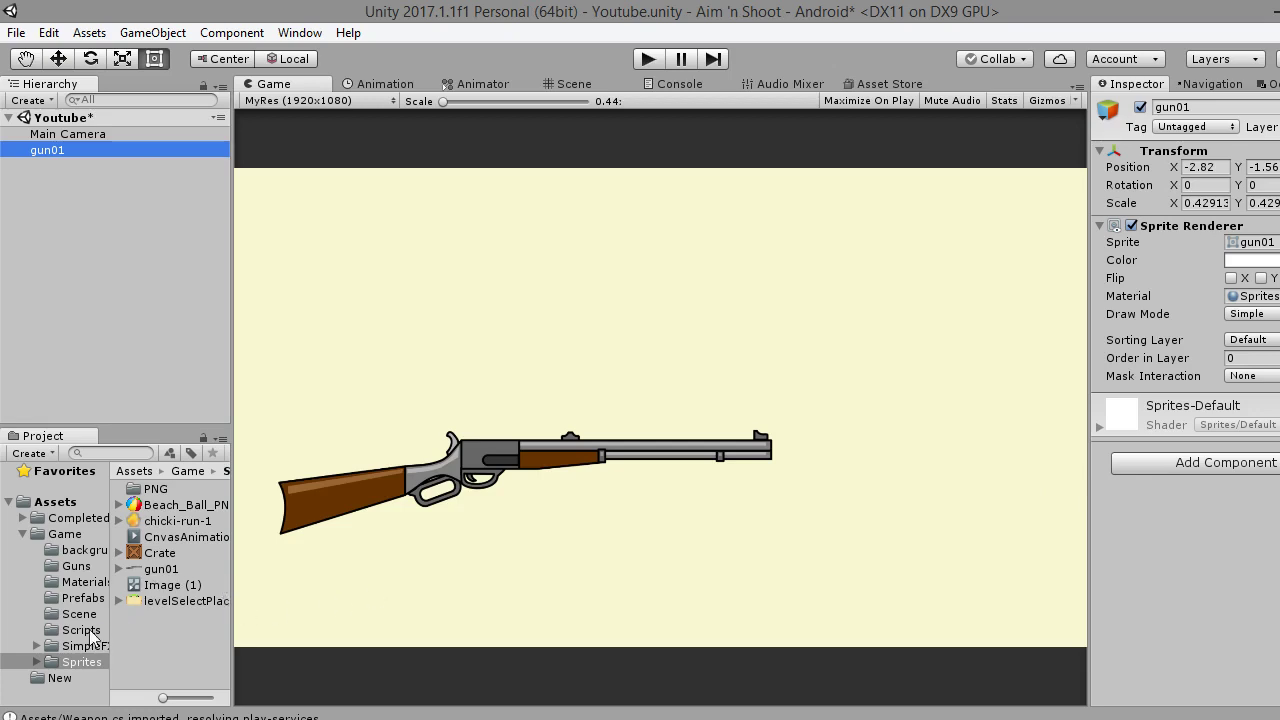
Drag the Weapon script from the Assets folder onto gun01's Inspector, cancelling the Add Component popup
{"action": "left_click", "coordinate": [60, 678]}
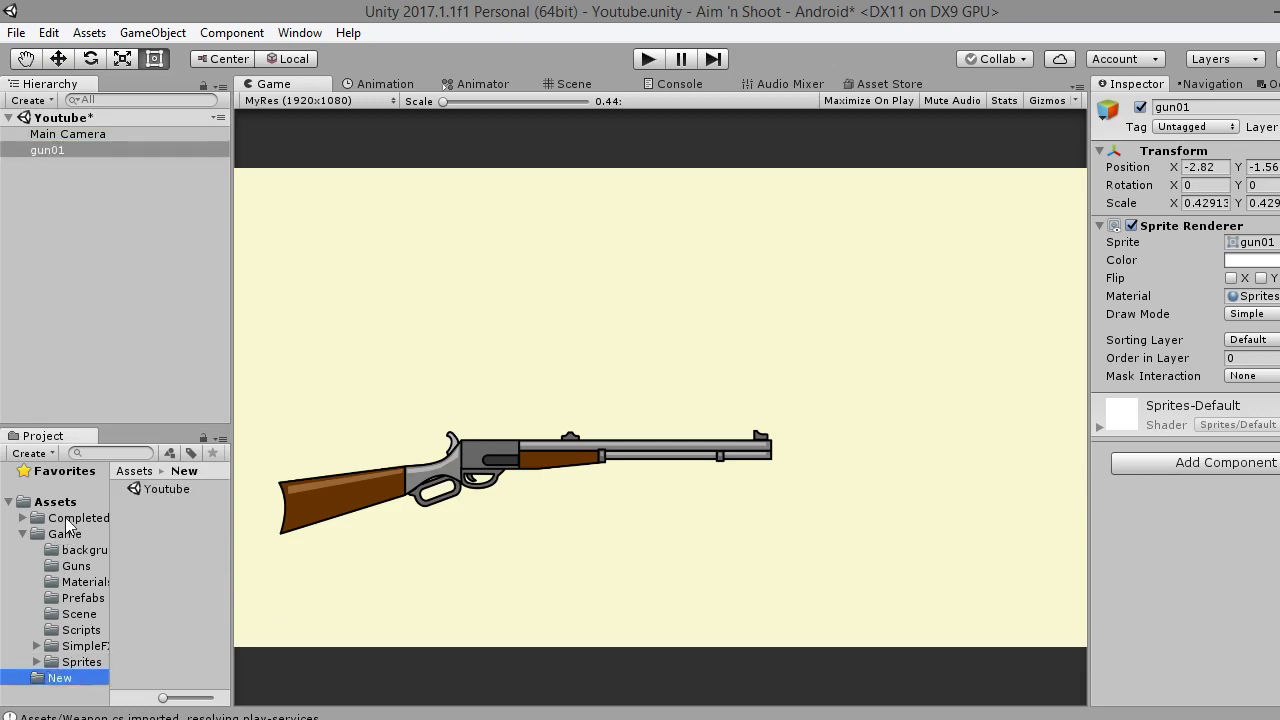
{"action": "left_click", "coordinate": [62, 502]}
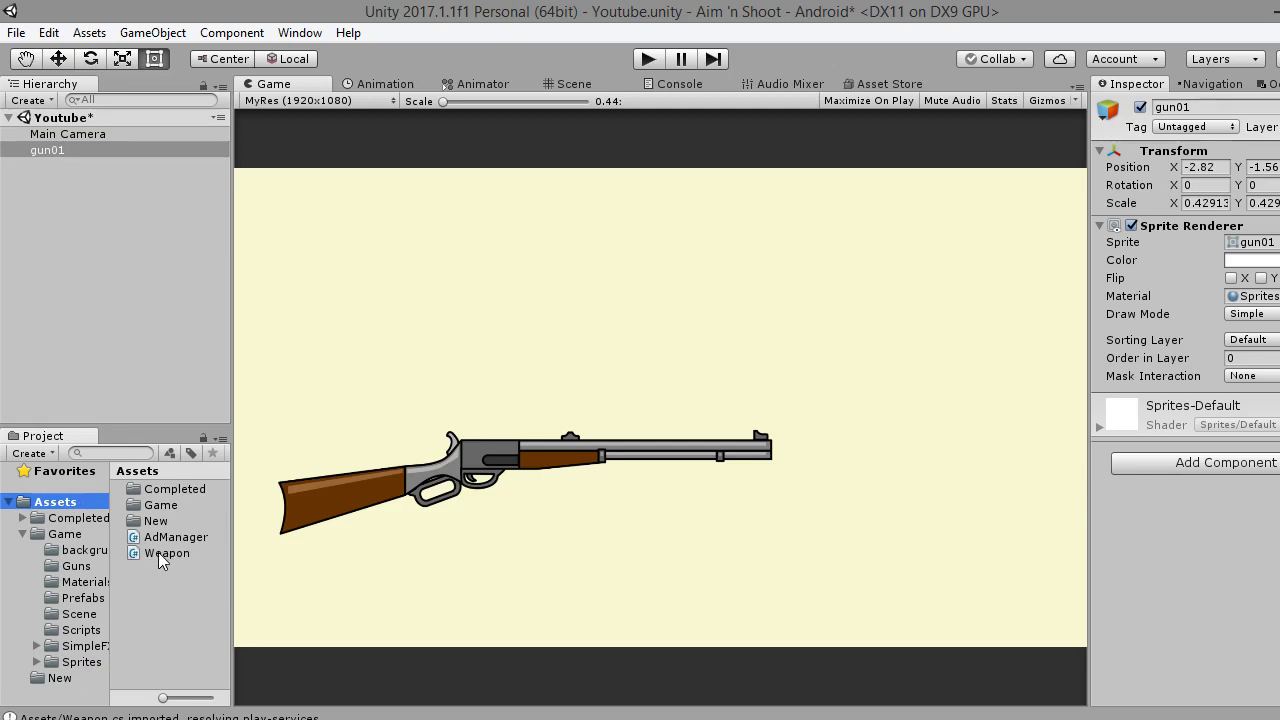
{"action": "left_click_drag", "start_coordinate": [160, 553], "coordinate": [1228, 556]}
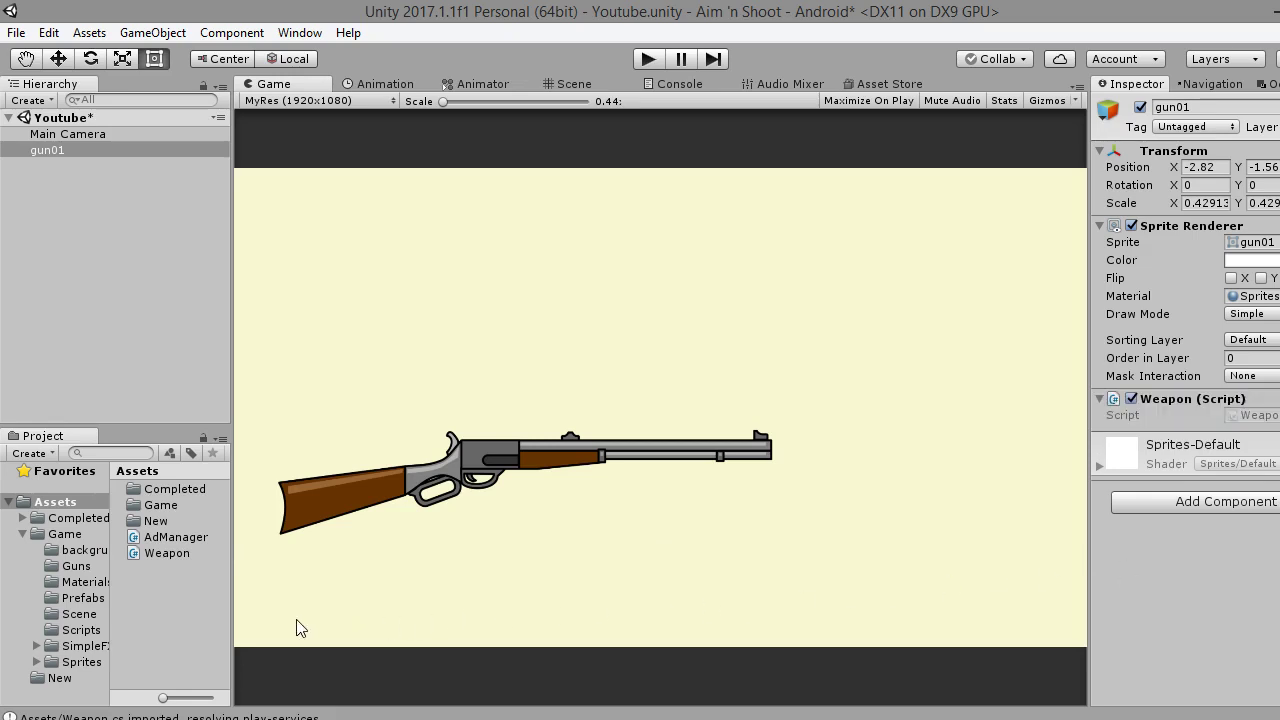
{"action": "left_click", "coordinate": [1204, 505]}
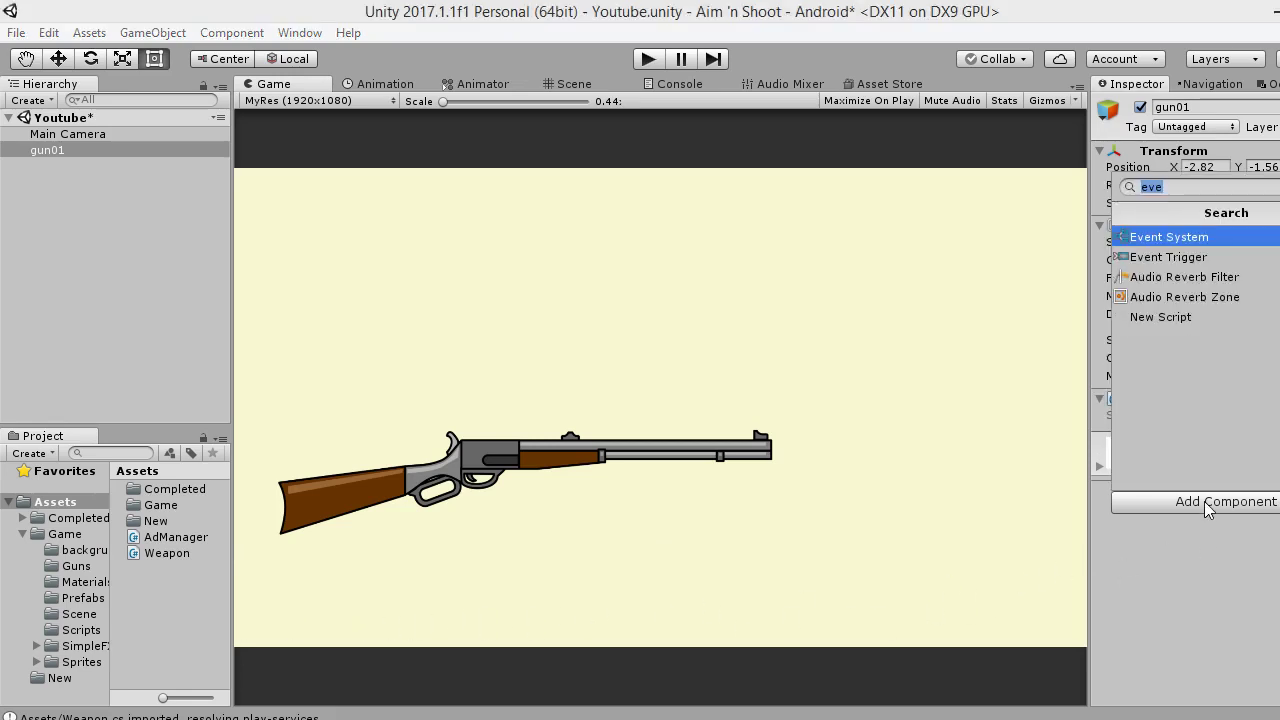
{"action": "left_click", "coordinate": [1182, 318]}
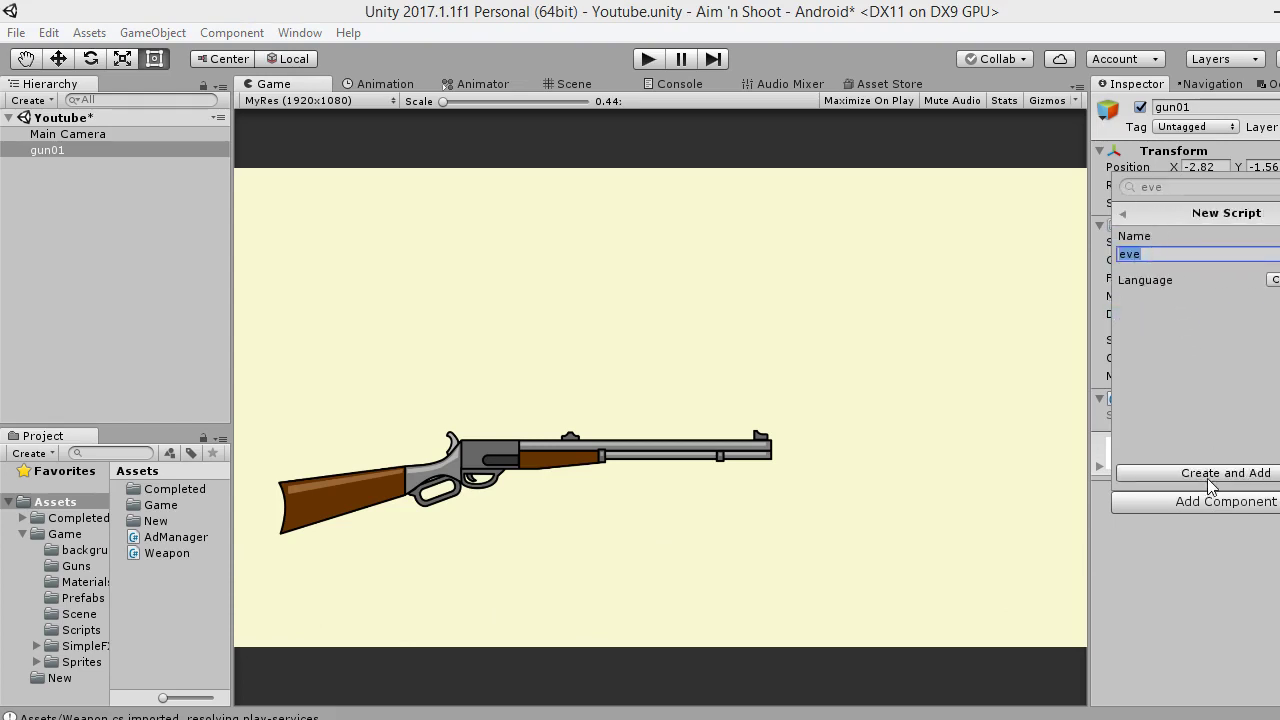
{"action": "left_click", "coordinate": [1268, 478]}
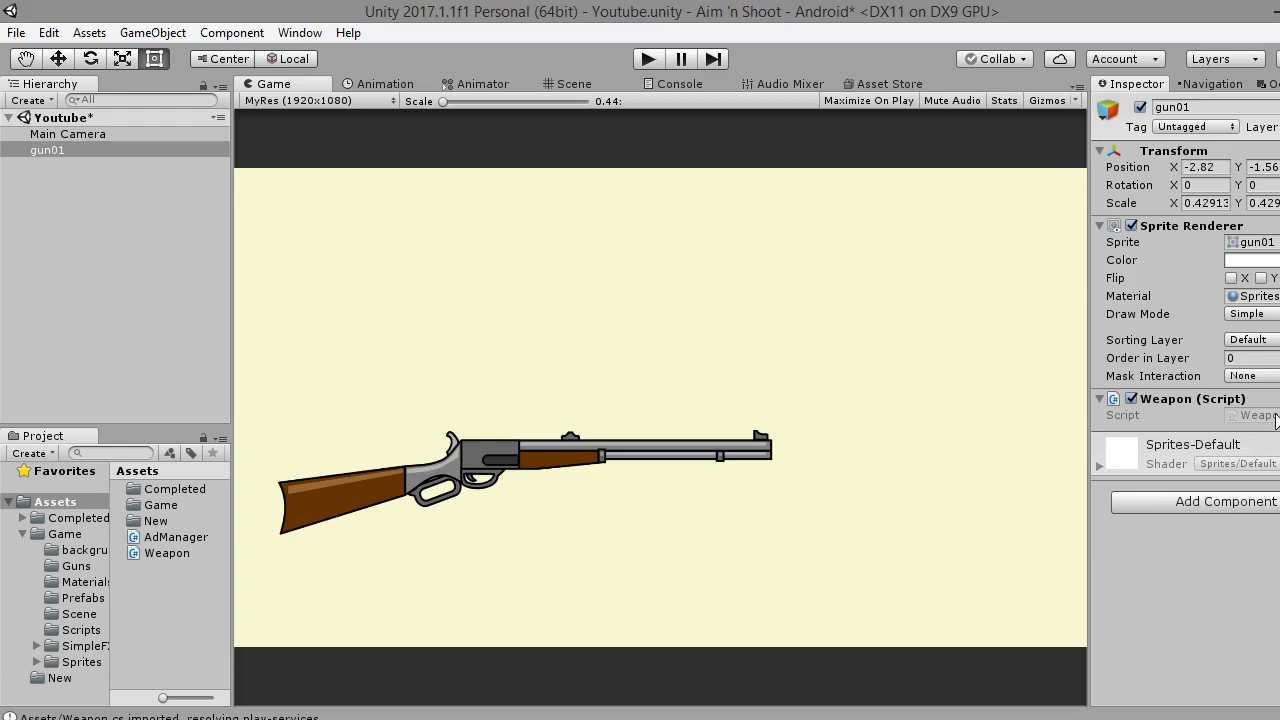
Open Weapon.cs from gun01's Weapon component in Visual Studio, then go back to Unity
{"action": "double_click", "coordinate": [1276, 420]}
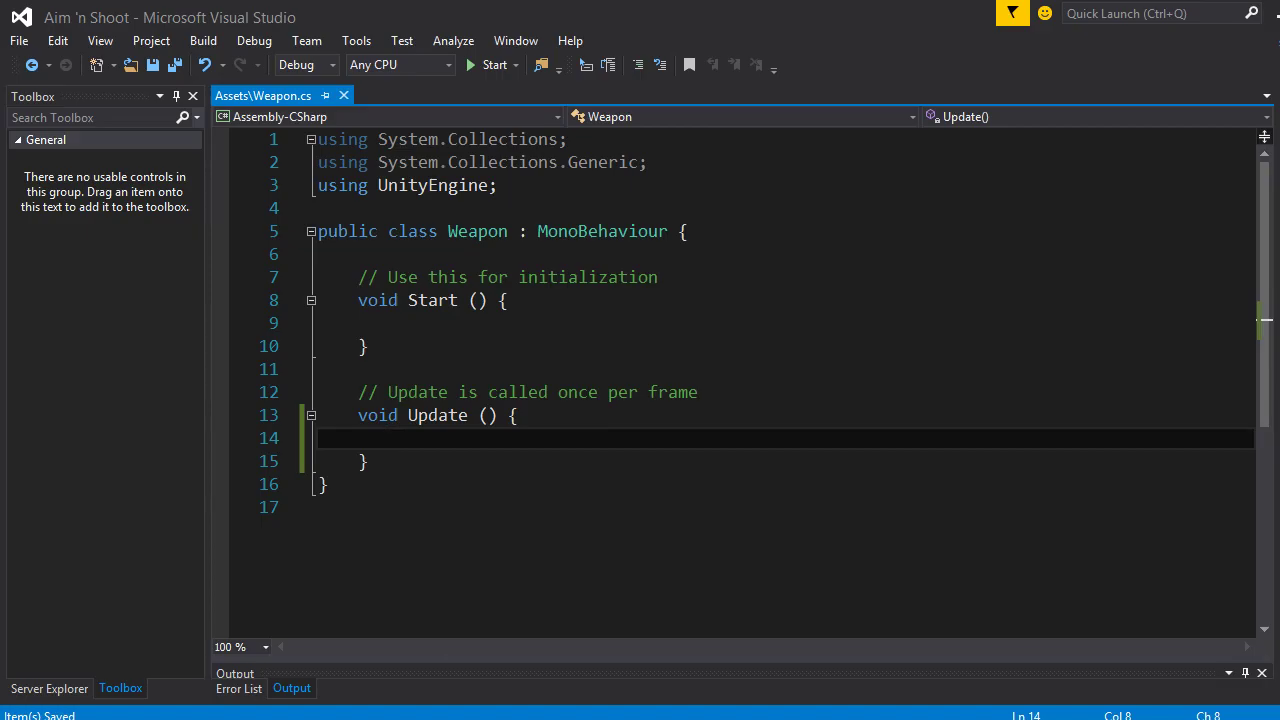
{"action": "key", "text": "alt+Tab"}
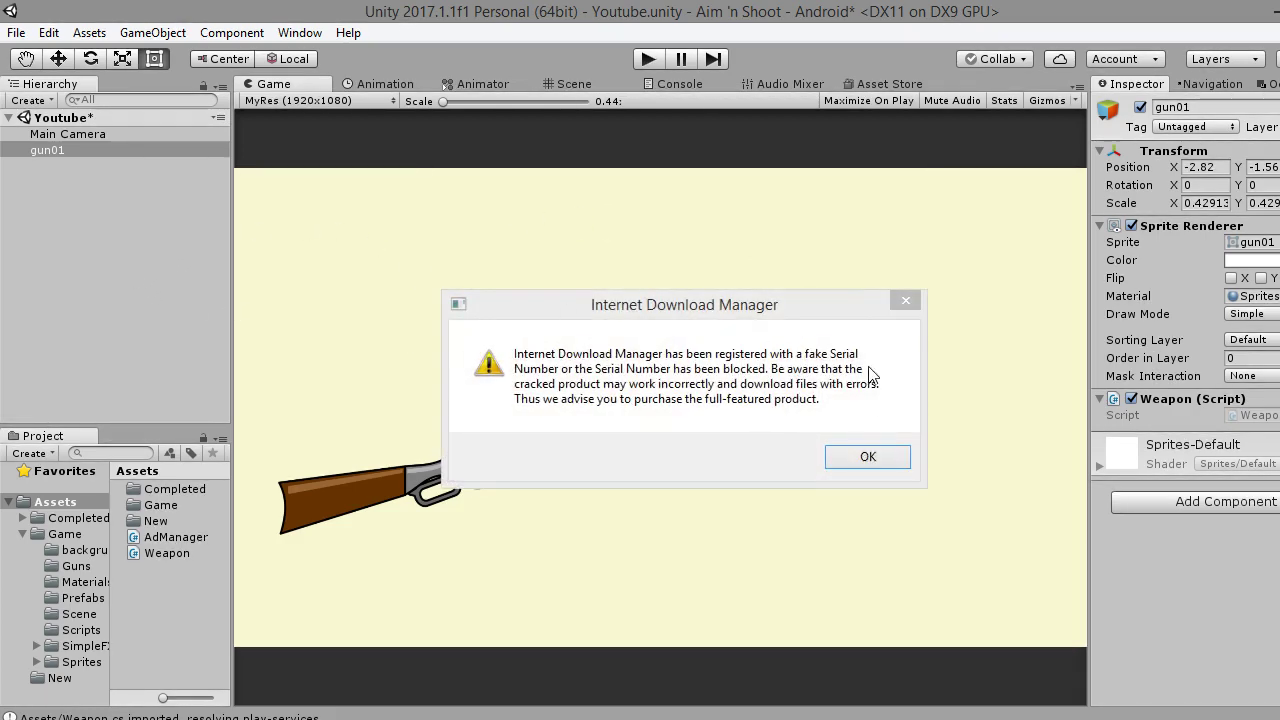
Dismiss the IDM warning and registration windows and bring Weapon.cs in Visual Studio forward
{"action": "left_click", "coordinate": [884, 457]}
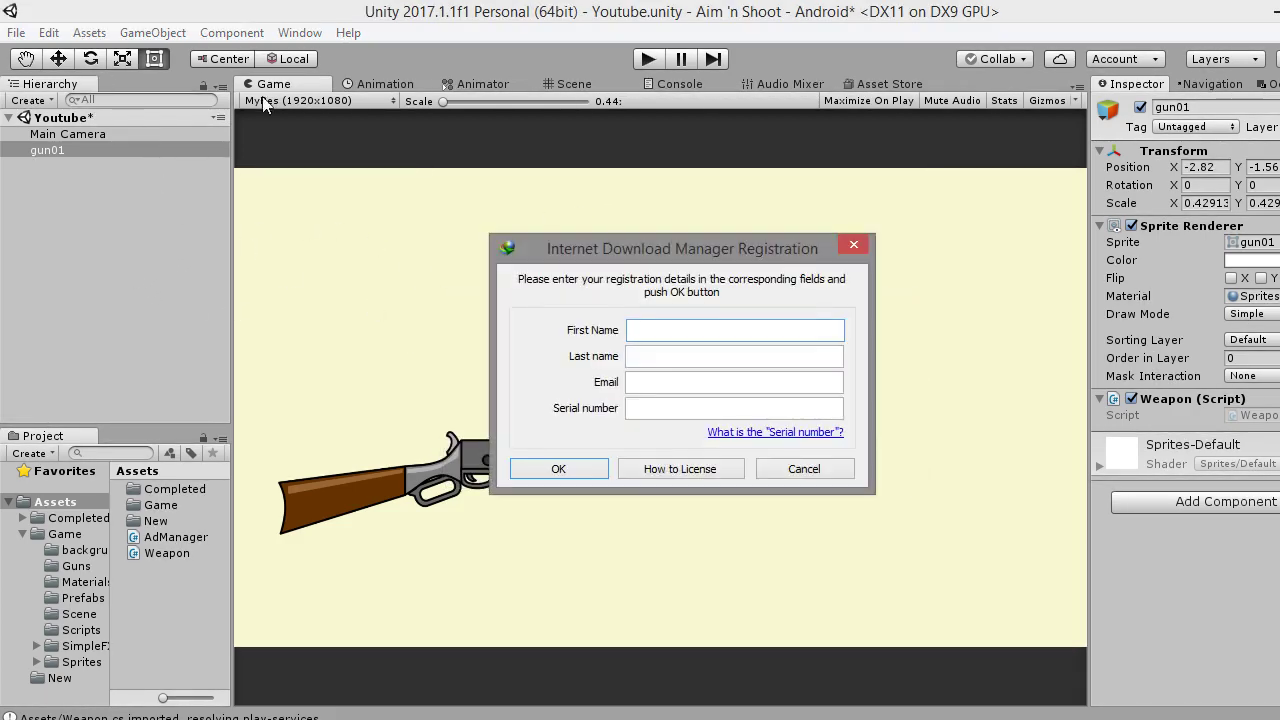
{"action": "left_click", "coordinate": [855, 245]}
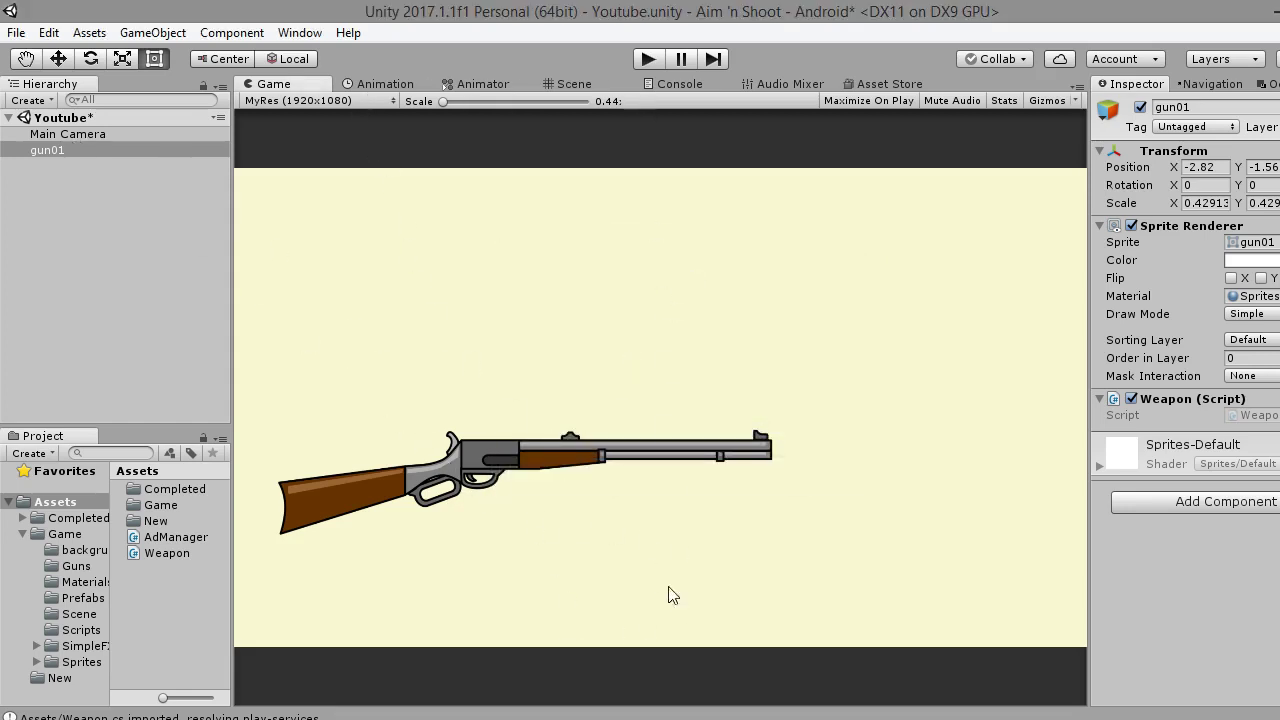
{"action": "mouse_move", "coordinate": [452, 715]}
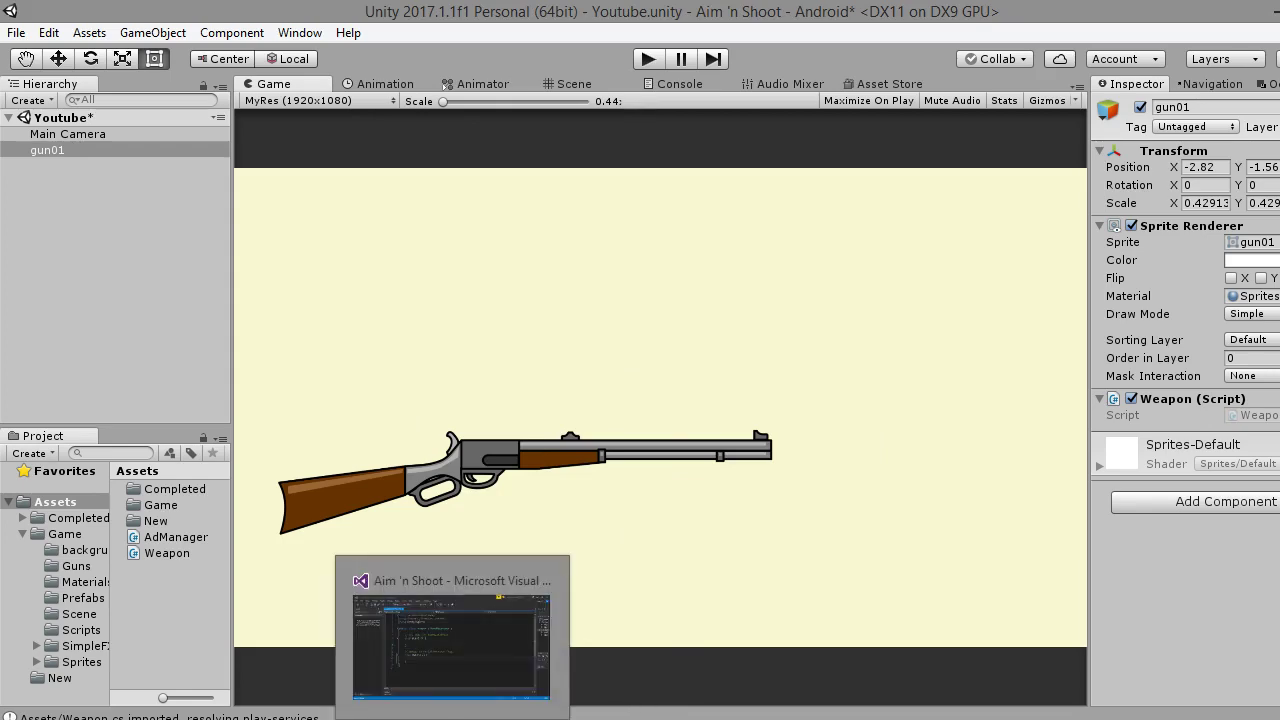
{"action": "left_click", "coordinate": [490, 668]}
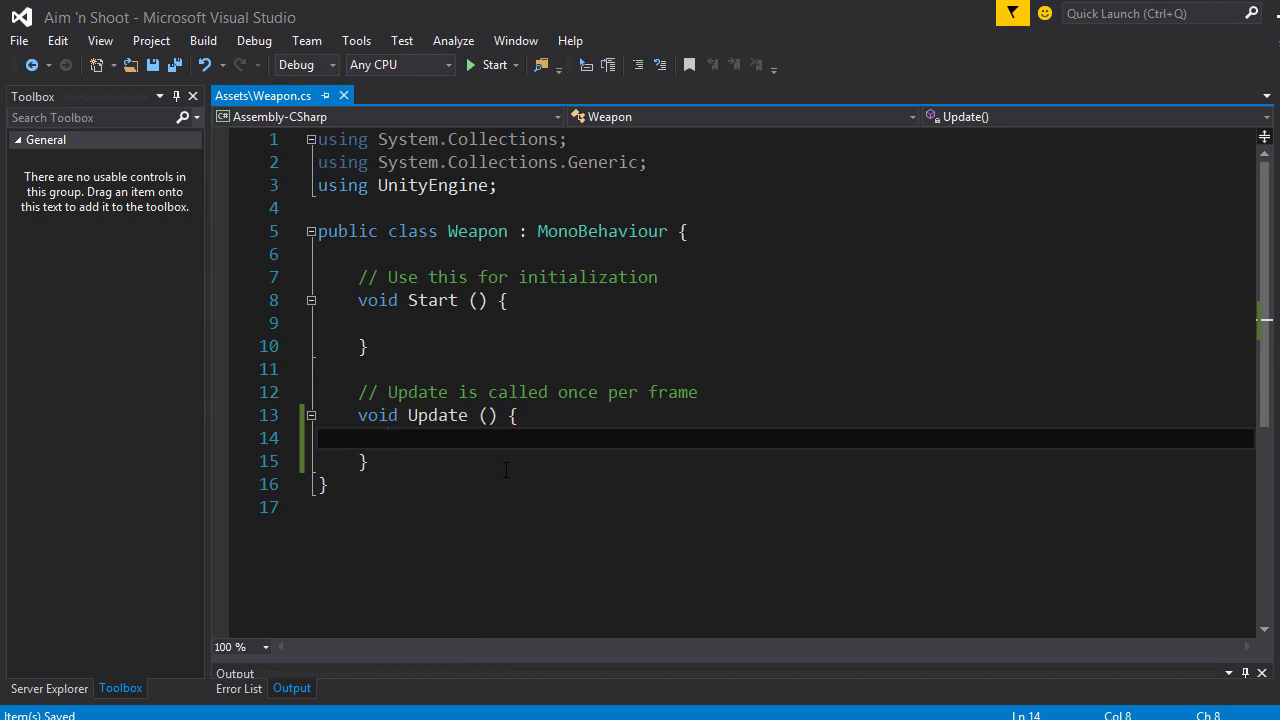
Add 'var mouse = Input.mousePosition;' on line 14 of Update and save Weapon.cs
{"action": "type", "text": "var "}
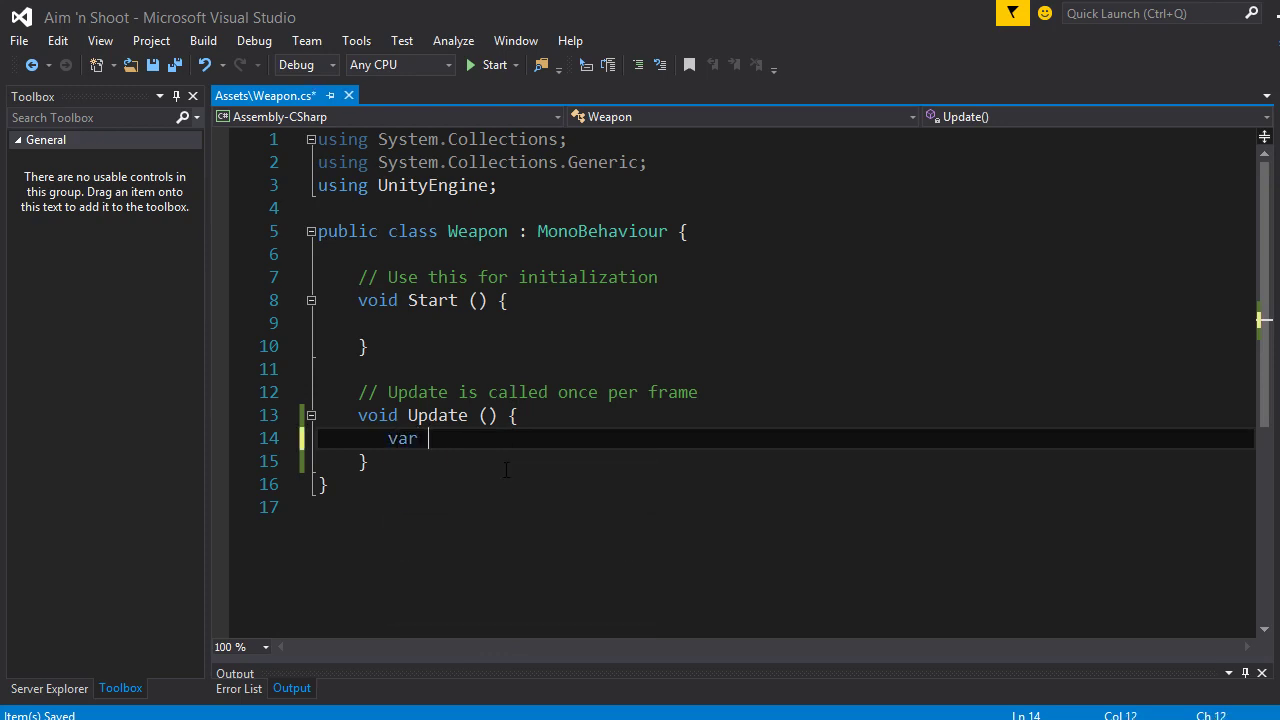
{"action": "type", "text": "mo"}
{"action": "type", "text": "use"}
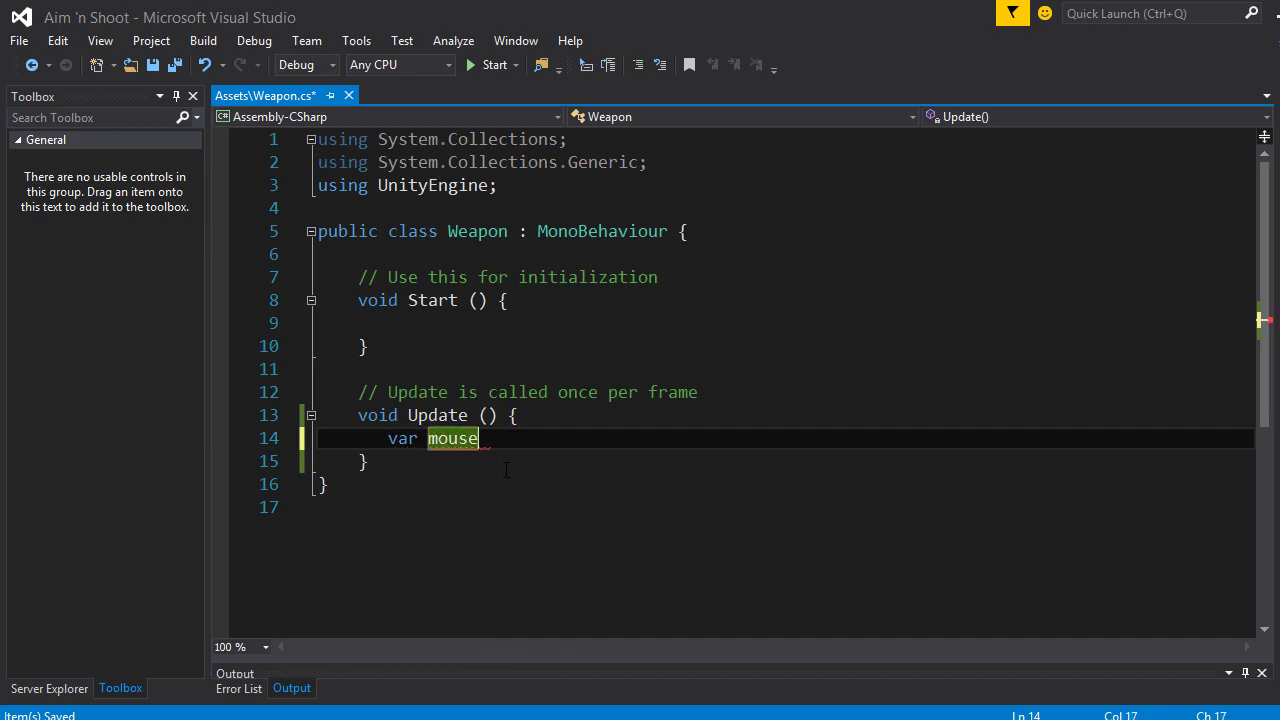
{"action": "type", "text": "  = In"}
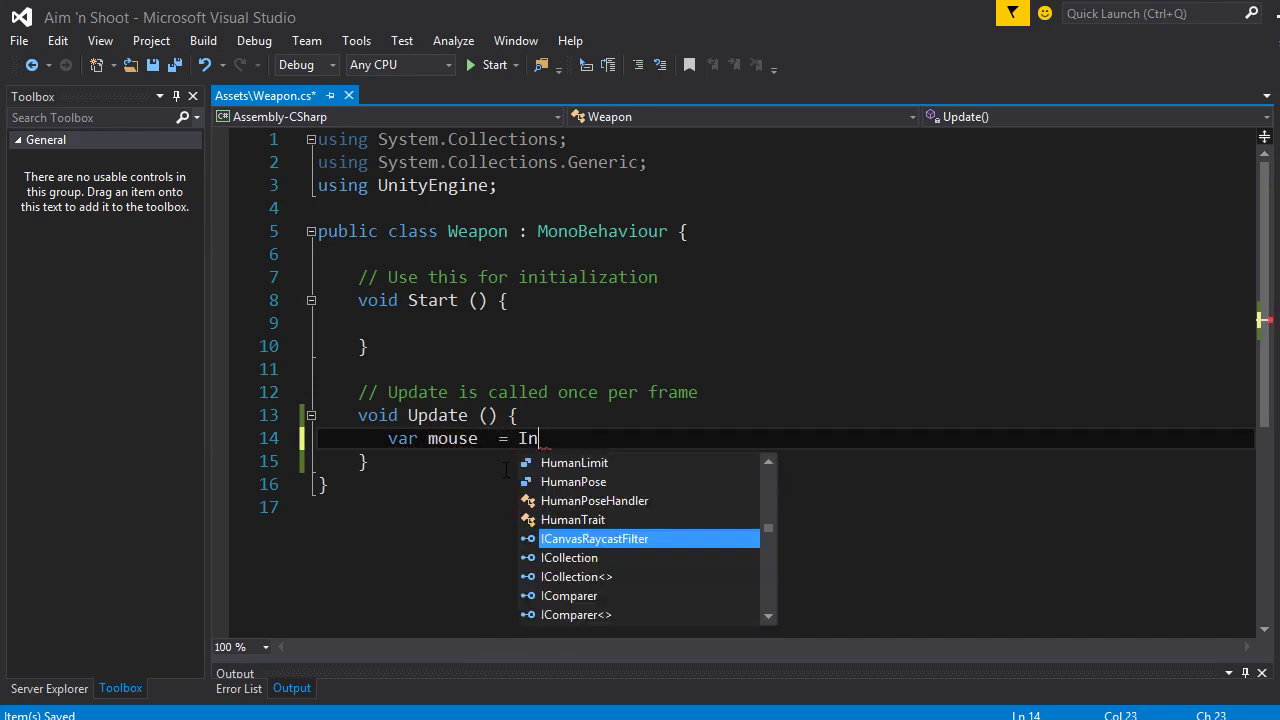
{"action": "type", "text": "put."}
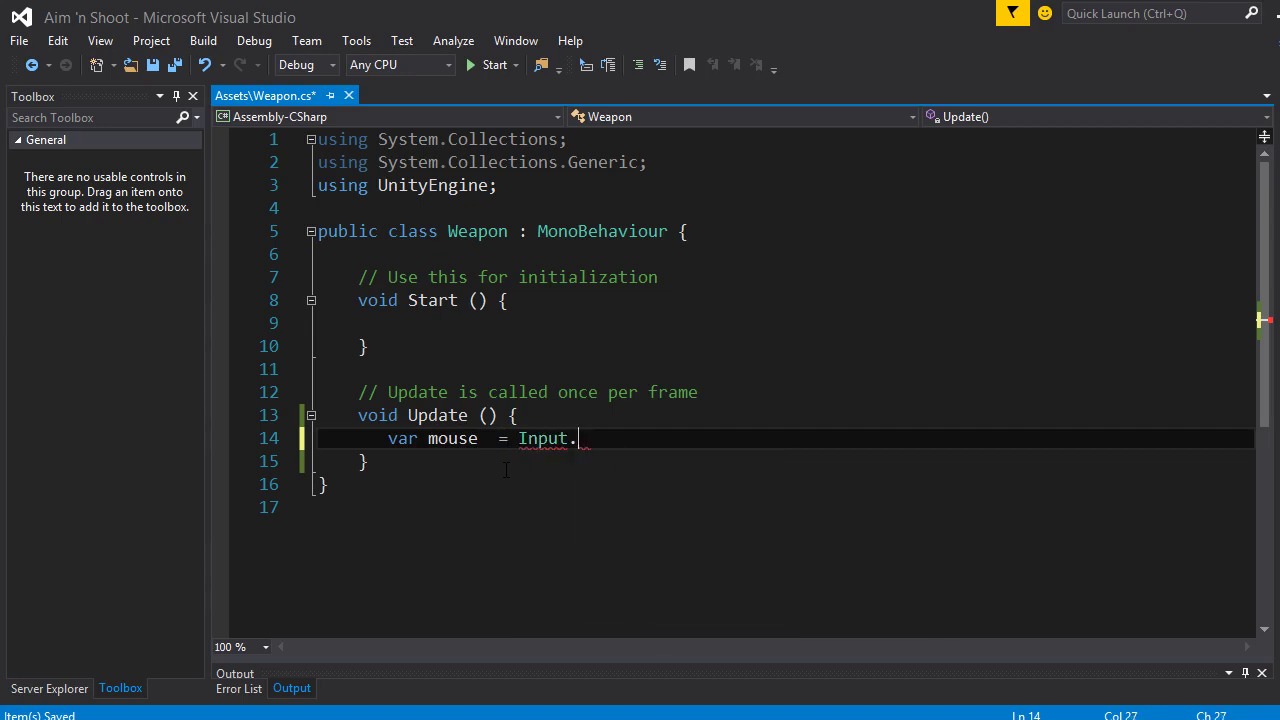
{"action": "type", "text": "mous"}
{"action": "key", "text": "Tab"}
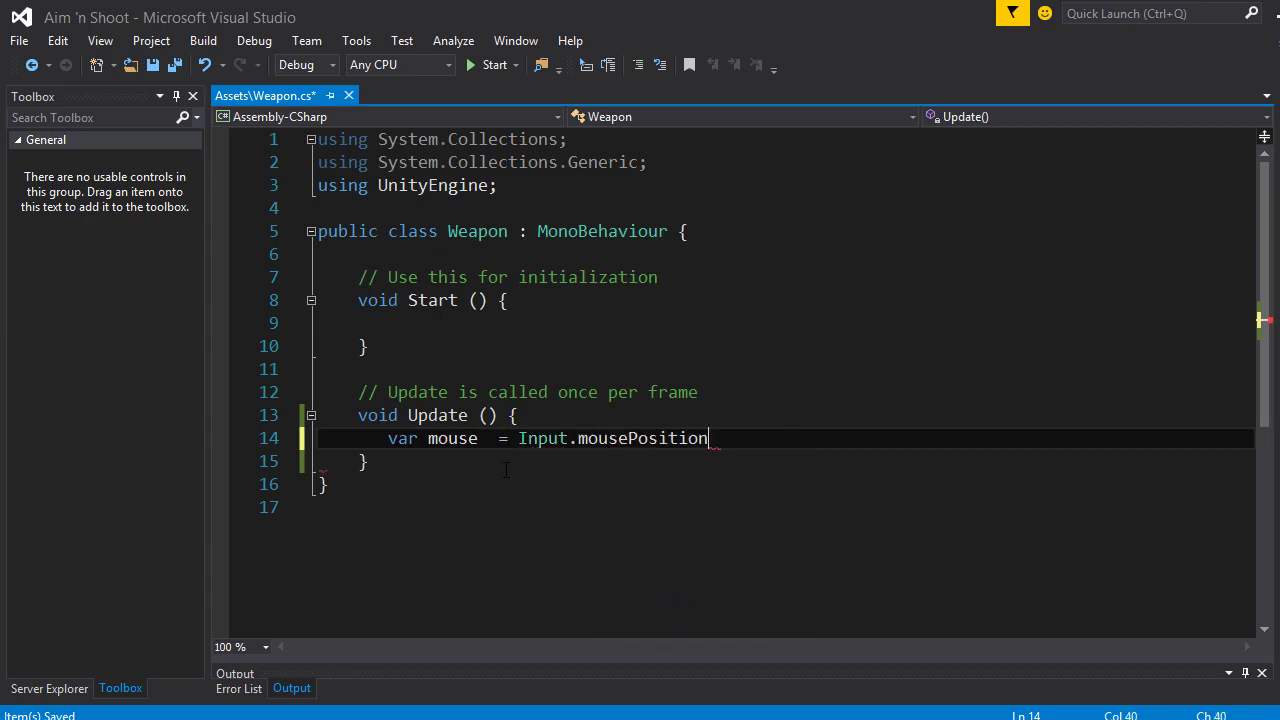
{"action": "type", "text": ";"}
{"action": "key", "text": "ctrl+s"}
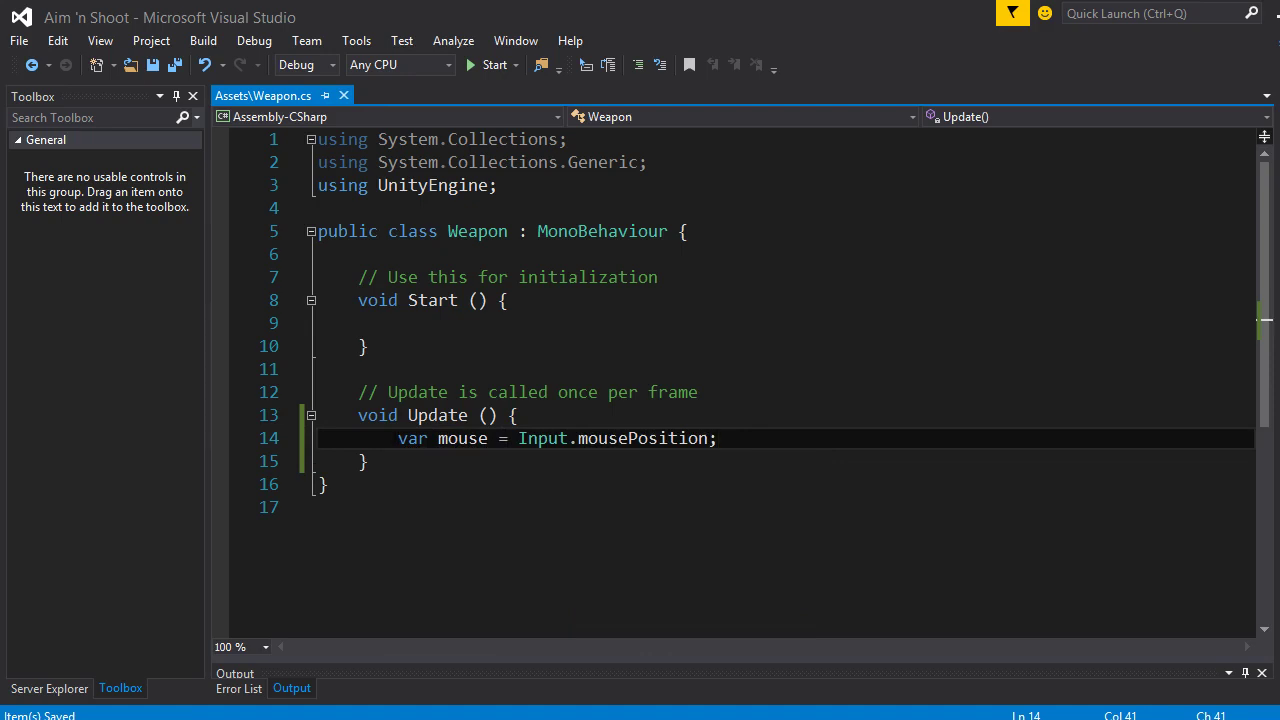
{"action": "left_click_drag", "start_coordinate": [398, 438], "coordinate": [718, 438]}
{"action": "key", "text": "alt+Tab"}
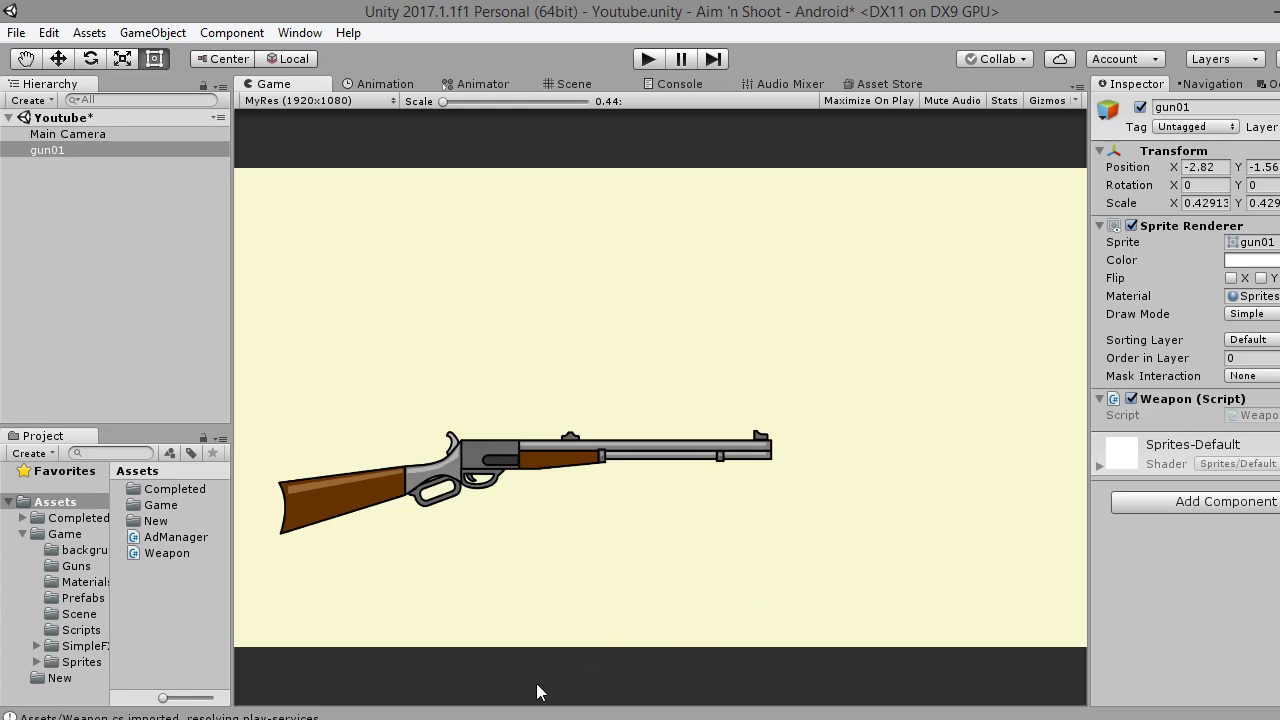
Start line 15 as 'var screenPoint = Camera.main.WorldToScreenPoint' below the mouse line
{"action": "key", "text": "alt+Tab"}
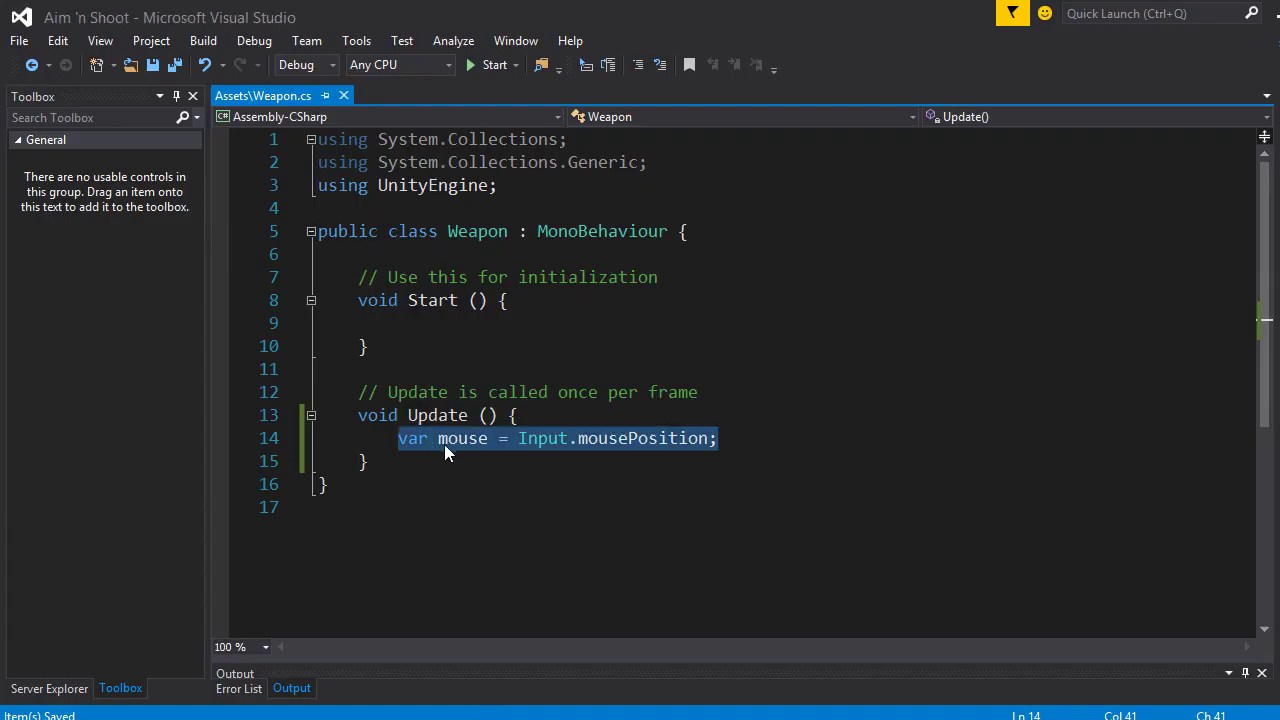
{"action": "left_click", "coordinate": [607, 474]}
{"action": "left_click", "coordinate": [737, 437]}
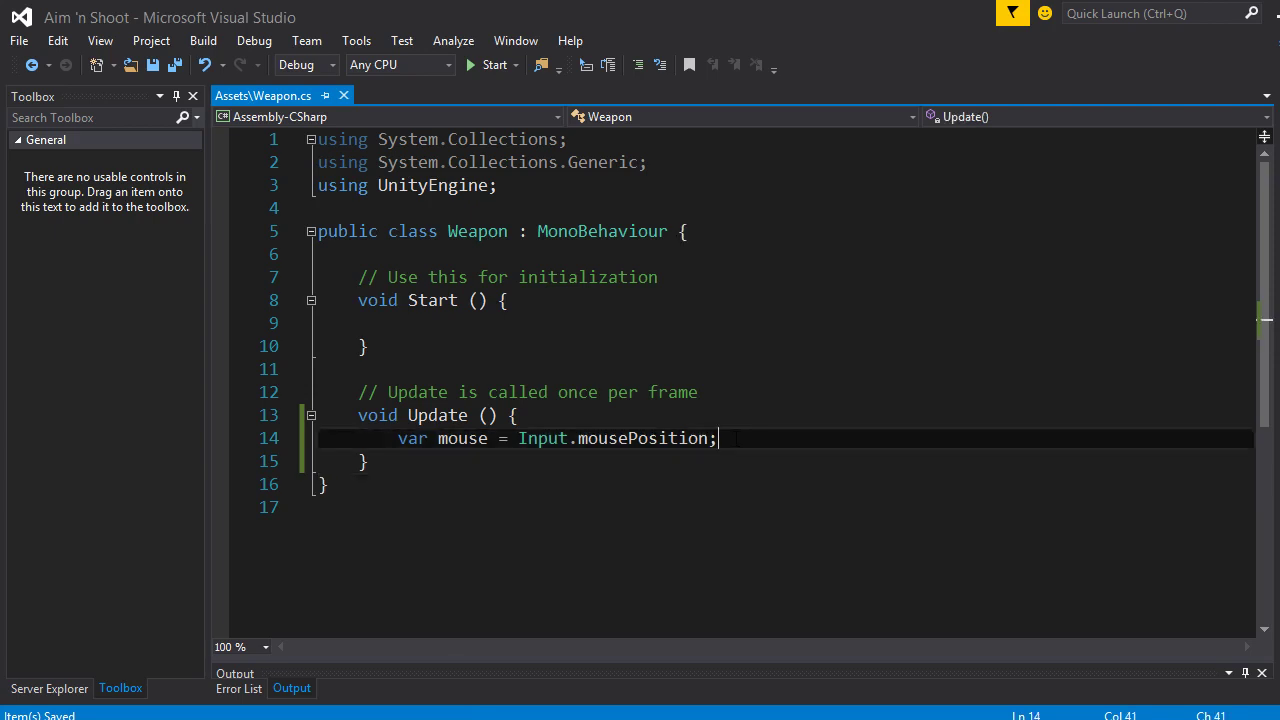
{"action": "key", "text": "Return"}
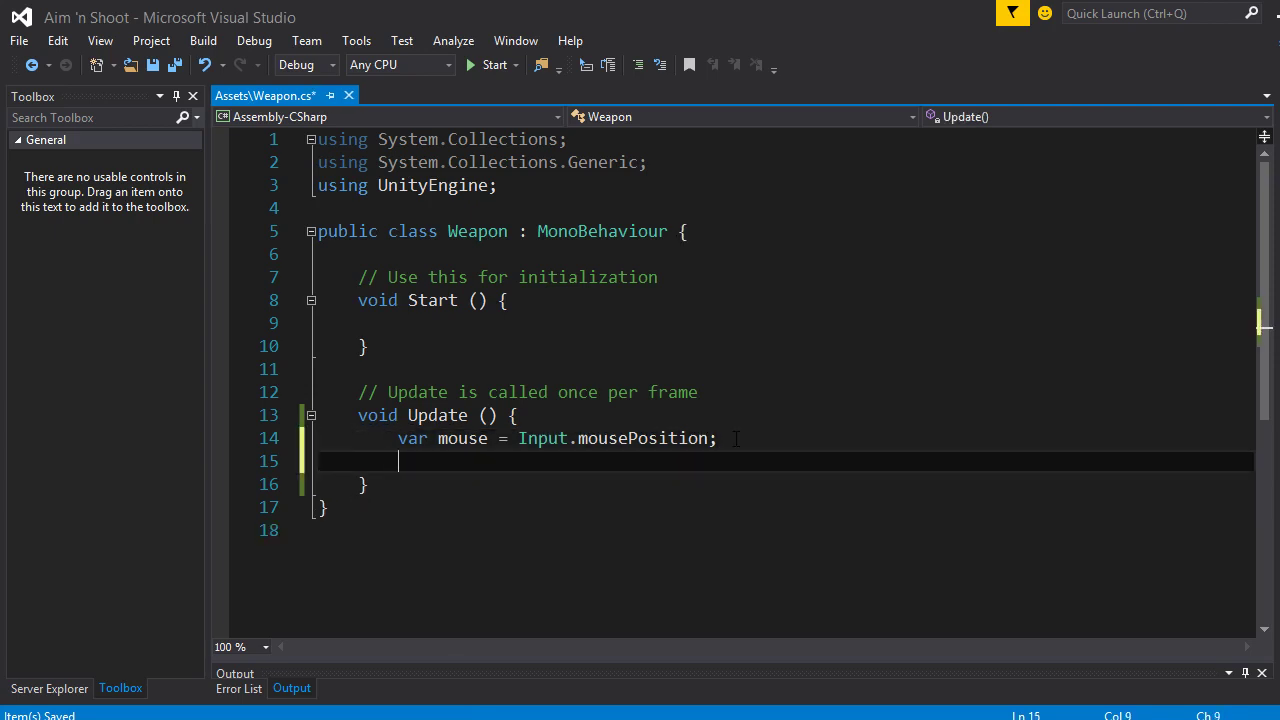
{"action": "type", "text": "var "}
{"action": "type", "text": "scre"}
{"action": "type", "text": "enPo"}
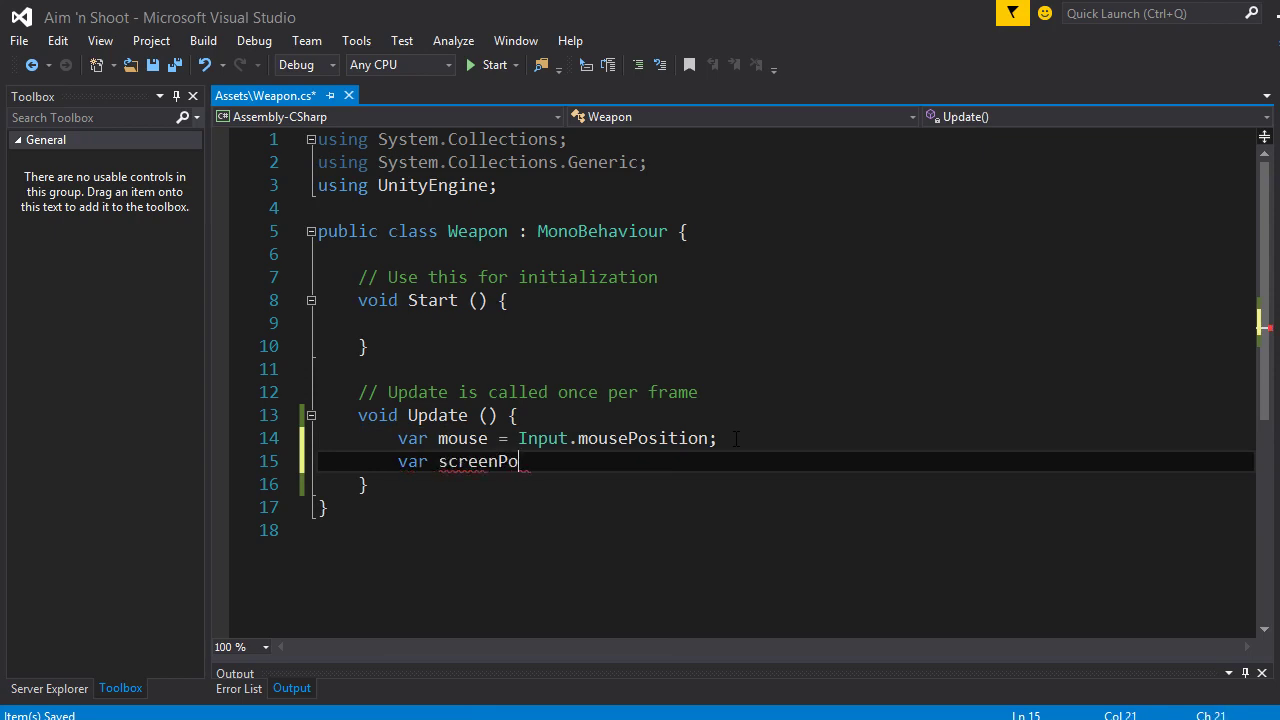
{"action": "type", "text": "int"}
{"action": "type", "text": " = C"}
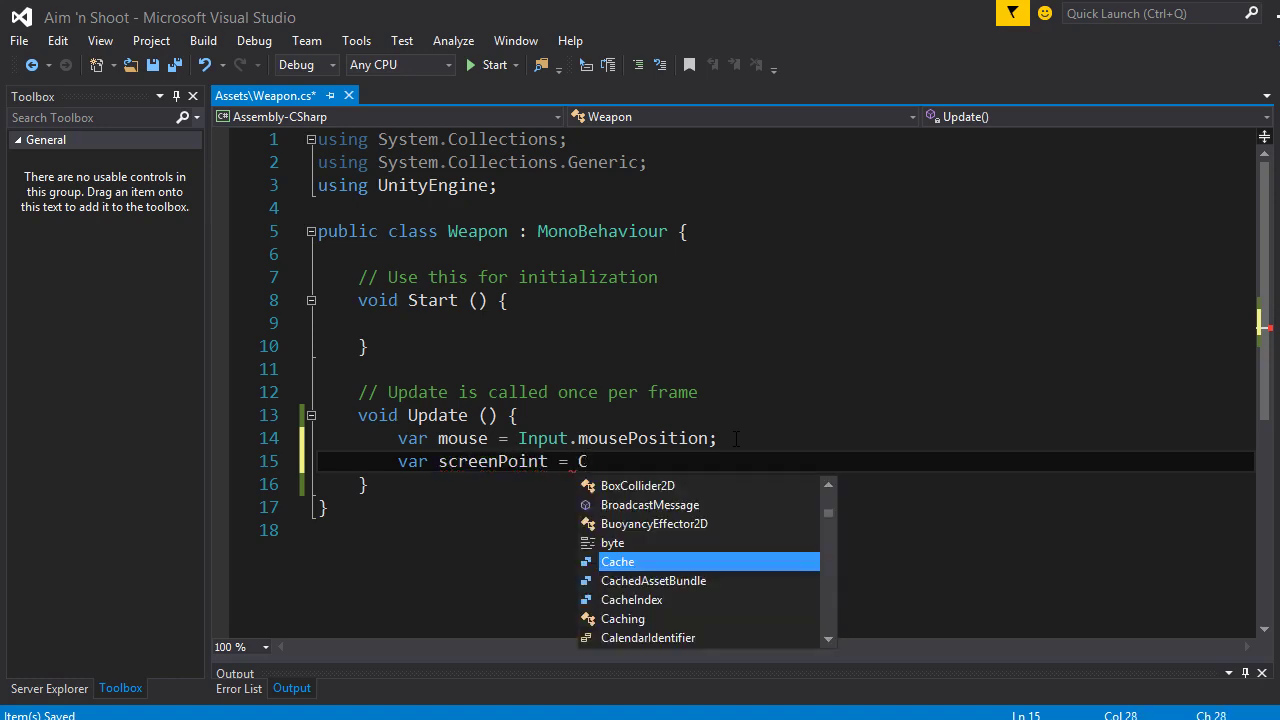
{"action": "type", "text": "amera"}
{"action": "key", "text": "Escape"}
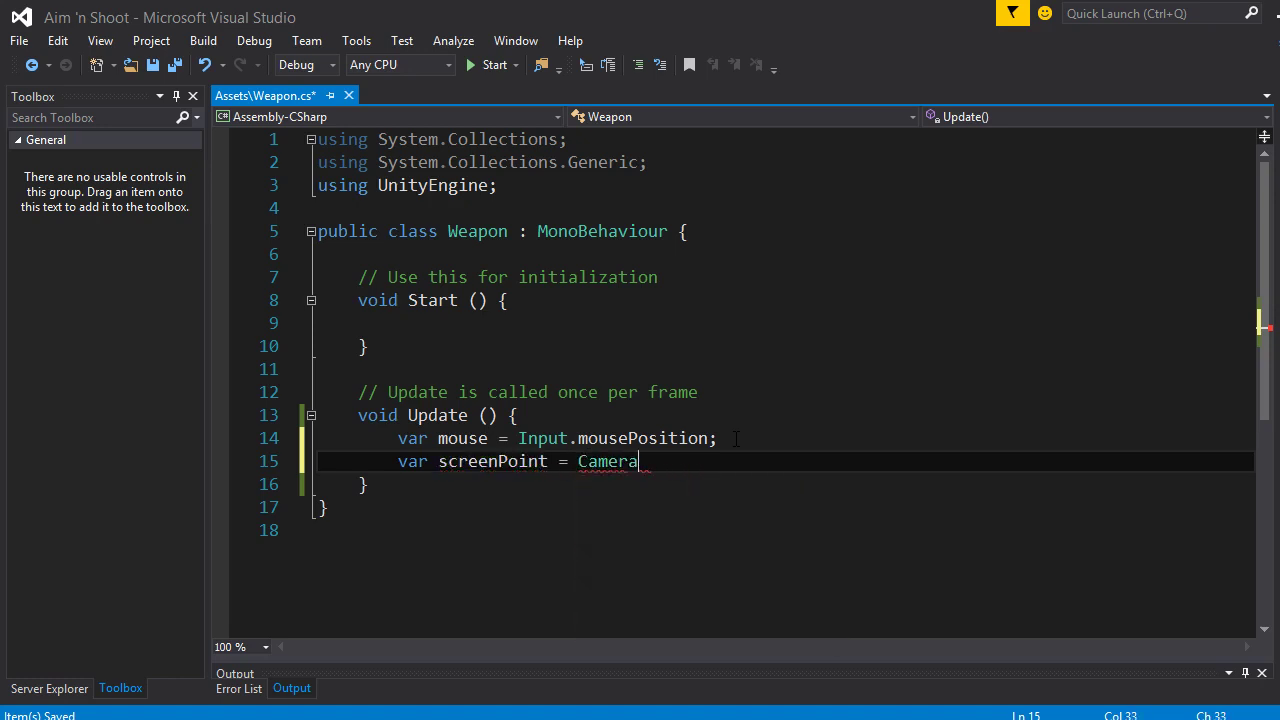
{"action": "type", "text": ".mai"}
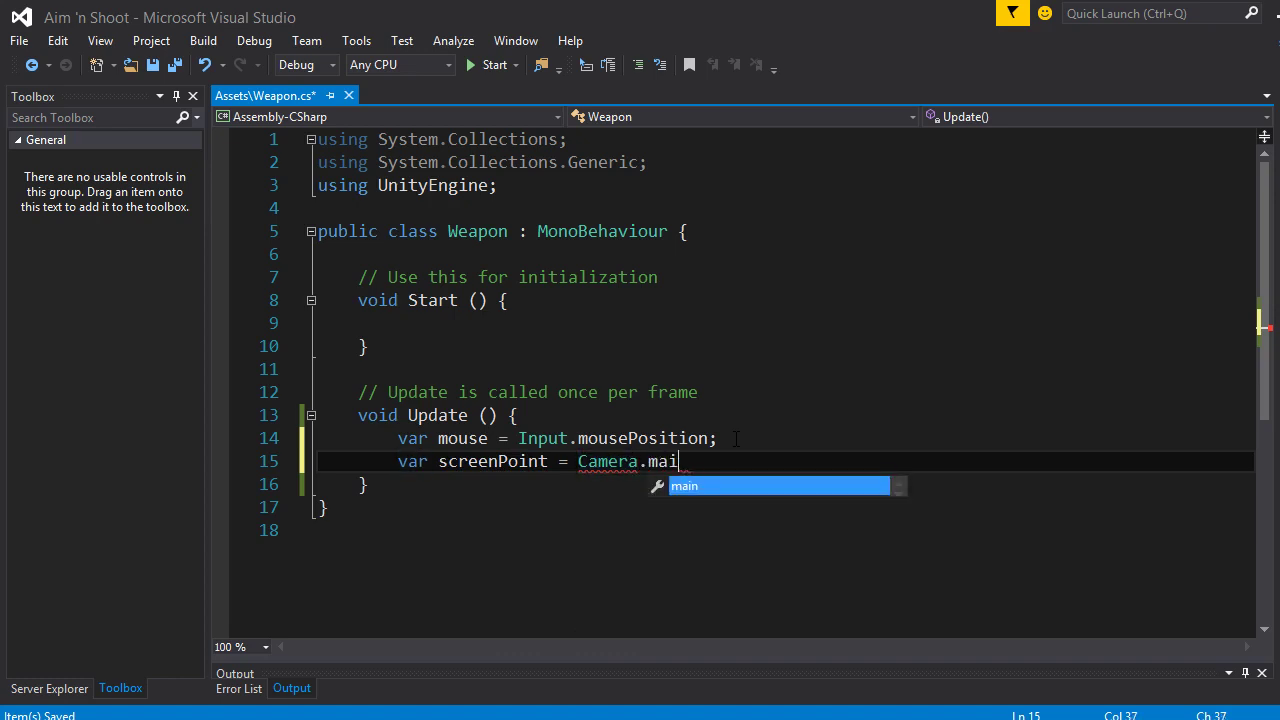
{"action": "type", "text": "n."}
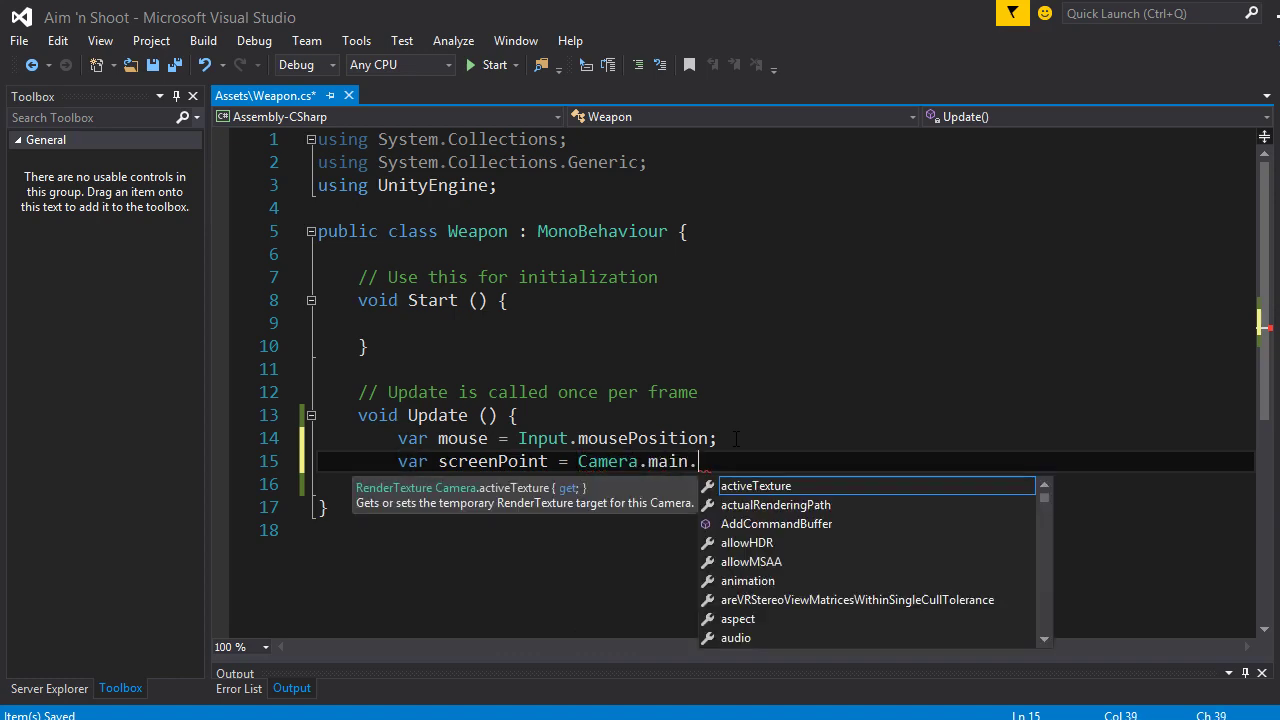
{"action": "type", "text": "wo"}
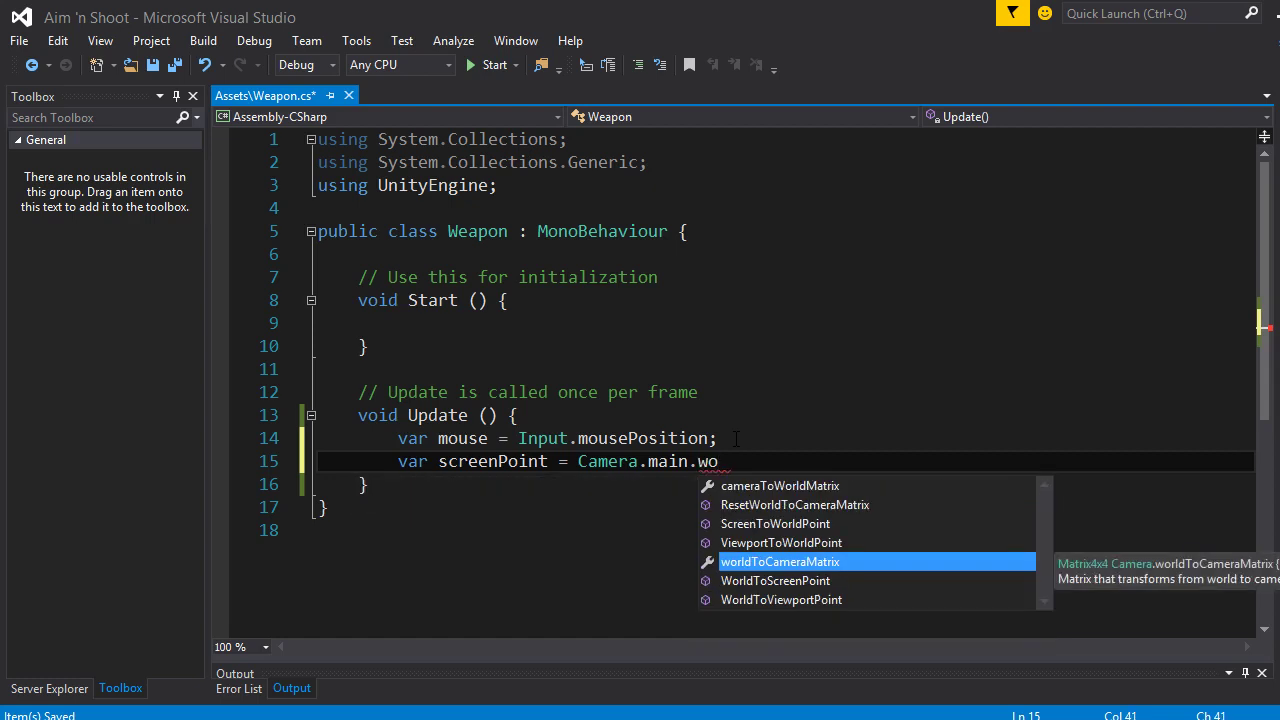
{"action": "key", "text": "Up"}
{"action": "key", "text": "Up"}
{"action": "key", "text": "Down"}
{"action": "key", "text": "Down"}
{"action": "key", "text": "Tab"}
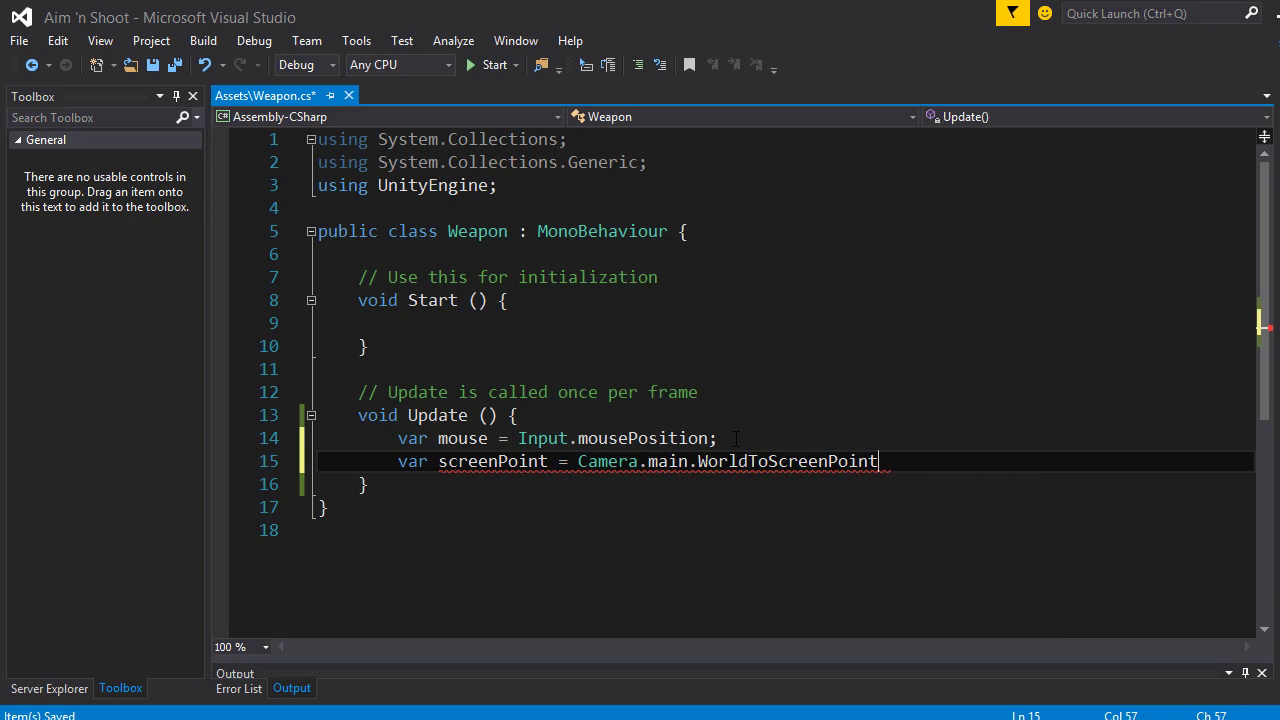
Finish the call with (transform.localPosition); and save Weapon.cs before returning to Unity
{"action": "type", "text": "()tra"}
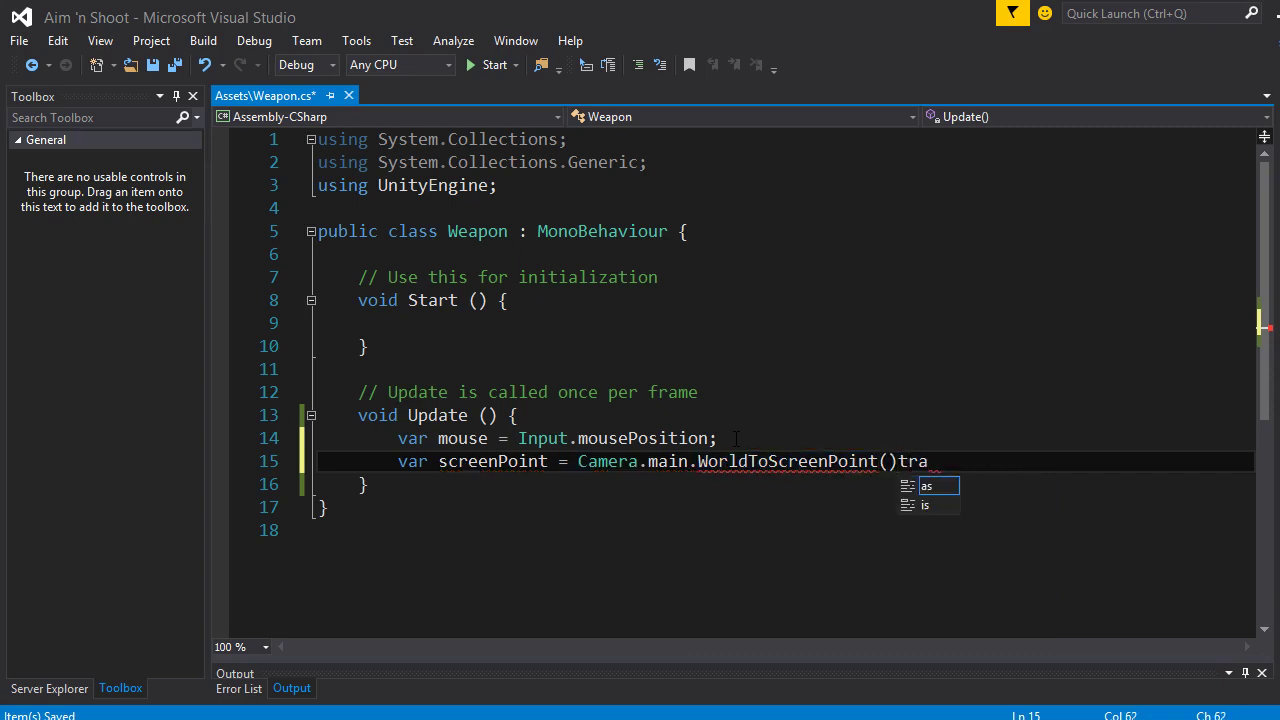
{"action": "key", "text": "BackSpace"}
{"action": "key", "text": "BackSpace"}
{"action": "key", "text": "BackSpace"}
{"action": "key", "text": "BackSpace"}
{"action": "key", "text": "BackSpace"}
{"action": "type", "text": "(t"}
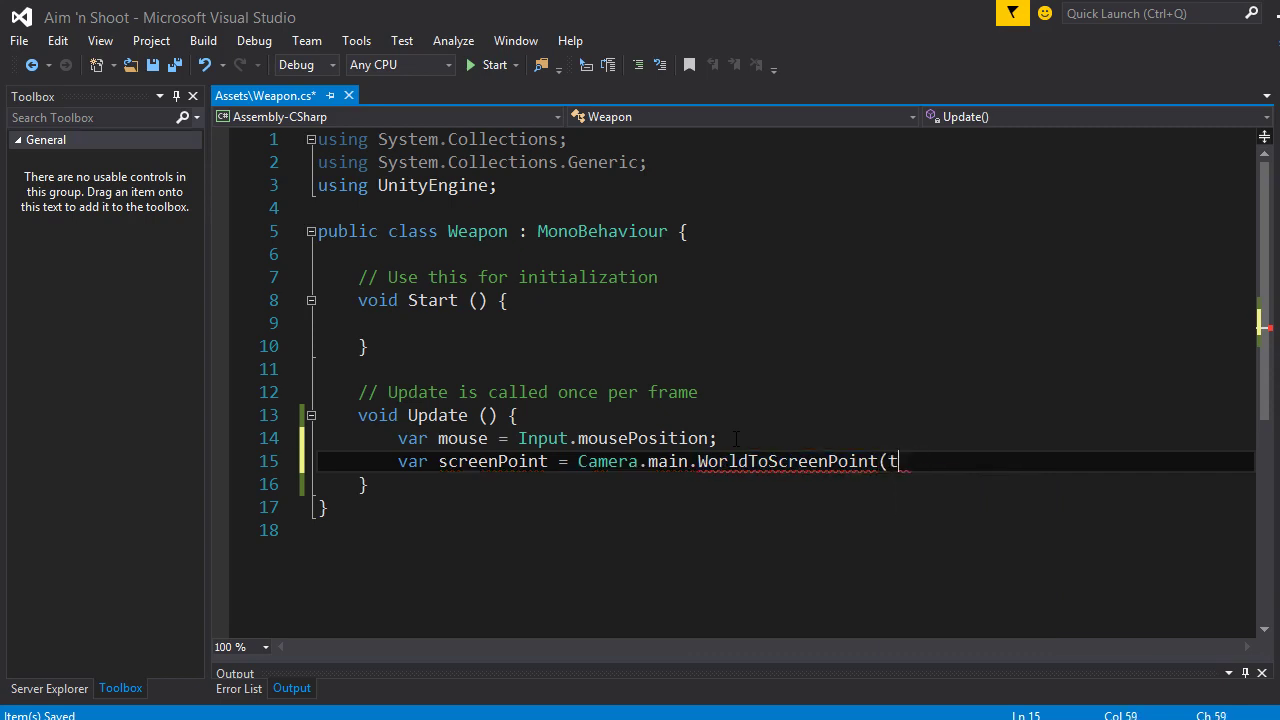
{"action": "type", "text": "ransform.lo"}
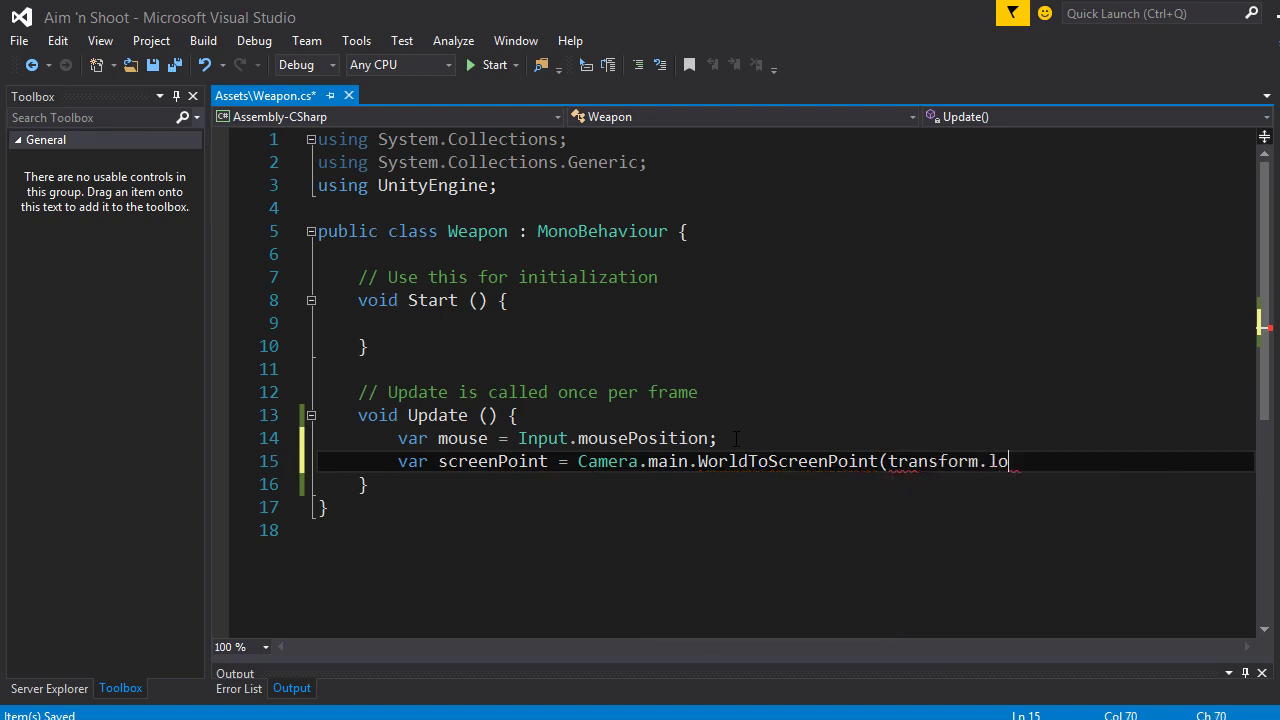
{"action": "key", "text": "Down"}
{"action": "key", "text": "Tab"}
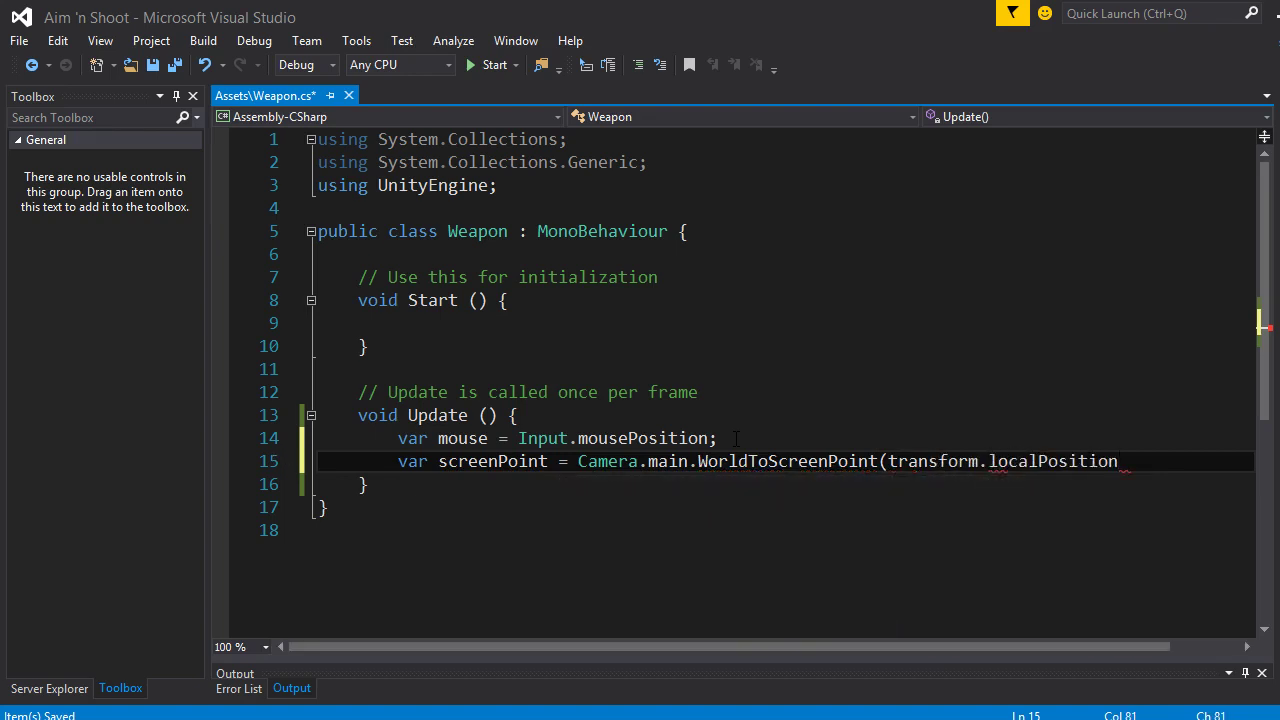
{"action": "type", "text": ");"}
{"action": "key", "text": "ctrl+s"}
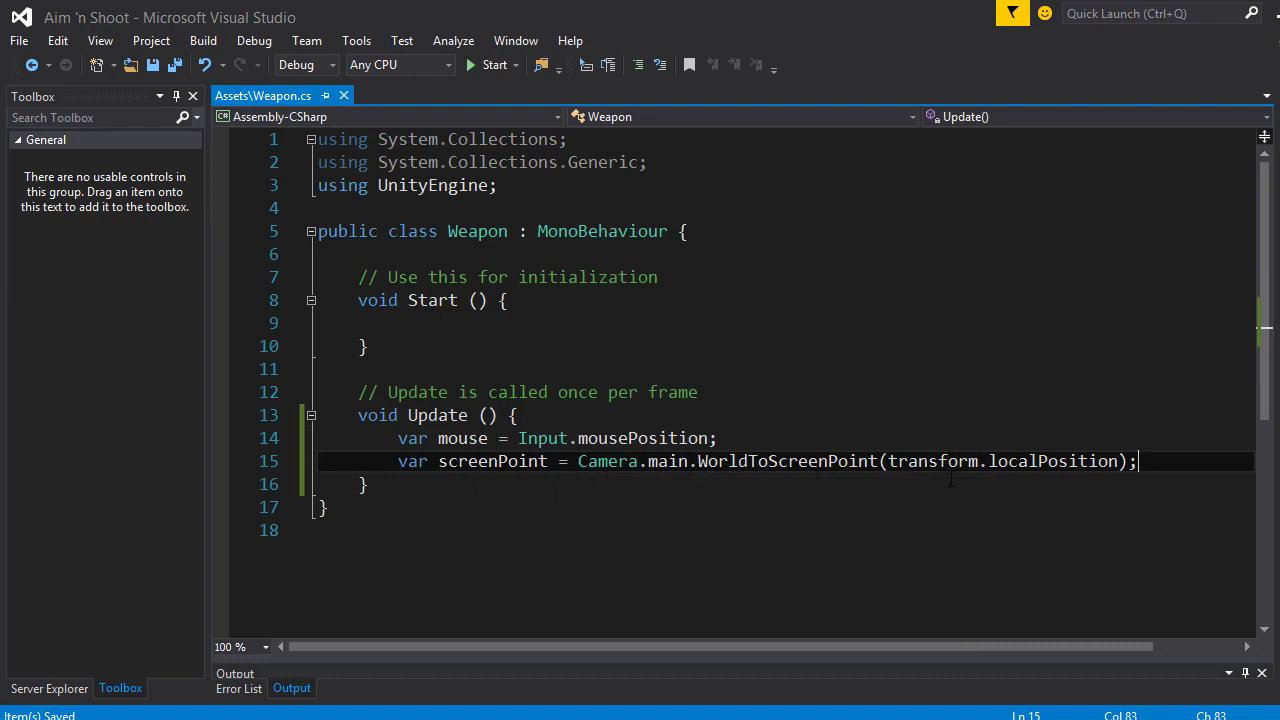
{"action": "left_click_drag", "start_coordinate": [890, 461], "coordinate": [1119, 462]}
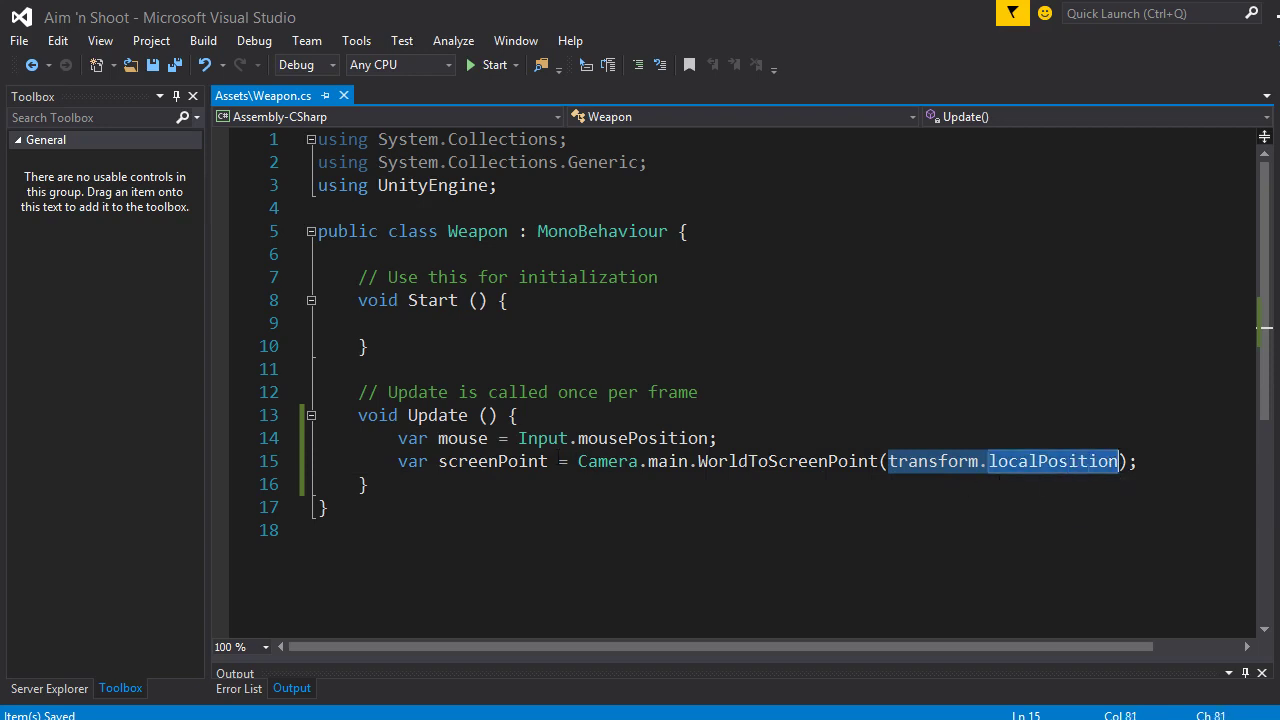
{"action": "left_click", "coordinate": [498, 460]}
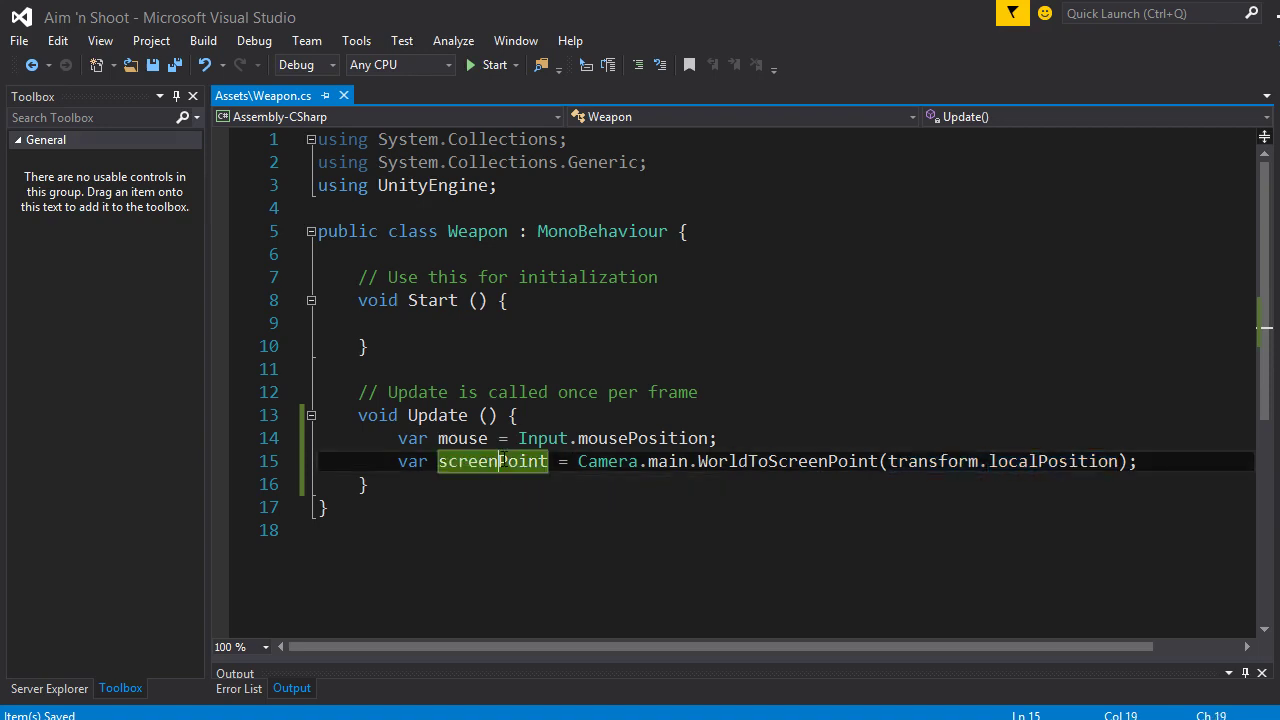
{"action": "mouse_move", "coordinate": [700, 467]}
{"action": "key", "text": "alt+Tab"}
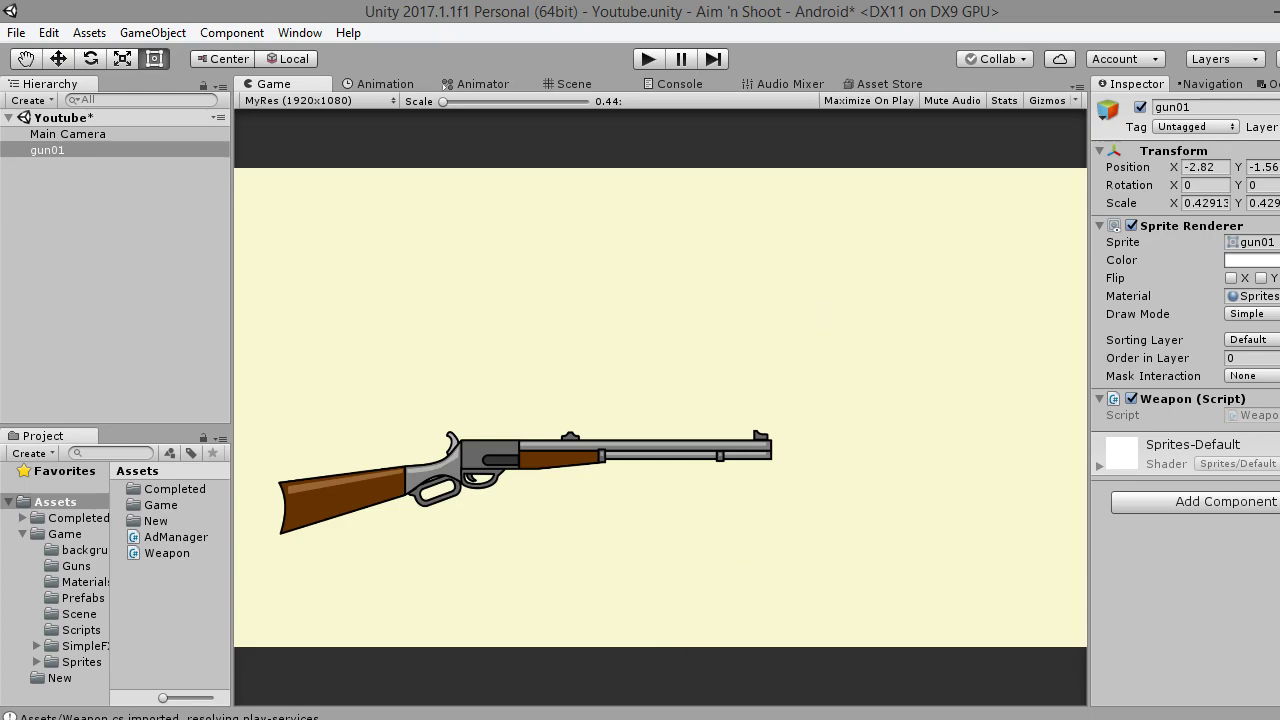
Insert a blank line 16 under the screenPoint line in Weapon.cs, checking Unity in between
{"action": "key", "text": "alt+Tab"}
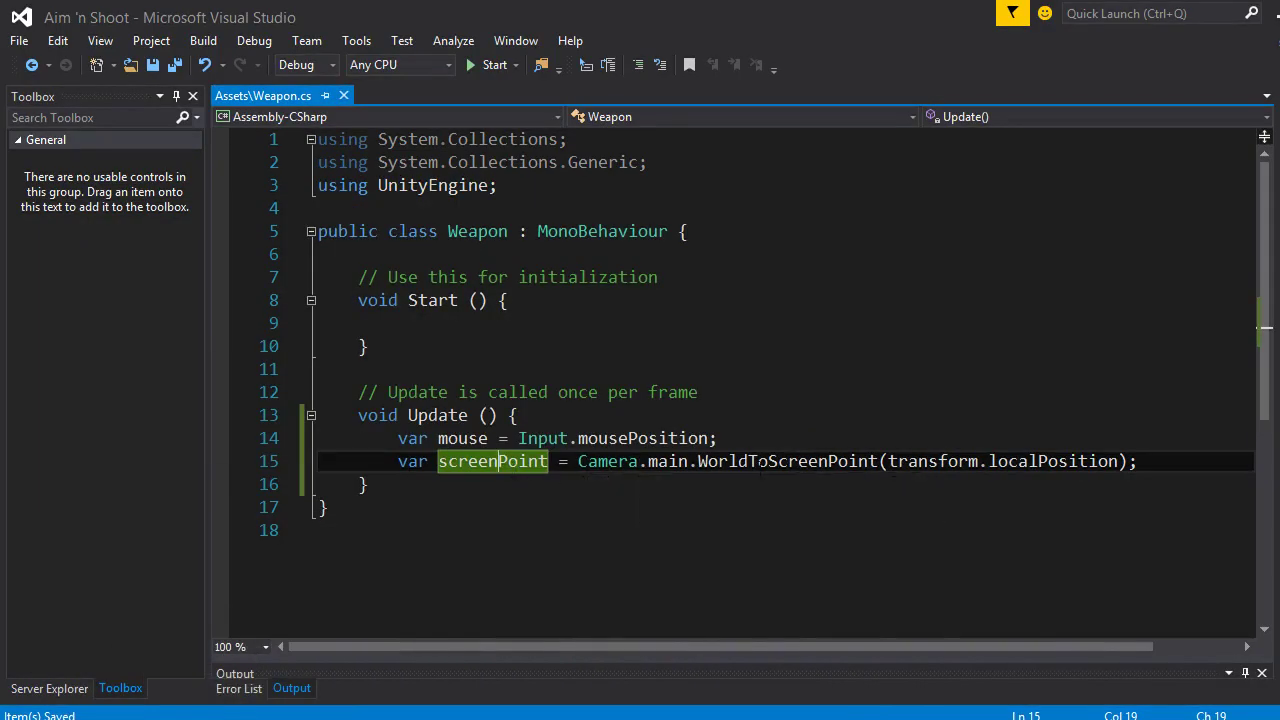
{"action": "mouse_move", "coordinate": [965, 466]}
{"action": "left_click_drag", "start_coordinate": [889, 463], "coordinate": [1118, 463]}
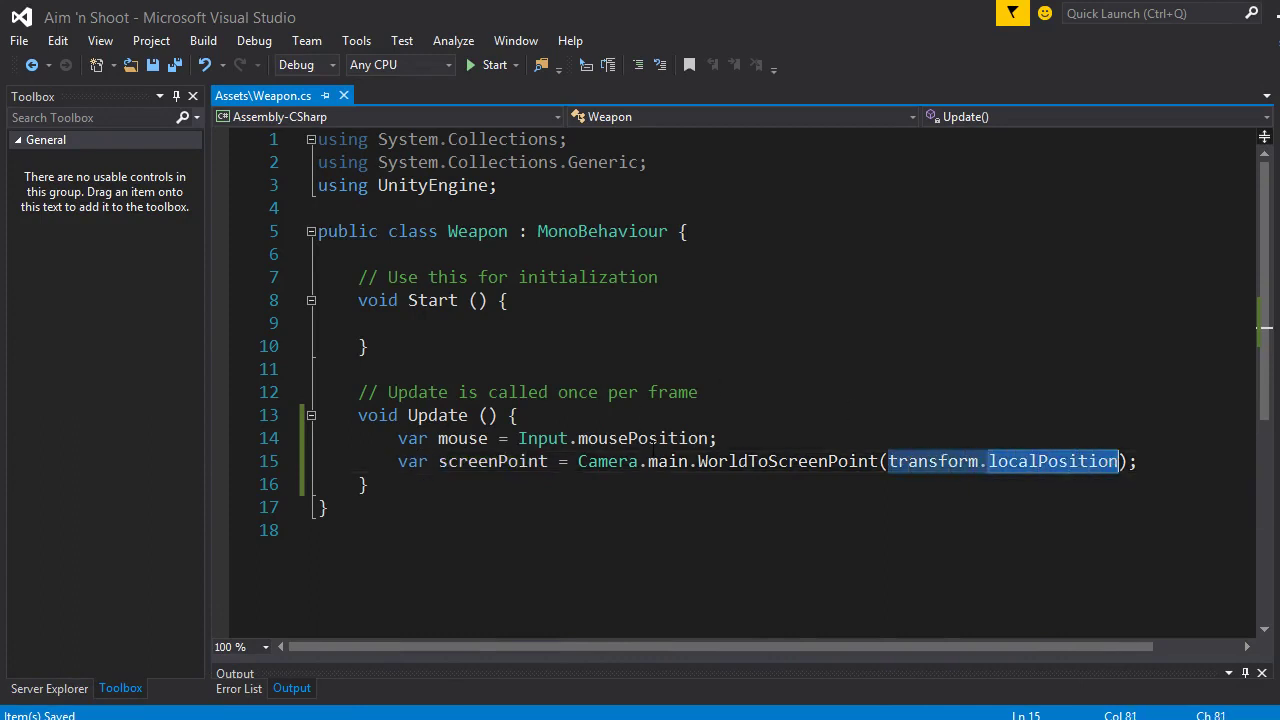
{"action": "mouse_move", "coordinate": [838, 458]}
{"action": "mouse_move", "coordinate": [771, 462]}
{"action": "left_click", "coordinate": [1155, 464]}
{"action": "key", "text": "Return"}
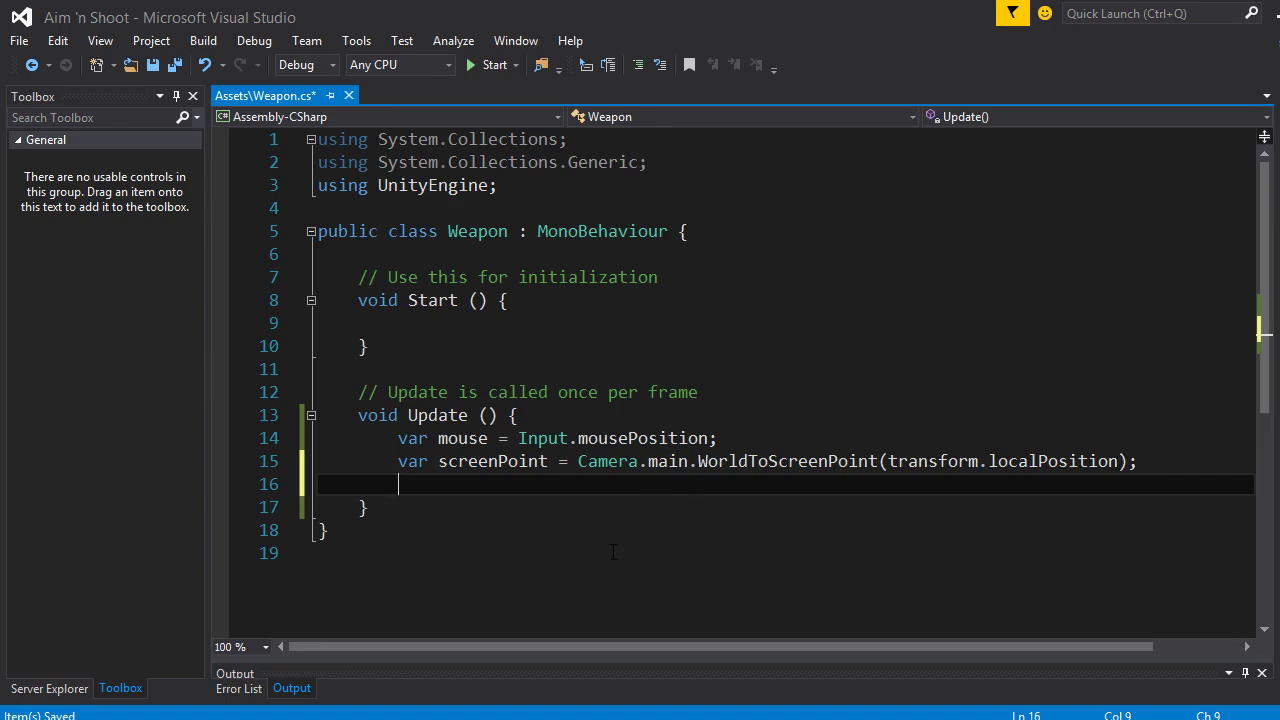
{"action": "key", "text": "alt+Tab"}
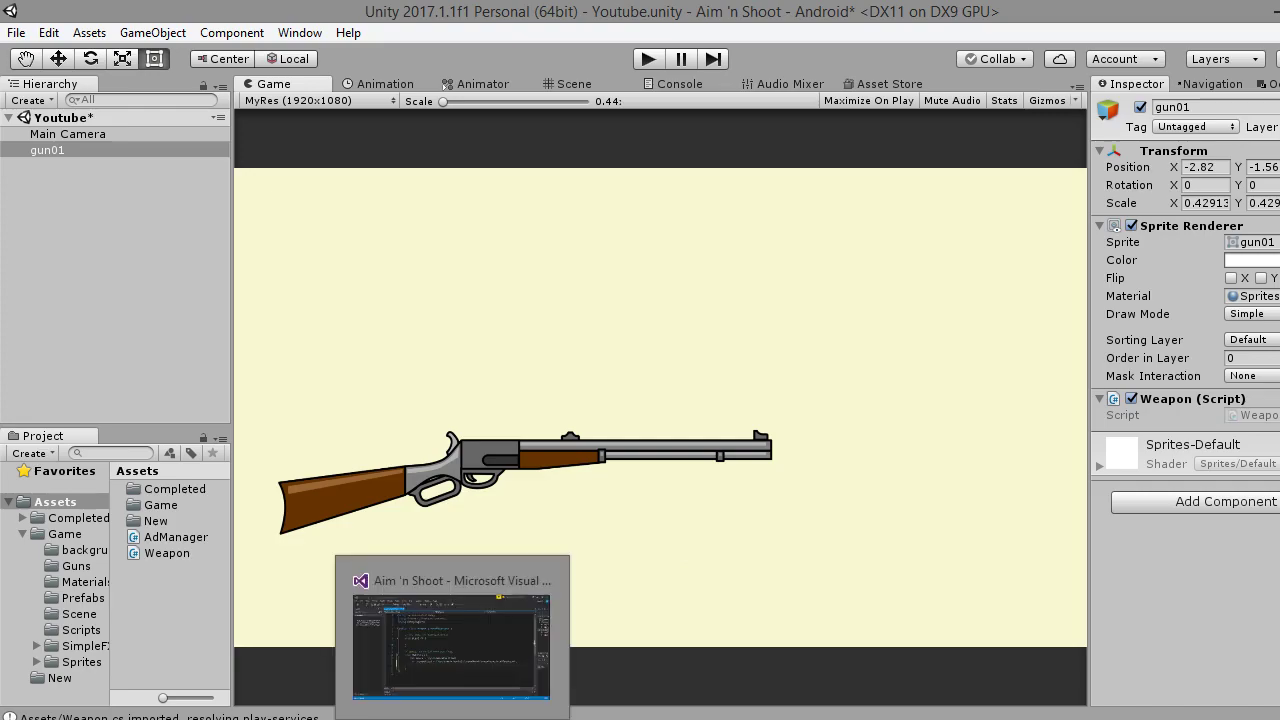
{"action": "left_click", "coordinate": [460, 560]}
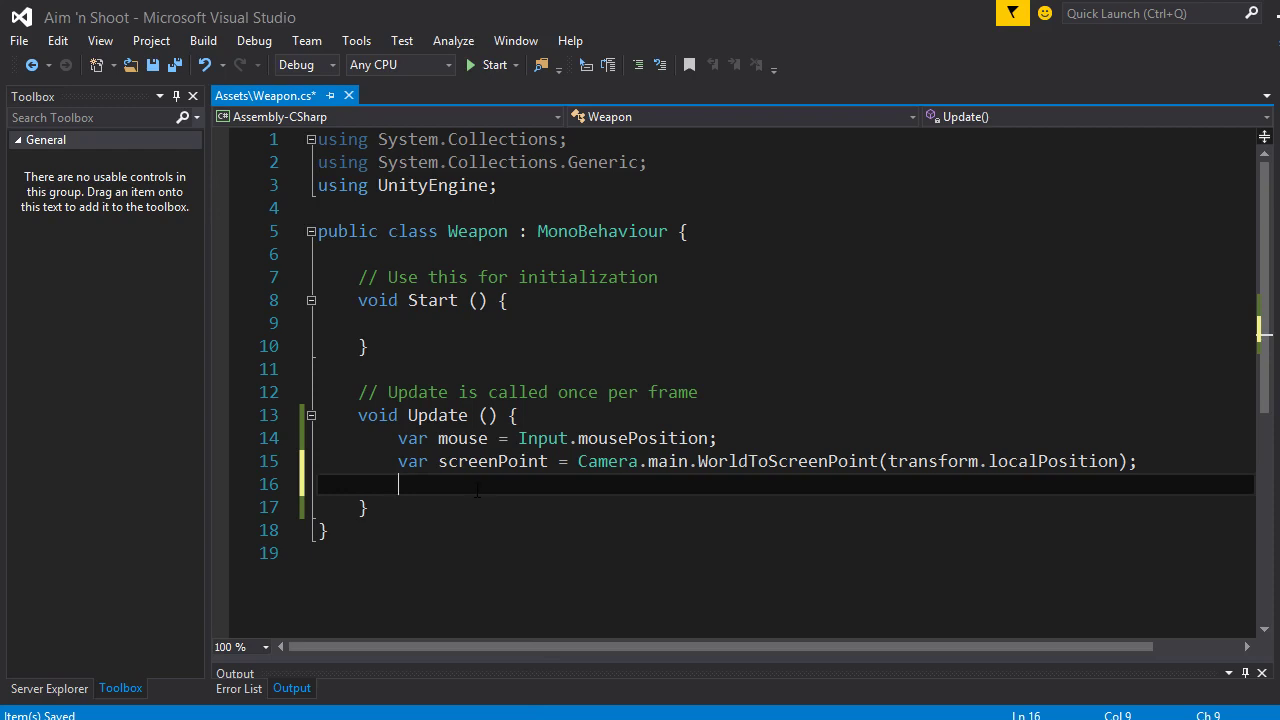
Type 'var offset = new Vector2();' on line 16 of Update
{"action": "type", "text": "va"}
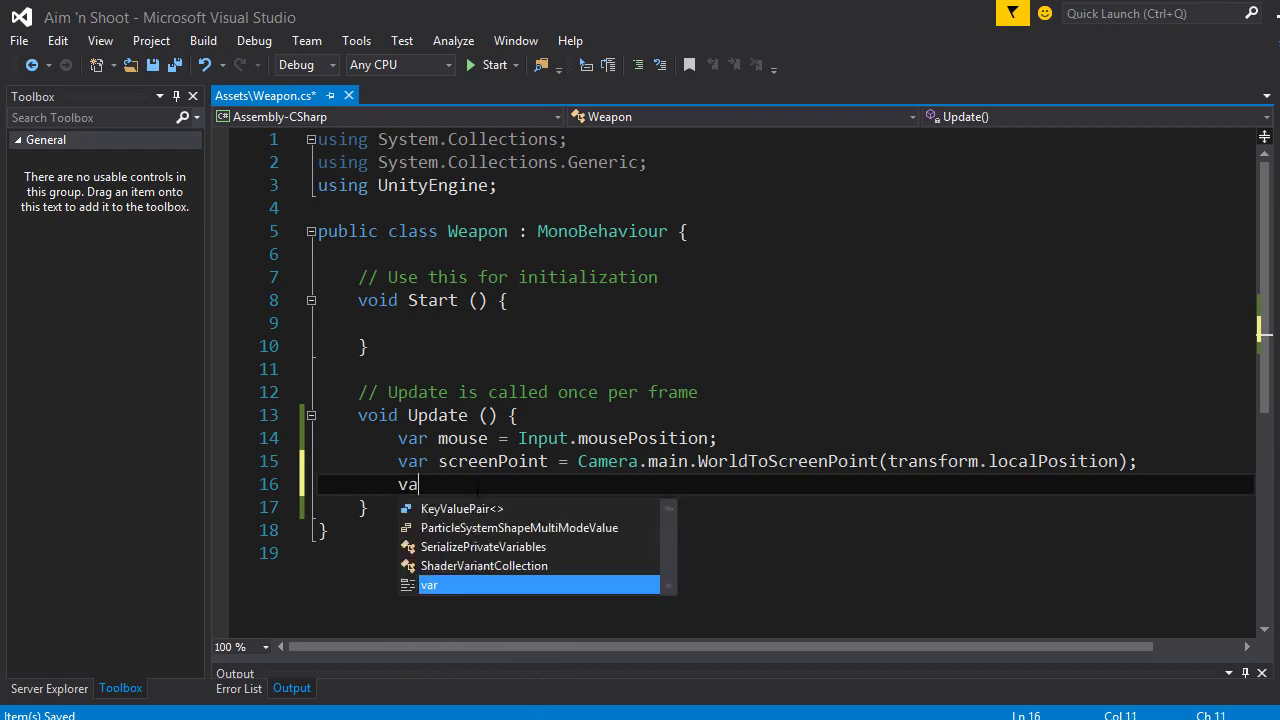
{"action": "type", "text": "r of"}
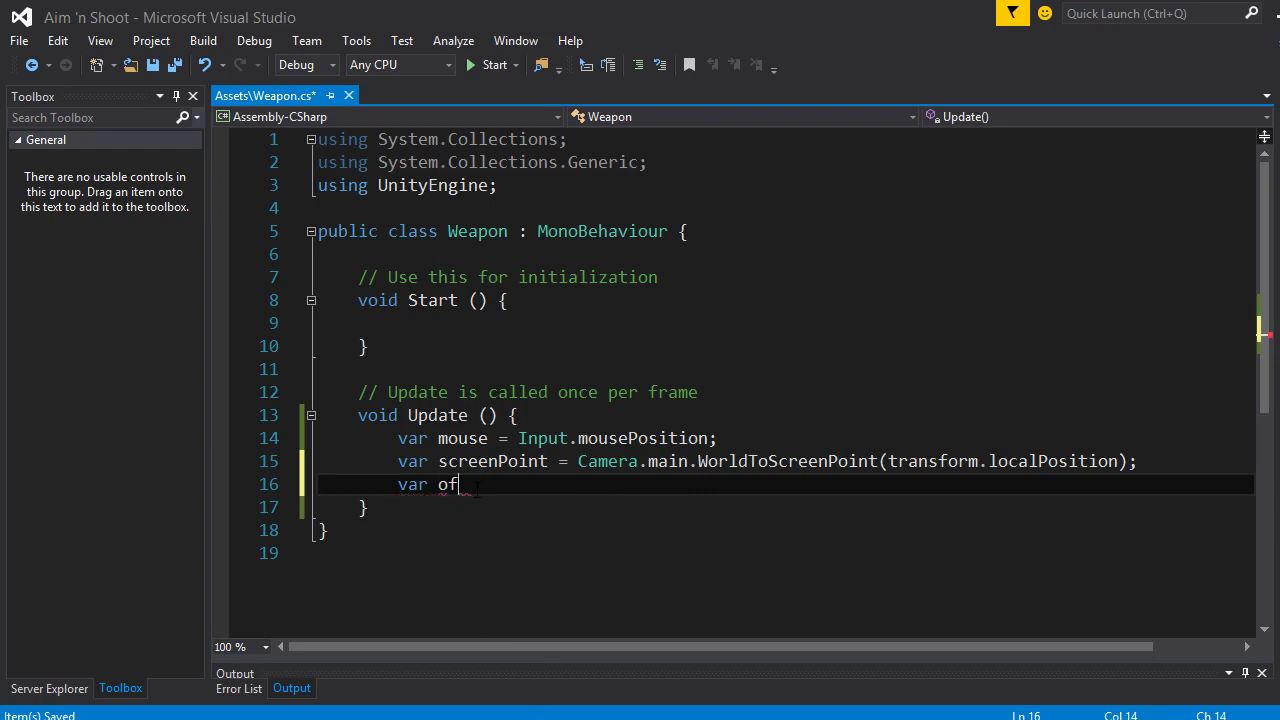
{"action": "type", "text": "fset"}
{"action": "type", "text": " = "}
{"action": "type", "text": "new V"}
{"action": "type", "text": "ec"}
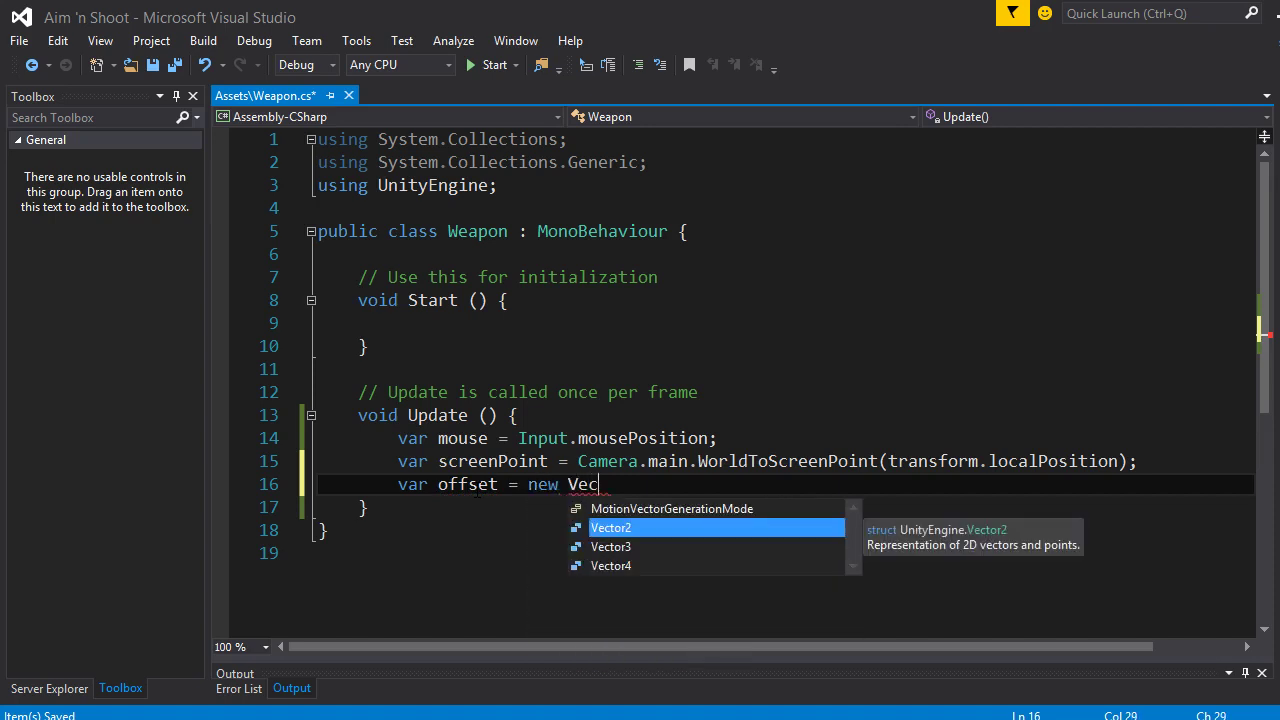
{"action": "key", "text": "Tab"}
{"action": "type", "text": "();"}
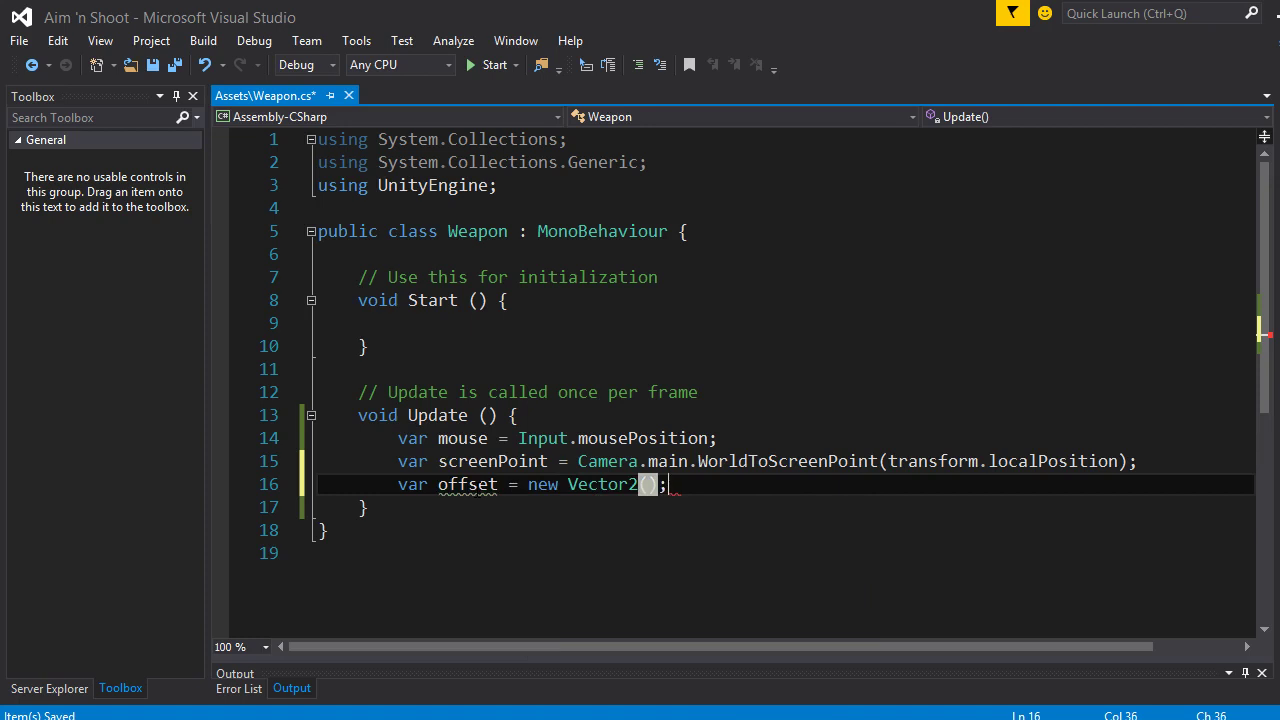
{"action": "left_click", "coordinate": [649, 484]}
Fill the Vector2 with mouse.x - screenPoint.x, mouse.y - screenPoint.y and save Weapon.cs
{"action": "mouse_move", "coordinate": [462, 440]}
{"action": "mouse_move", "coordinate": [488, 463]}
{"action": "type", "text": "mo"}
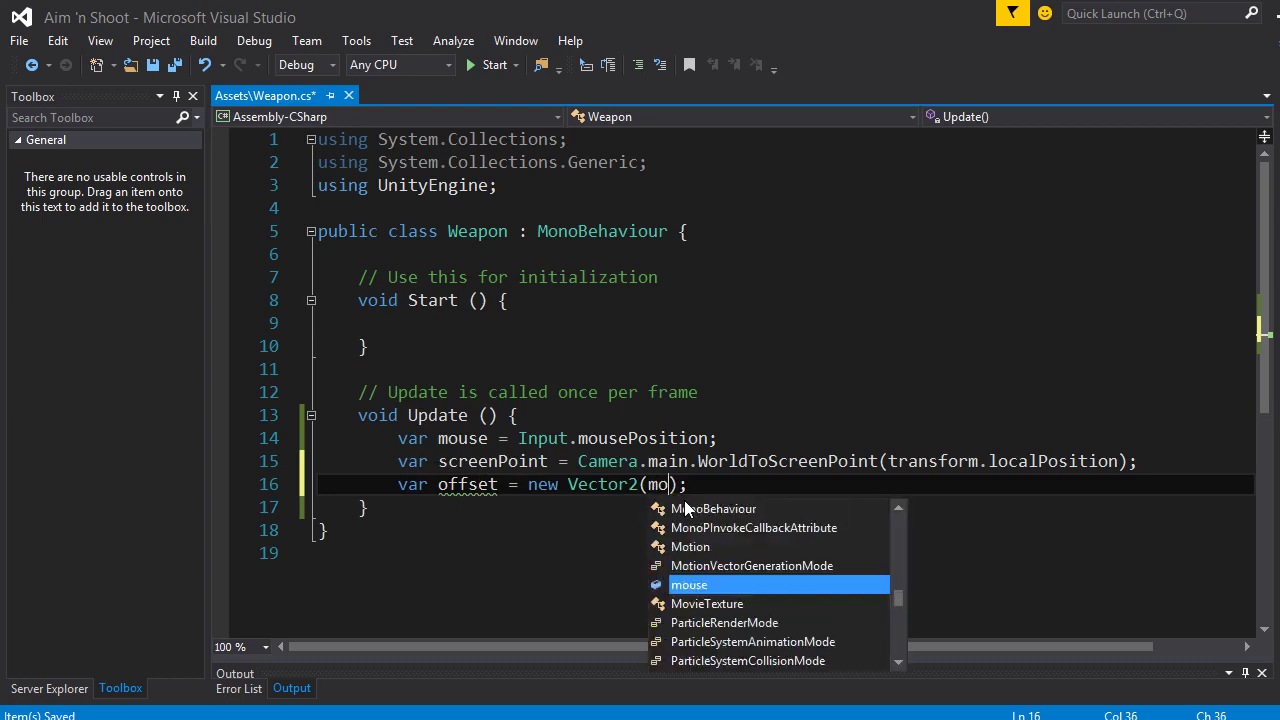
{"action": "type", "text": "use"}
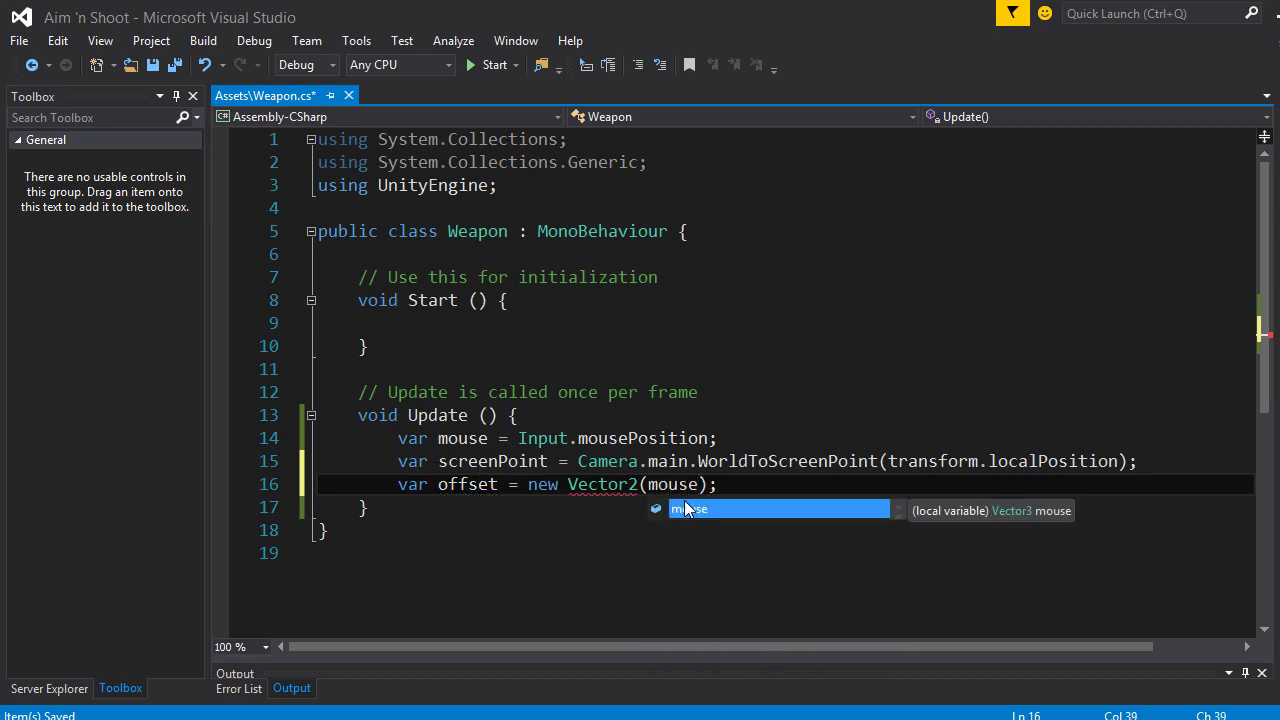
{"action": "type", "text": ".x"}
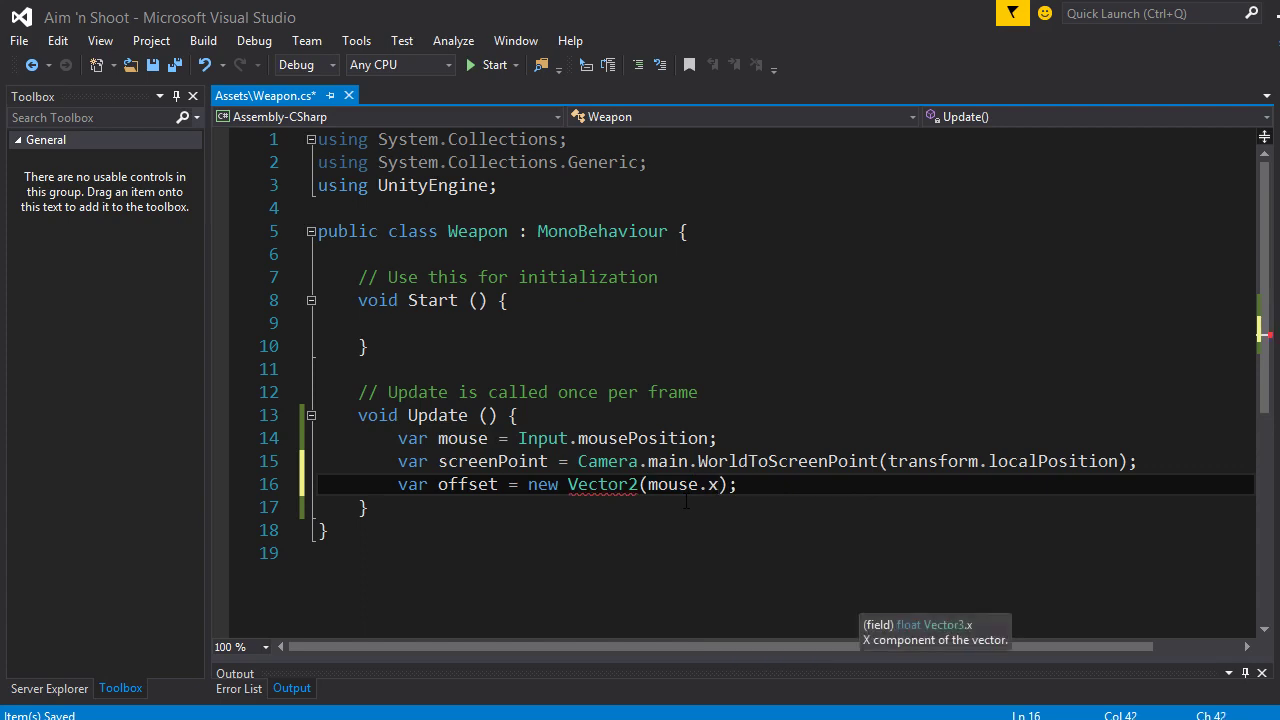
{"action": "type", "text": " ="}
{"action": "key", "text": "BackSpace"}
{"action": "key", "text": "BackSpace"}
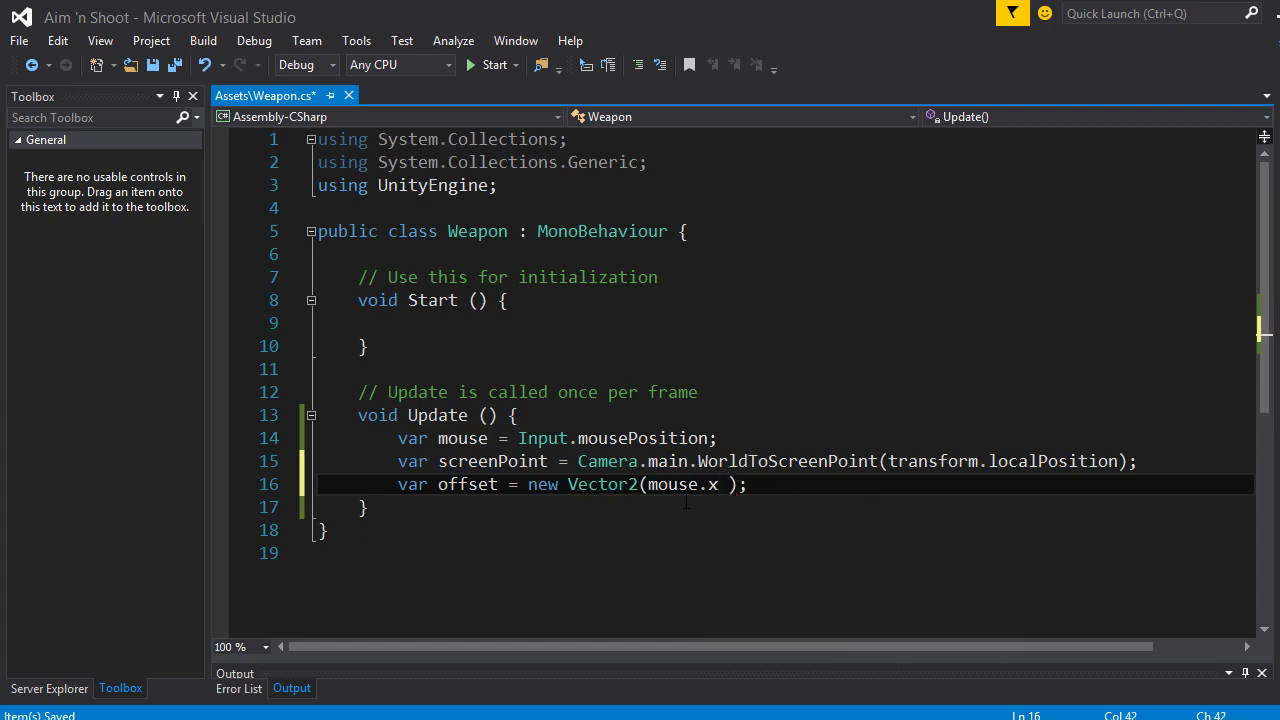
{"action": "type", "text": "- "}
{"action": "type", "text": "scree"}
{"action": "key", "text": "Tab"}
{"action": "type", "text": "."}
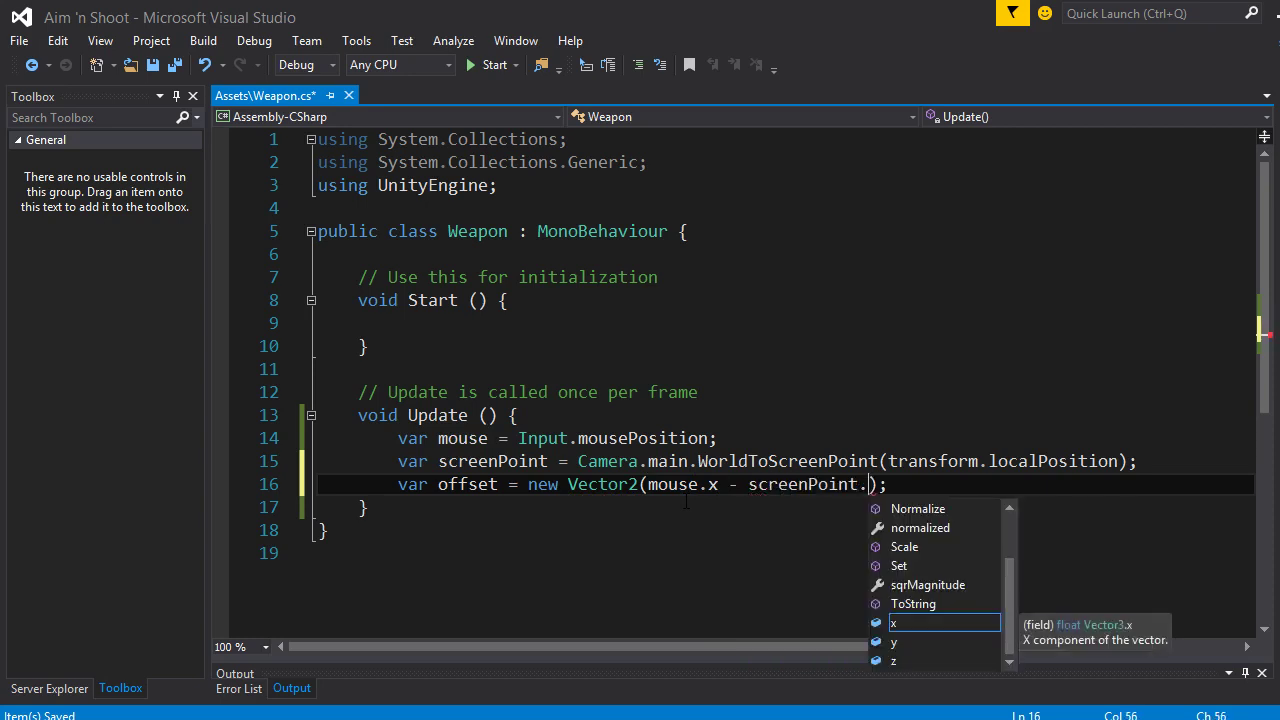
{"action": "type", "text": "x,"}
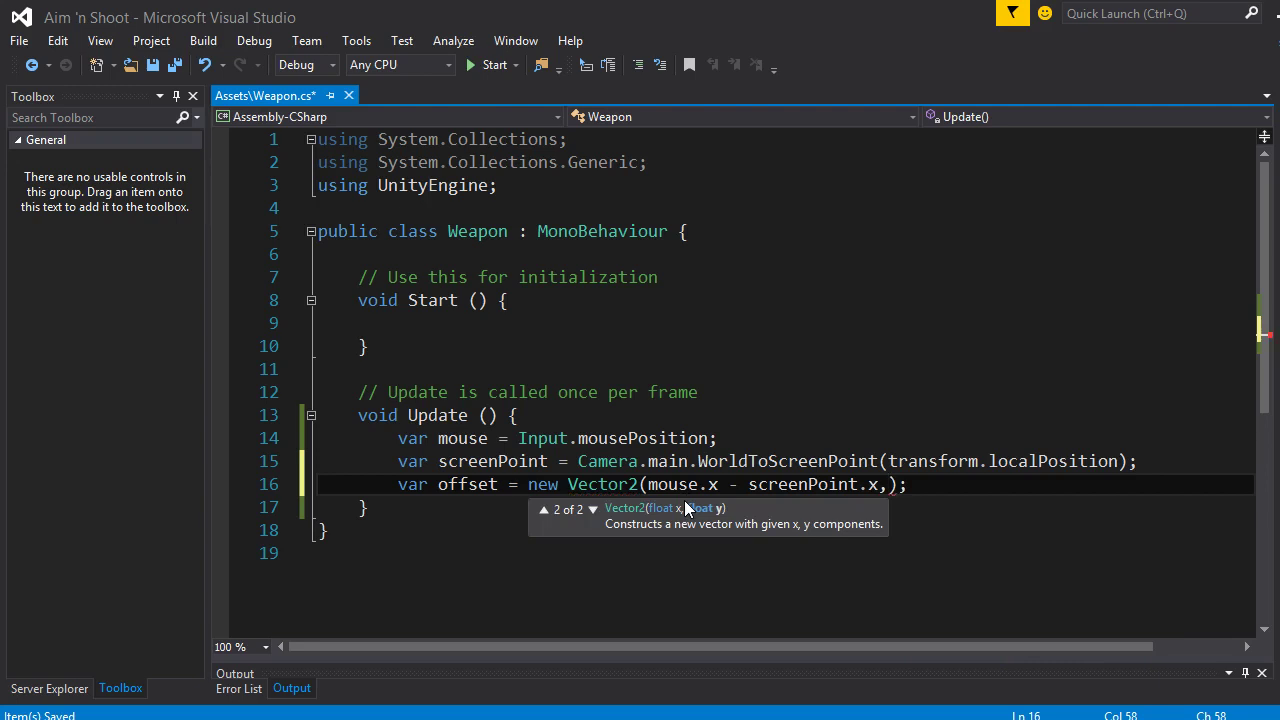
{"action": "type", "text": "mous"}
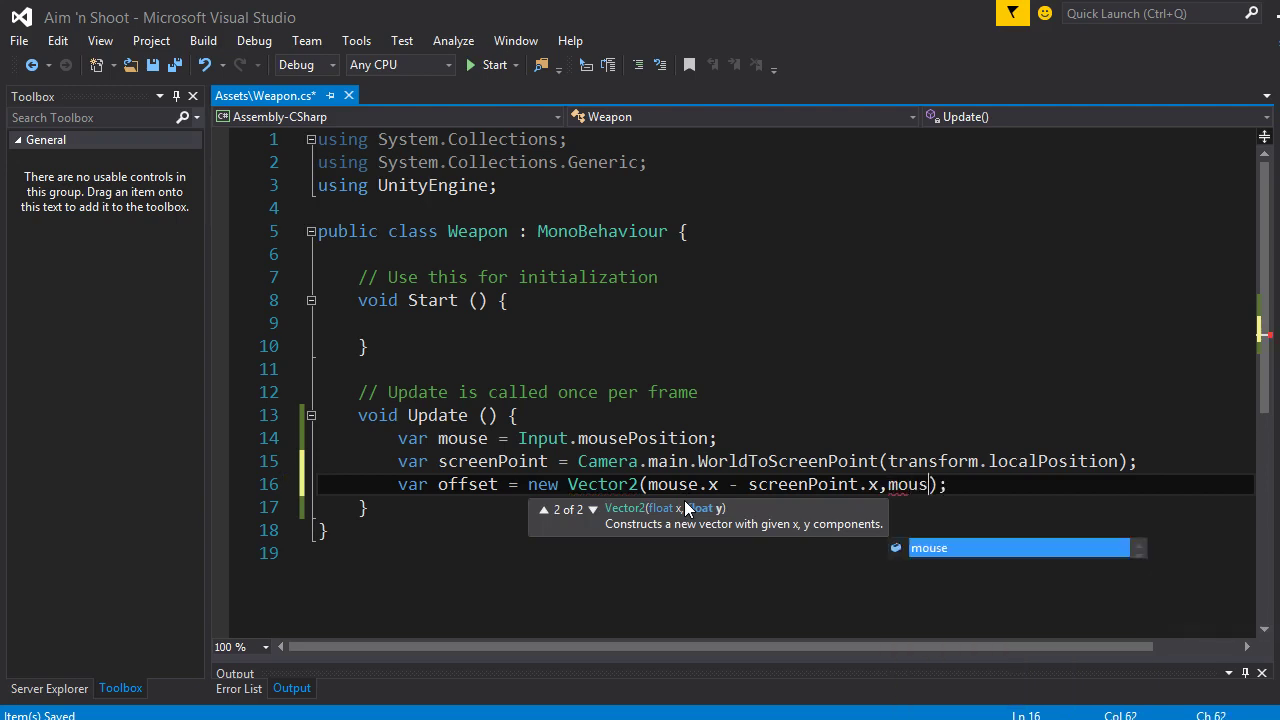
{"action": "type", "text": "e.y"}
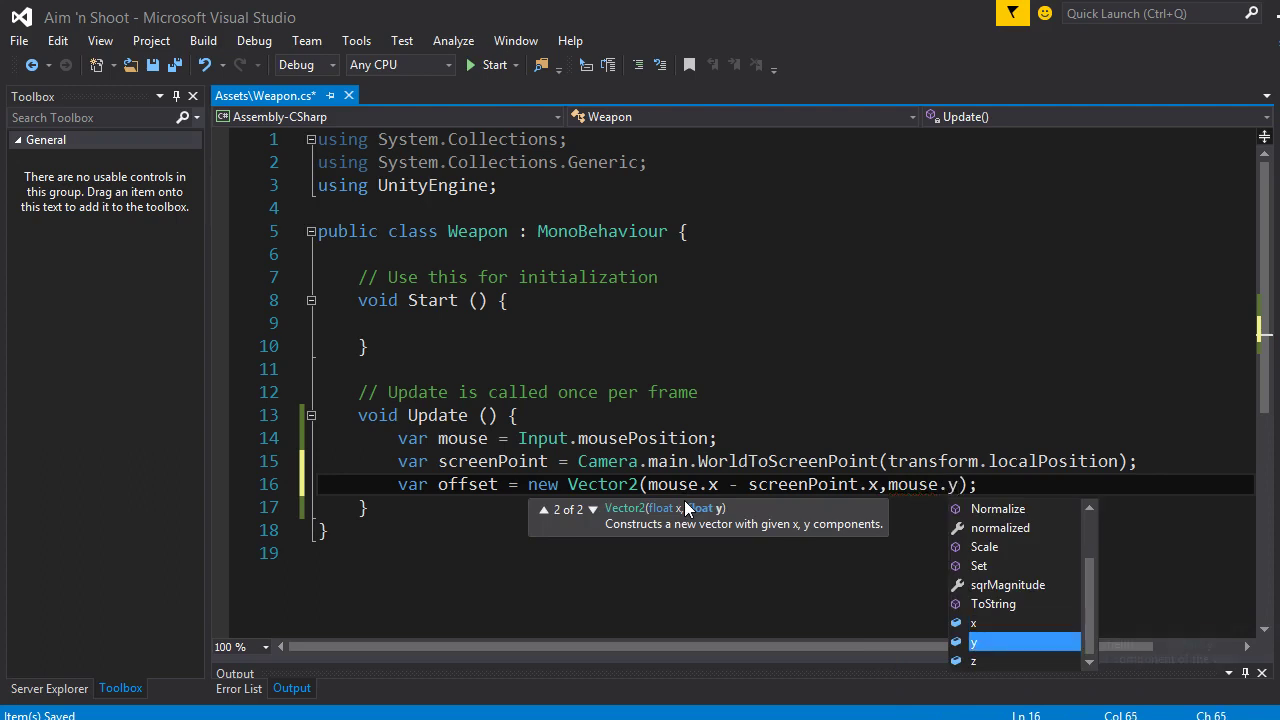
{"action": "type", "text": " - "}
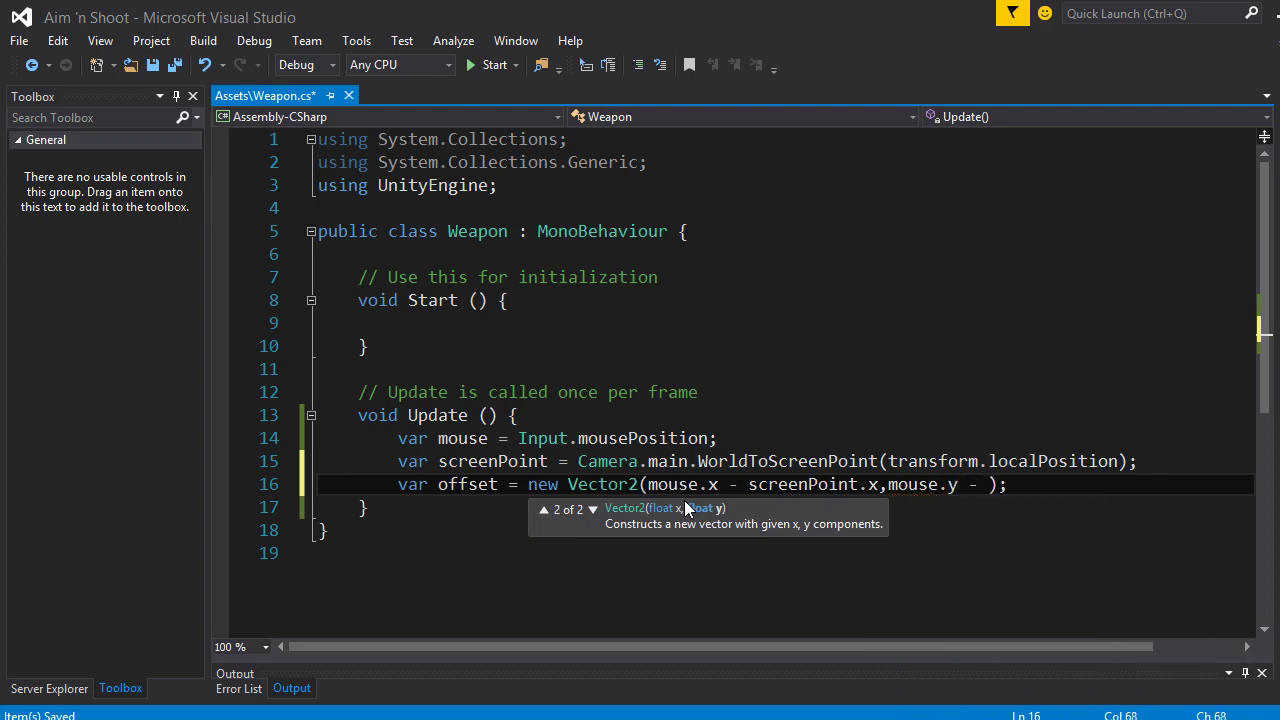
{"action": "type", "text": "scree"}
{"action": "key", "text": "Tab"}
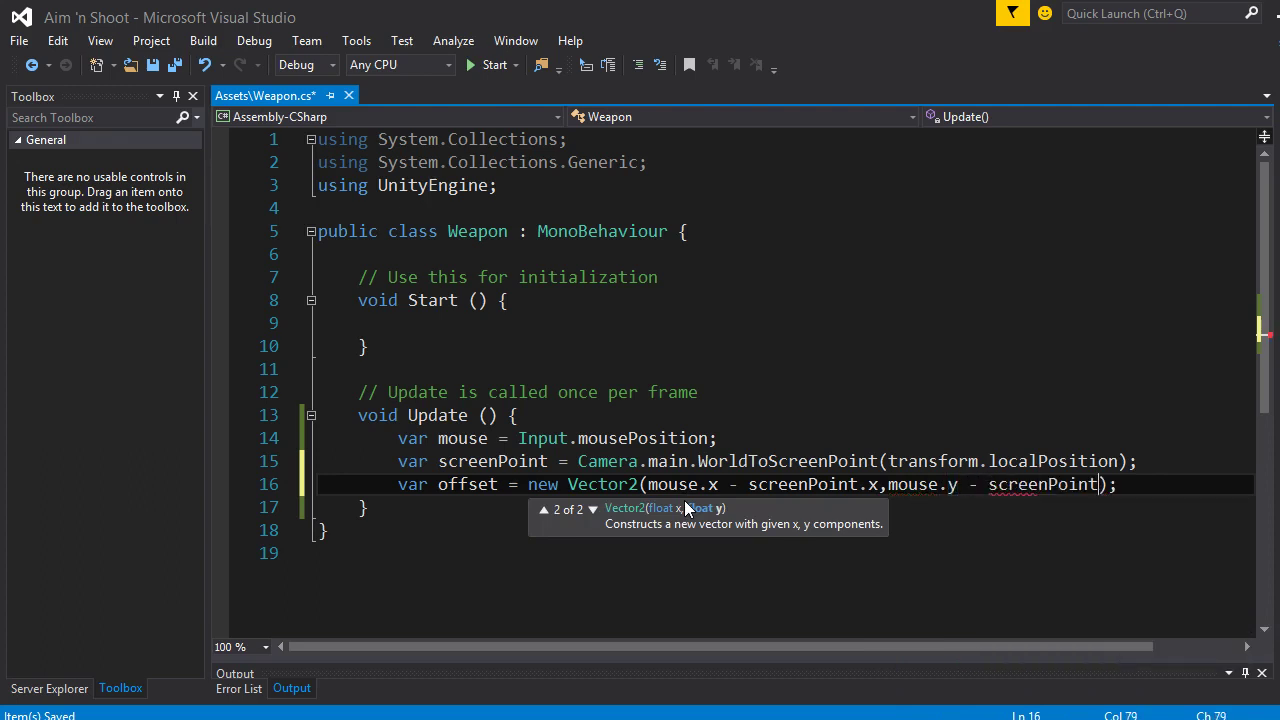
{"action": "type", "text": "."}
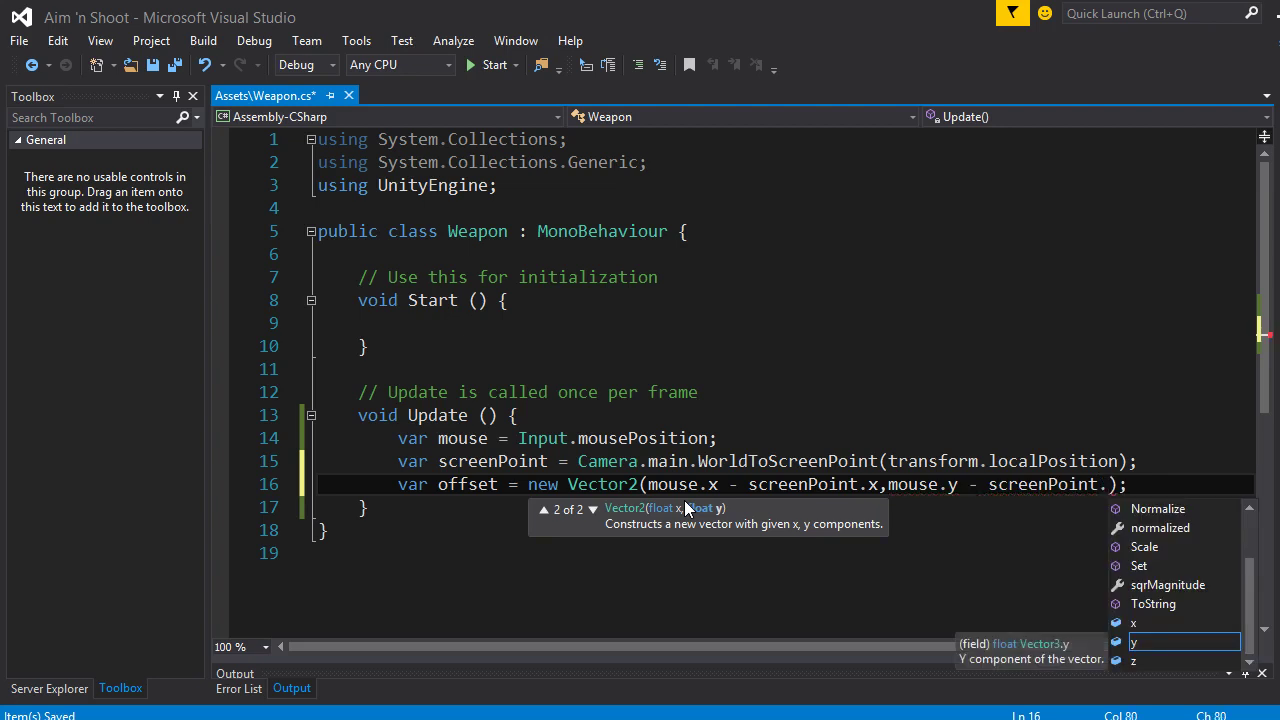
{"action": "type", "text": "y"}
{"action": "key", "text": "Tab"}
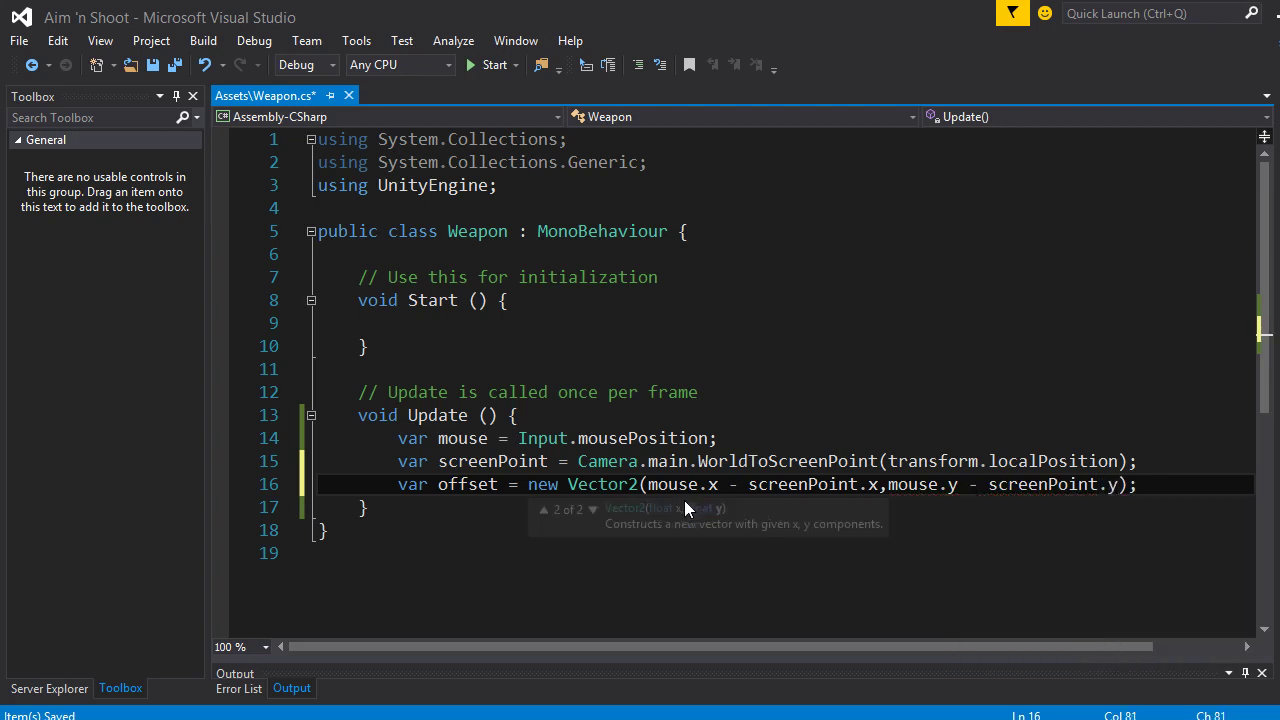
{"action": "key", "text": "ctrl+s"}
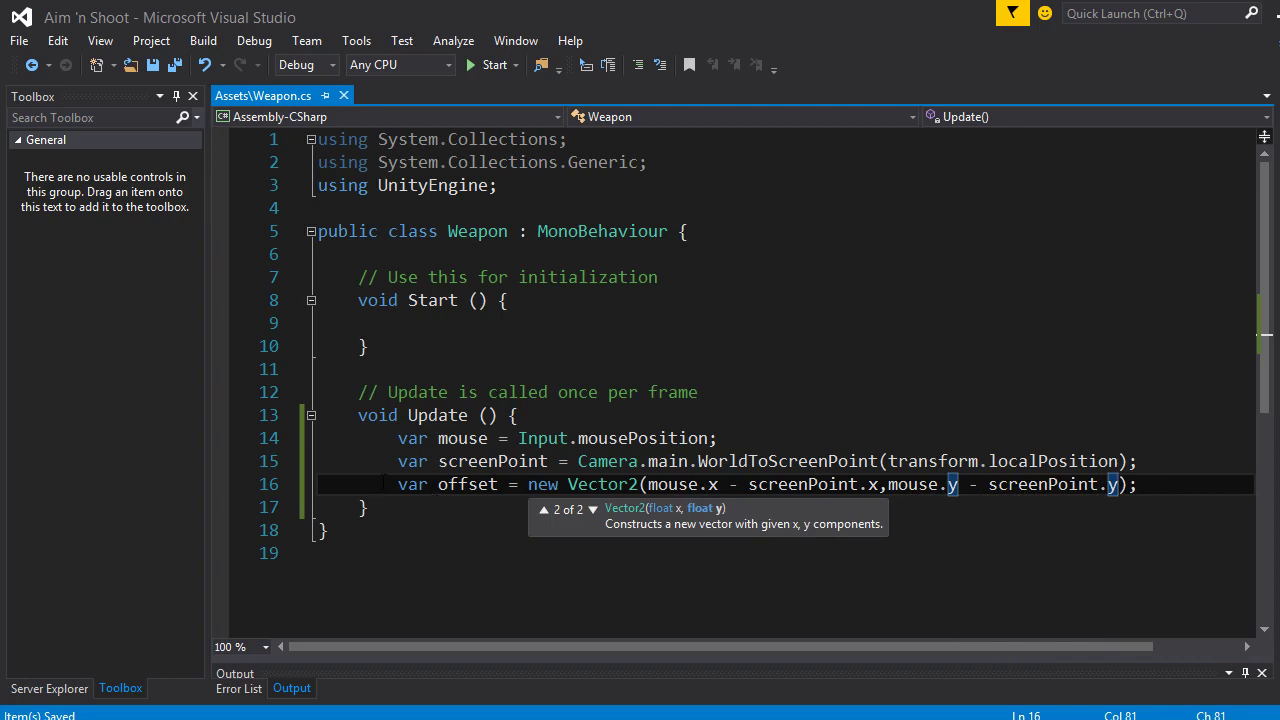
{"action": "left_click_drag", "start_coordinate": [369, 484], "coordinate": [1128, 488]}
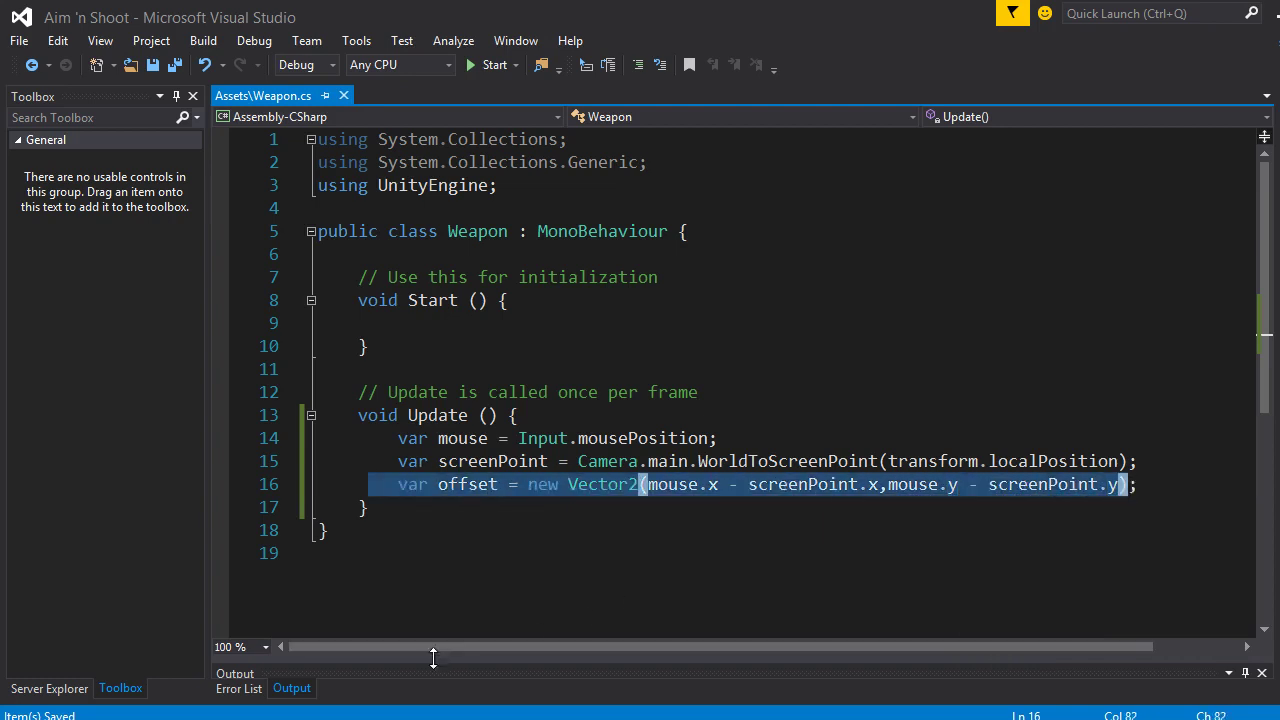
Highlight the x and y differences in the offset calculation, then start a new line 17 below it
{"action": "key", "text": "alt+Tab"}
{"action": "left_click", "coordinate": [322, 530]}
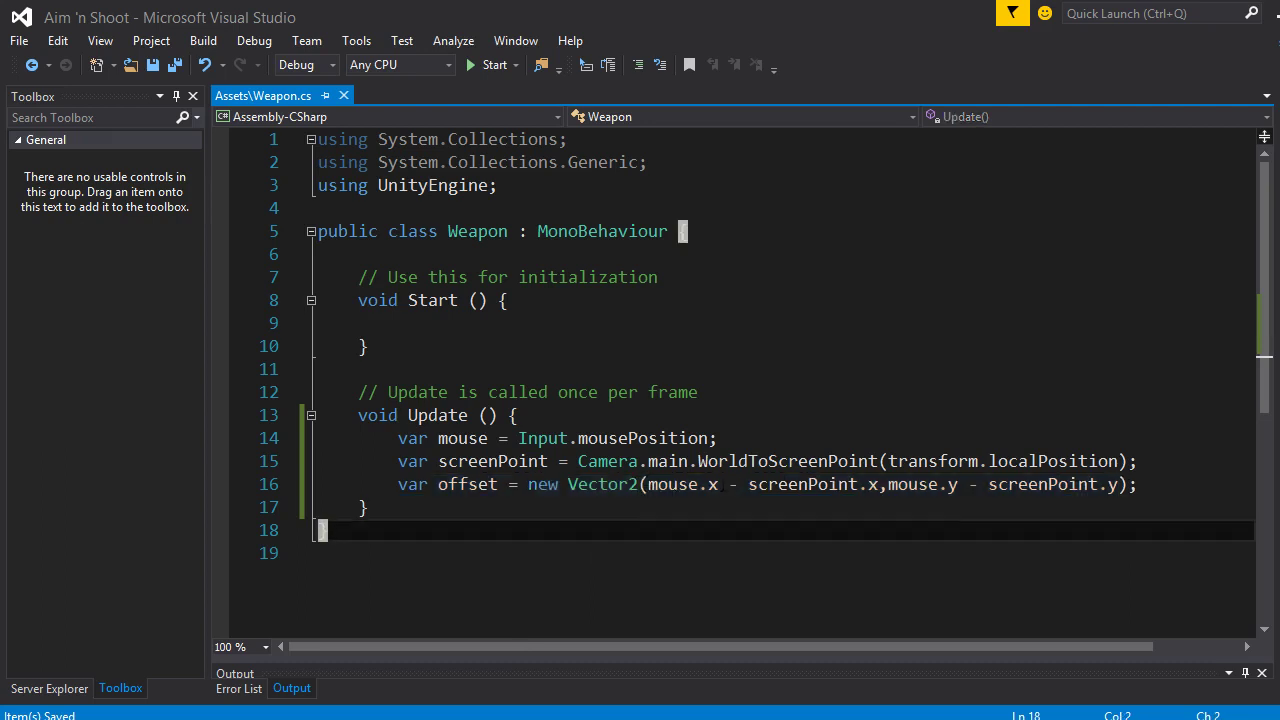
{"action": "mouse_move", "coordinate": [656, 485]}
{"action": "left_click_drag", "start_coordinate": [648, 485], "coordinate": [876, 487]}
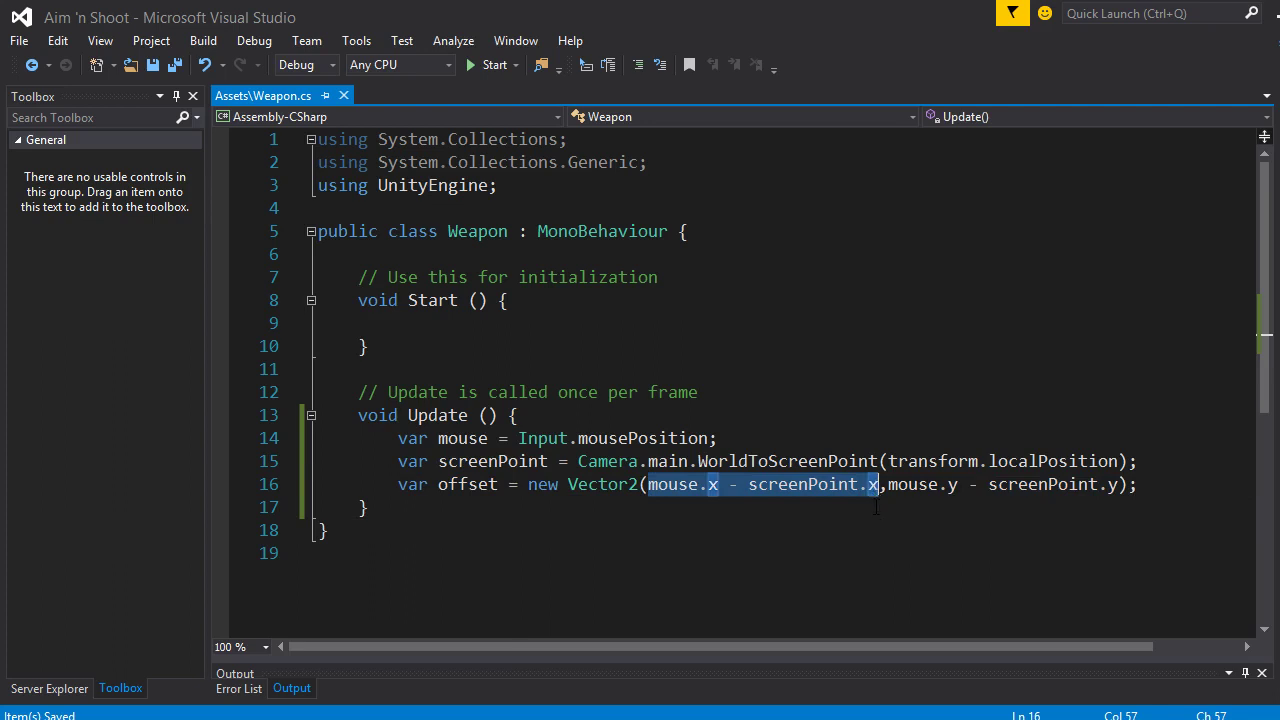
{"action": "left_click", "coordinate": [322, 530]}
{"action": "left_click_drag", "start_coordinate": [890, 487], "coordinate": [1120, 487]}
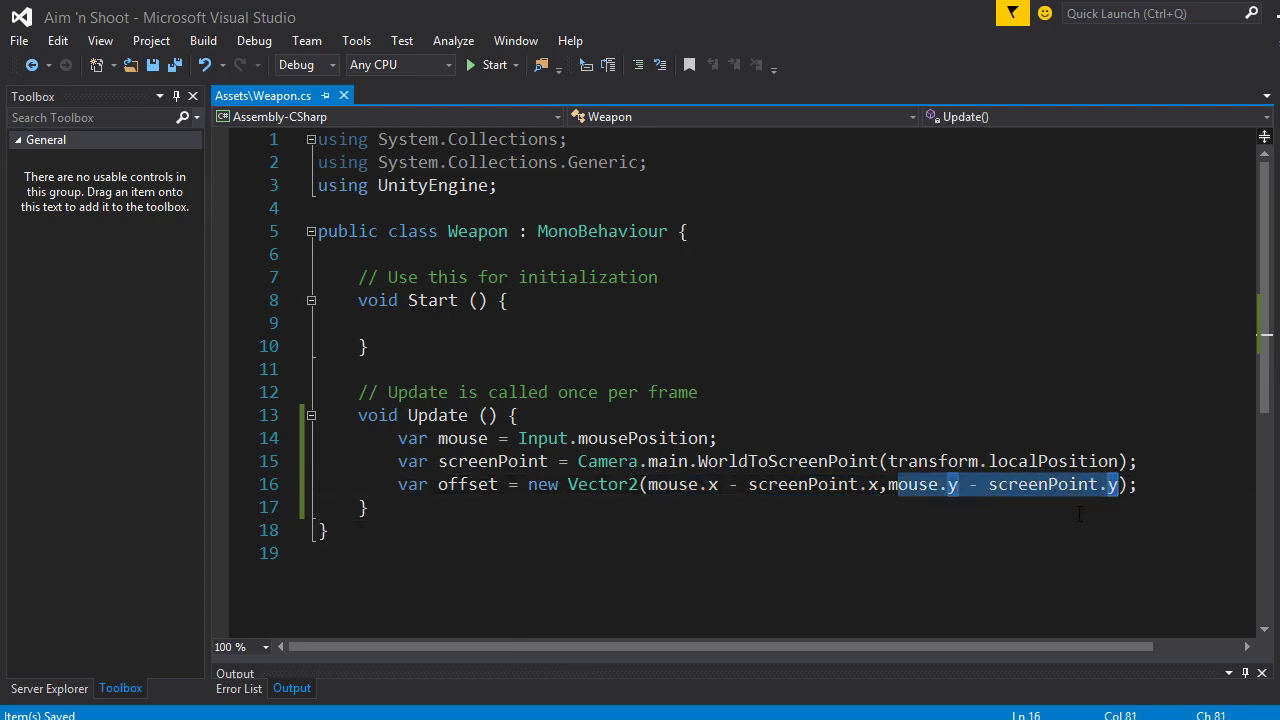
{"action": "left_click", "coordinate": [1166, 494]}
{"action": "key", "text": "Return"}
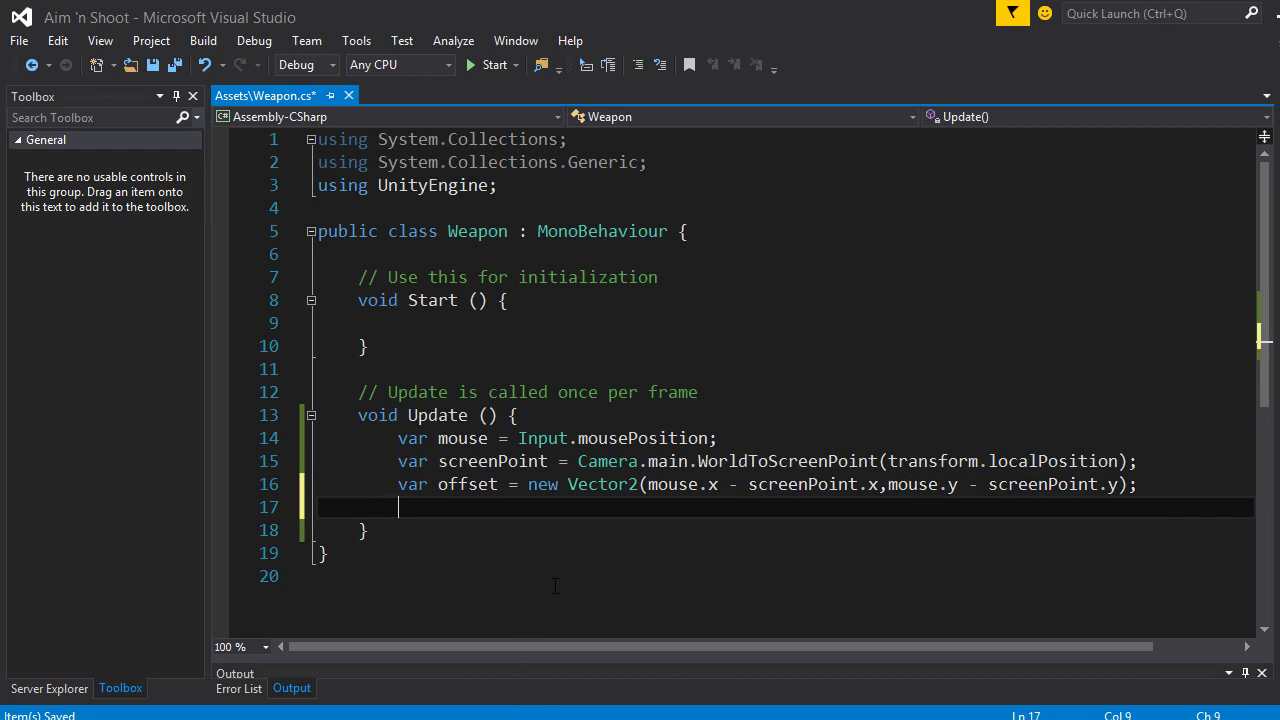
Add line 17 'var angle = Mathf.Atan2(offset.y, offset.x);' and save Weapon.cs
{"action": "type", "text": "var"}
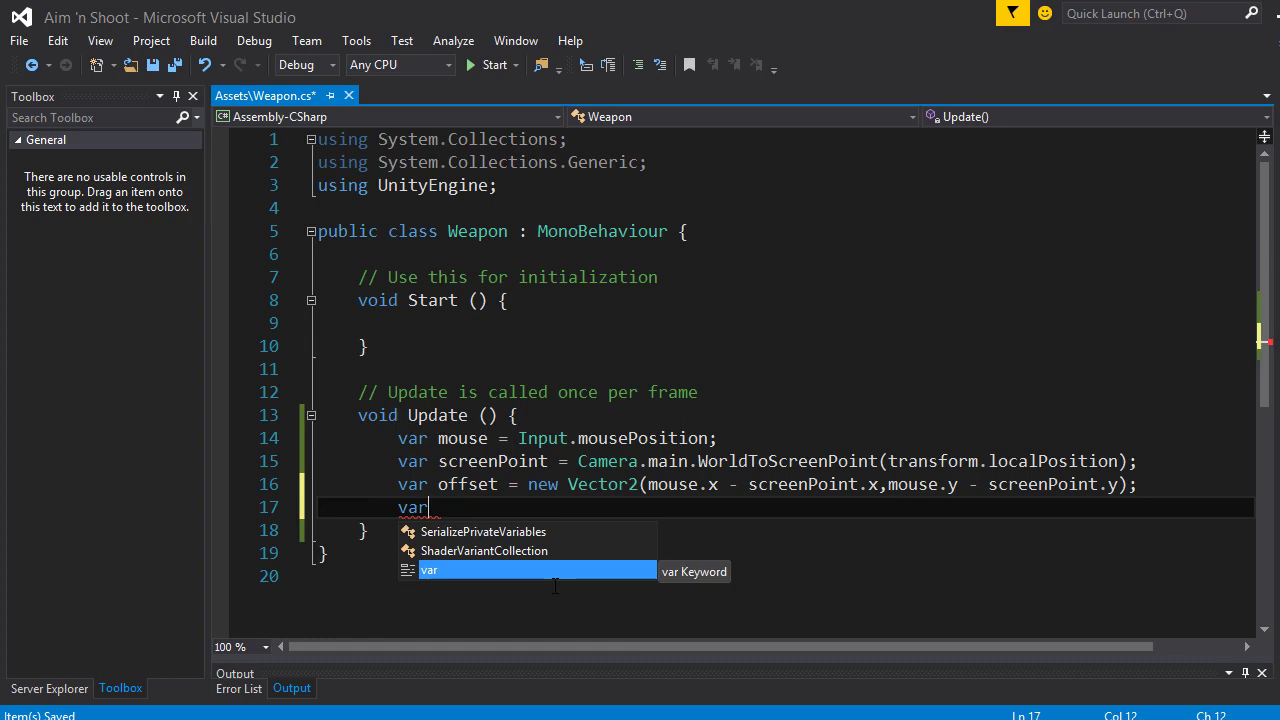
{"action": "type", "text": " angle"}
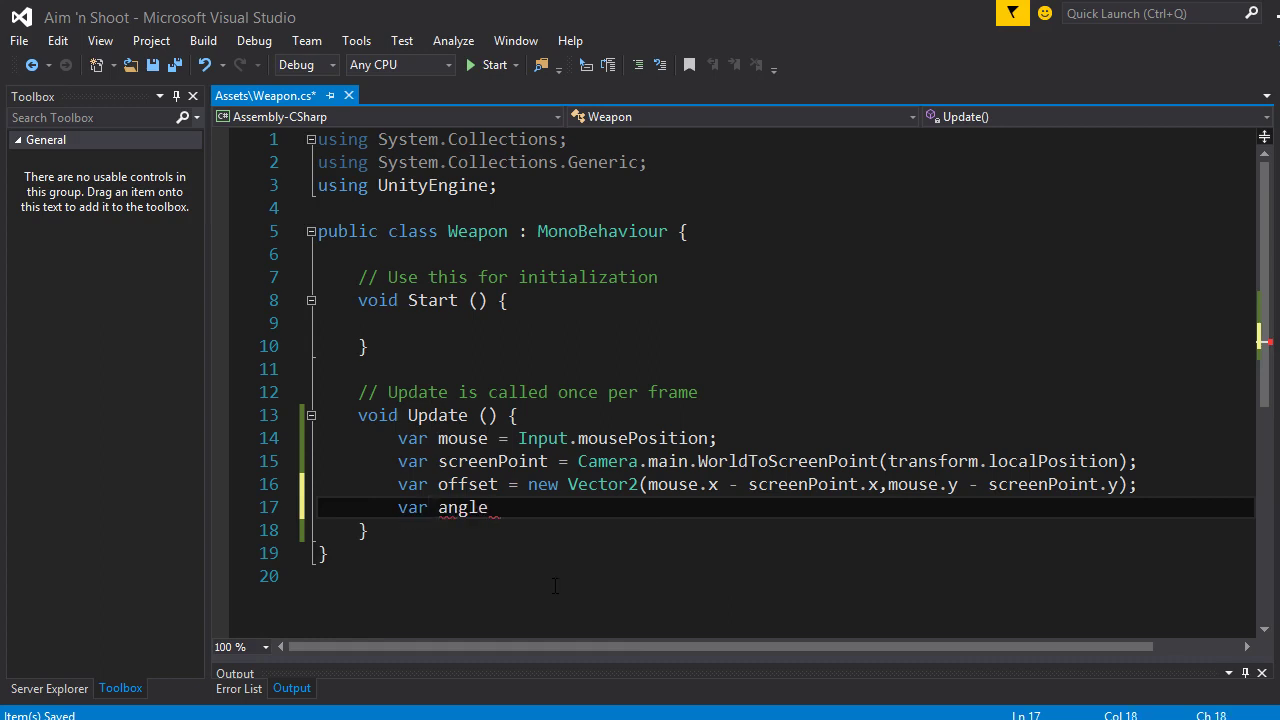
{"action": "type", "text": " = "}
{"action": "type", "text": "Math"}
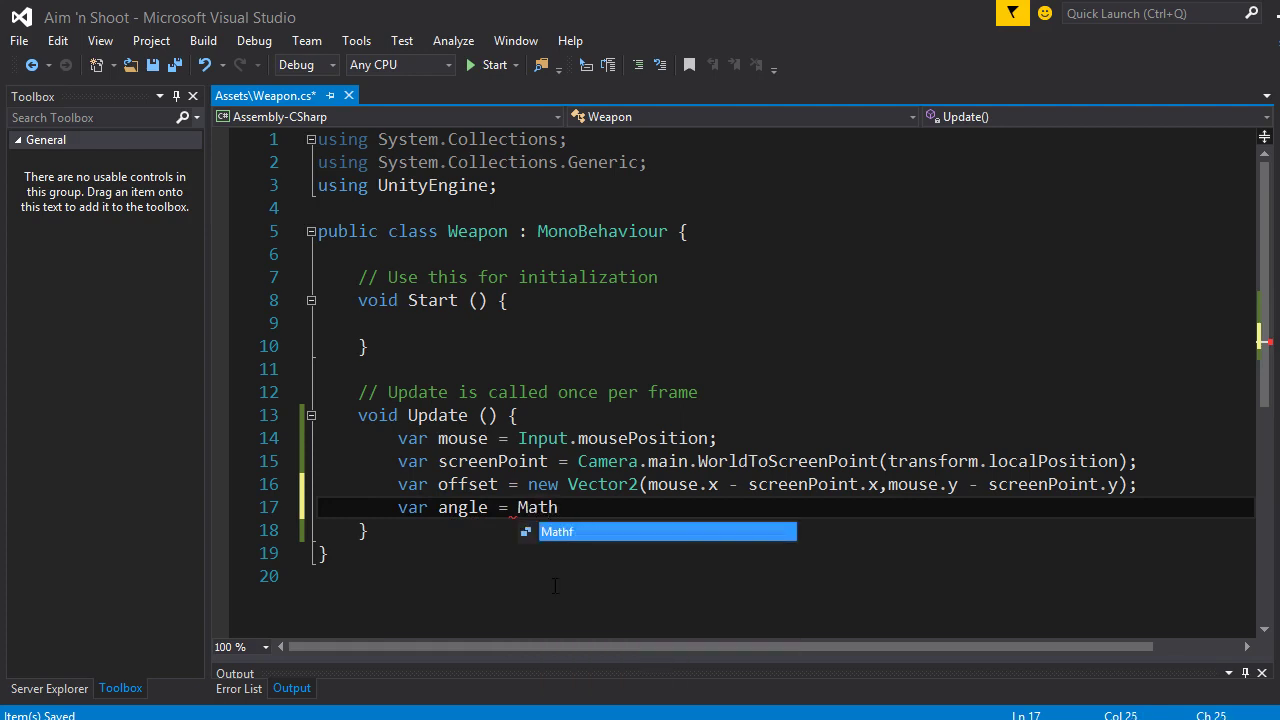
{"action": "type", "text": "f.ata"}
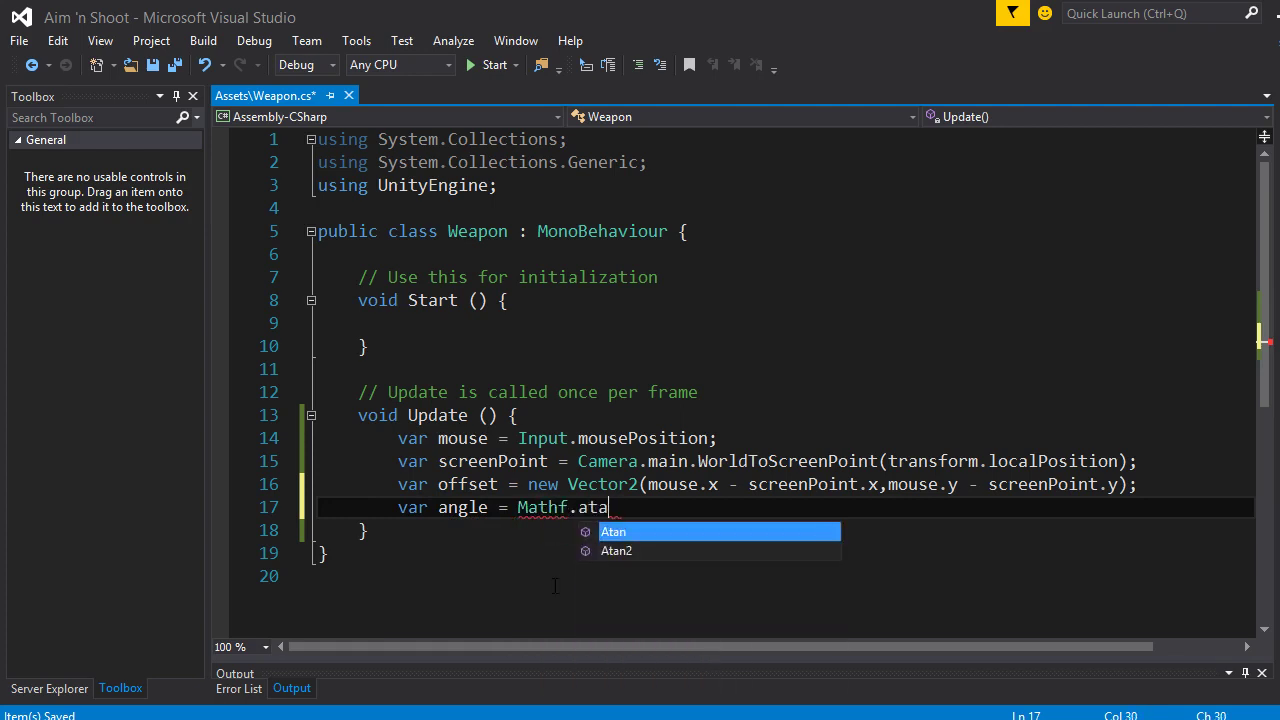
{"action": "key", "text": "Down"}
{"action": "key", "text": "Tab"}
{"action": "type", "text": "()"}
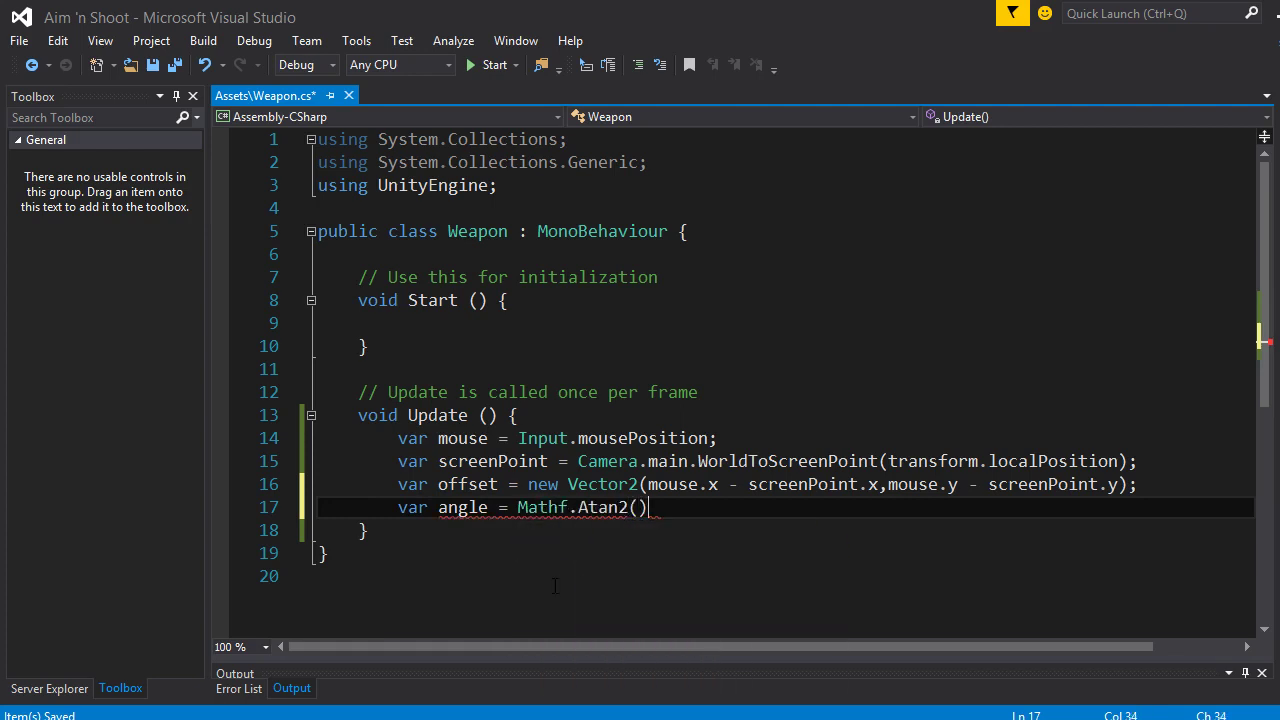
{"action": "type", "text": "offse"}
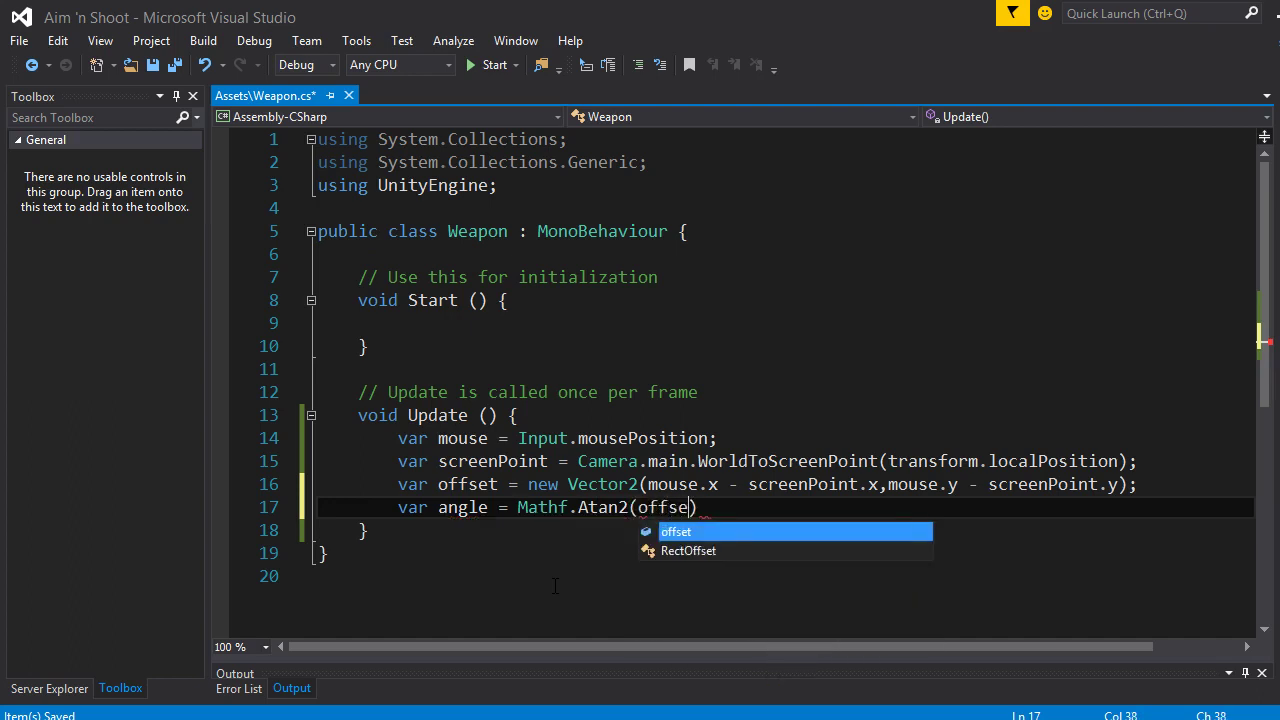
{"action": "type", "text": "t."}
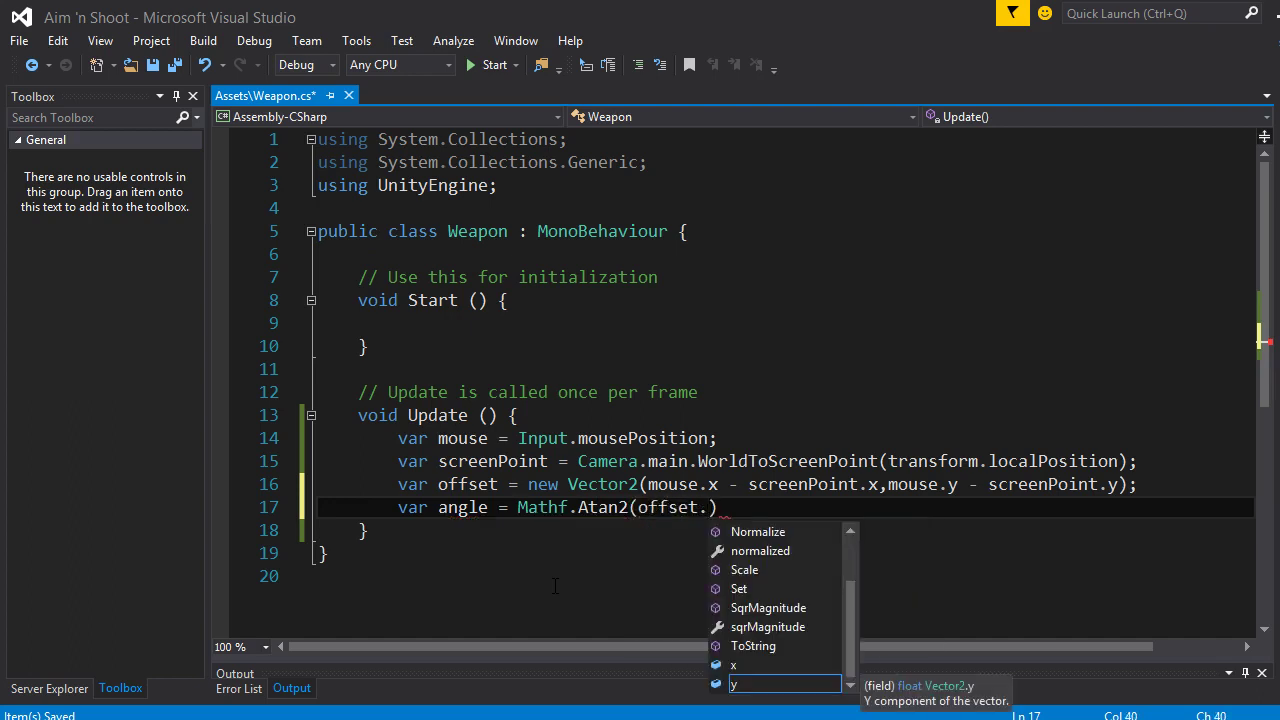
{"action": "type", "text": "y"}
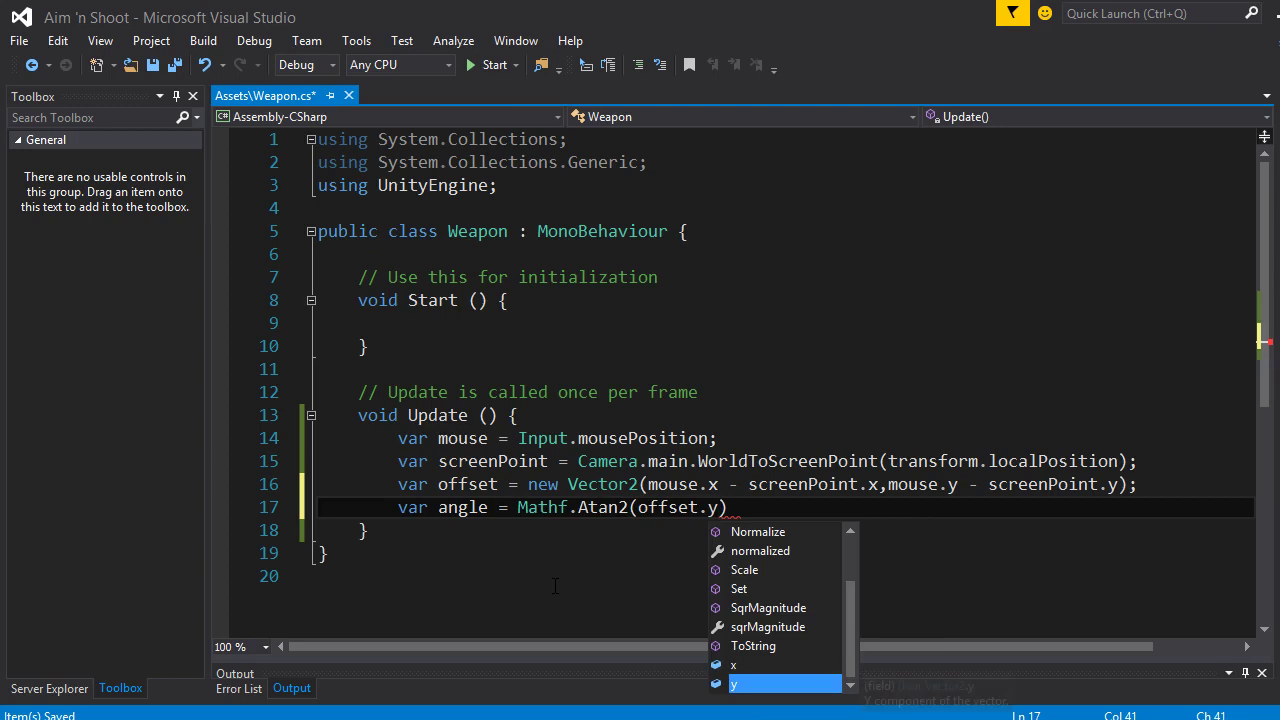
{"action": "type", "text": ","}
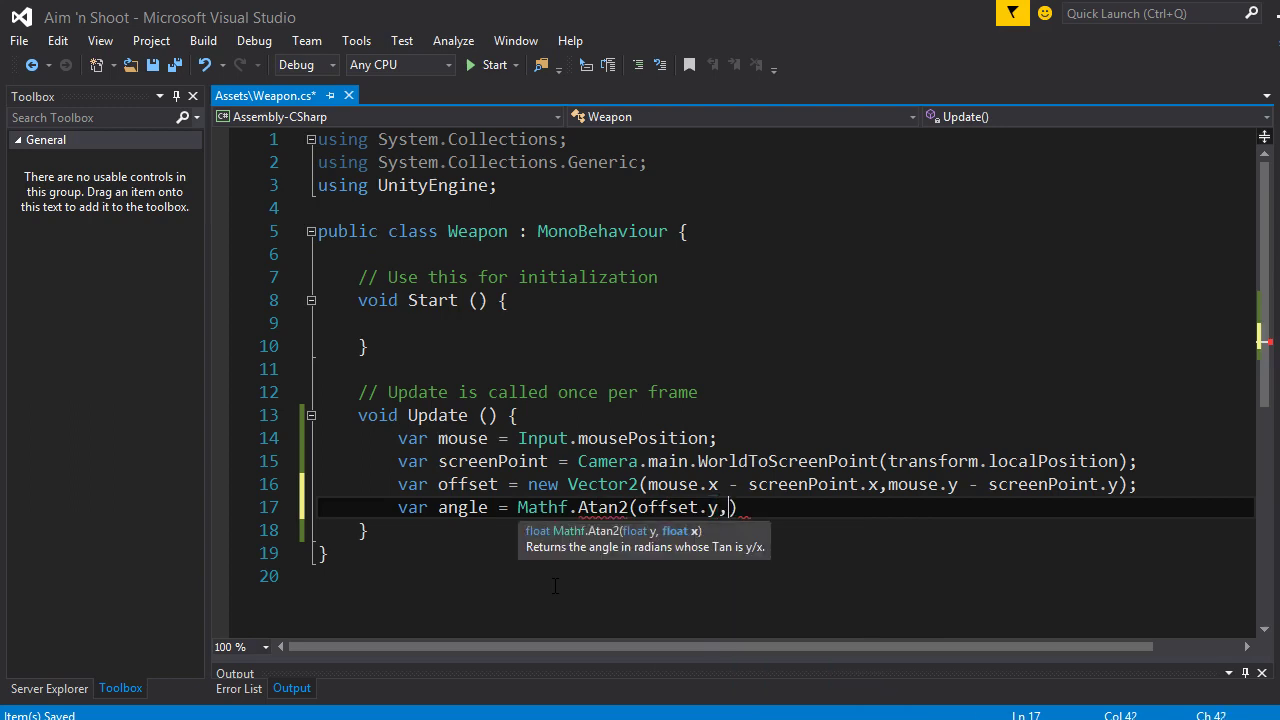
{"action": "type", "text": "off.x"}
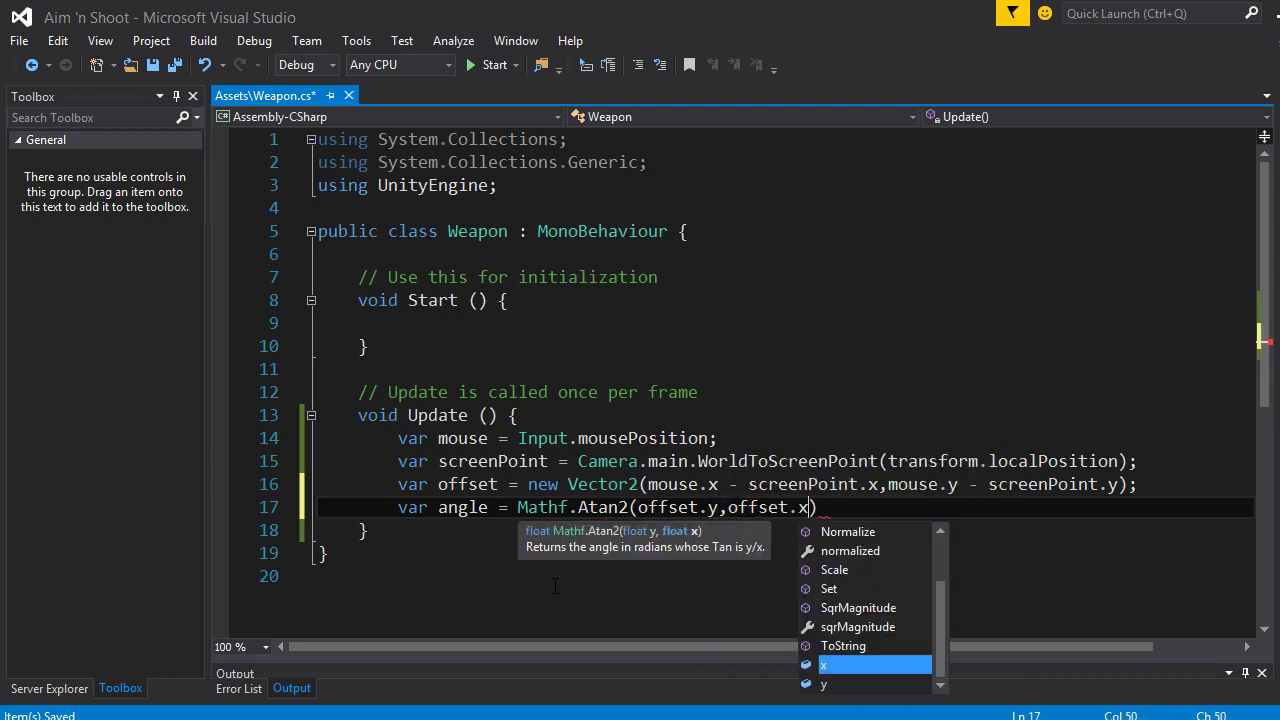
{"action": "type", "text": ");"}
{"action": "key", "text": "ctrl+s"}
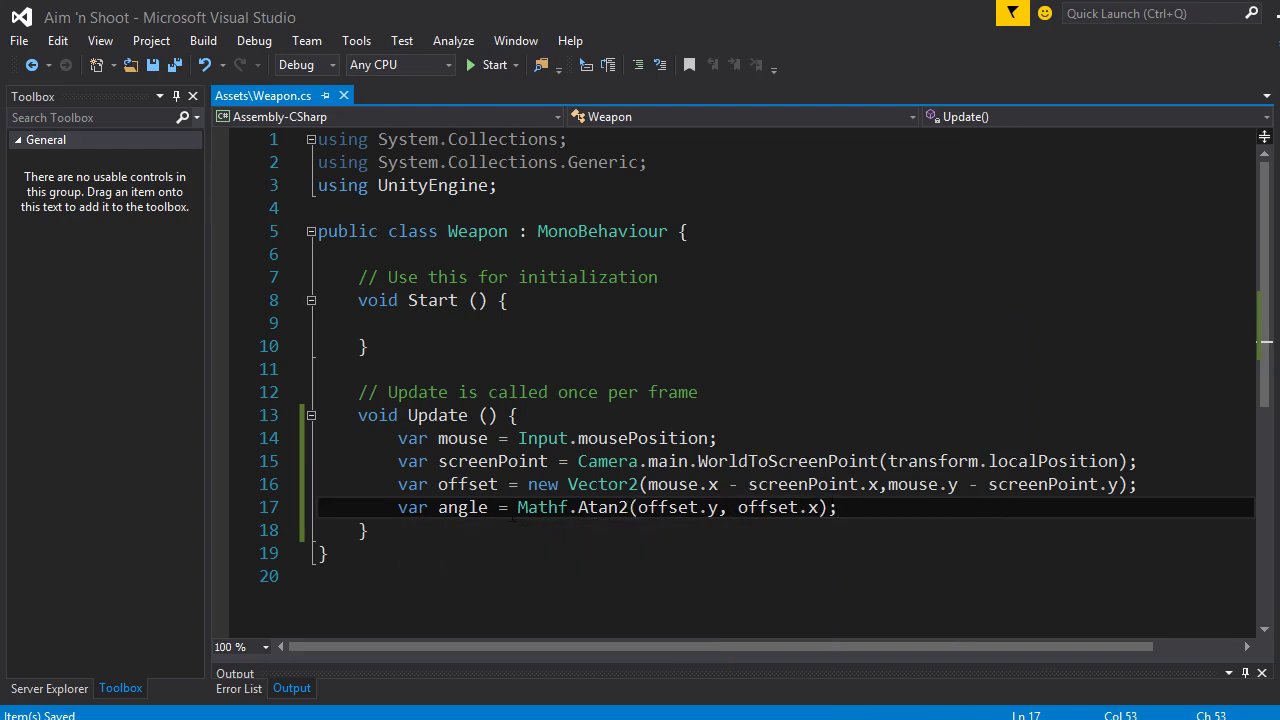
{"action": "left_click_drag", "start_coordinate": [518, 507], "coordinate": [628, 507]}
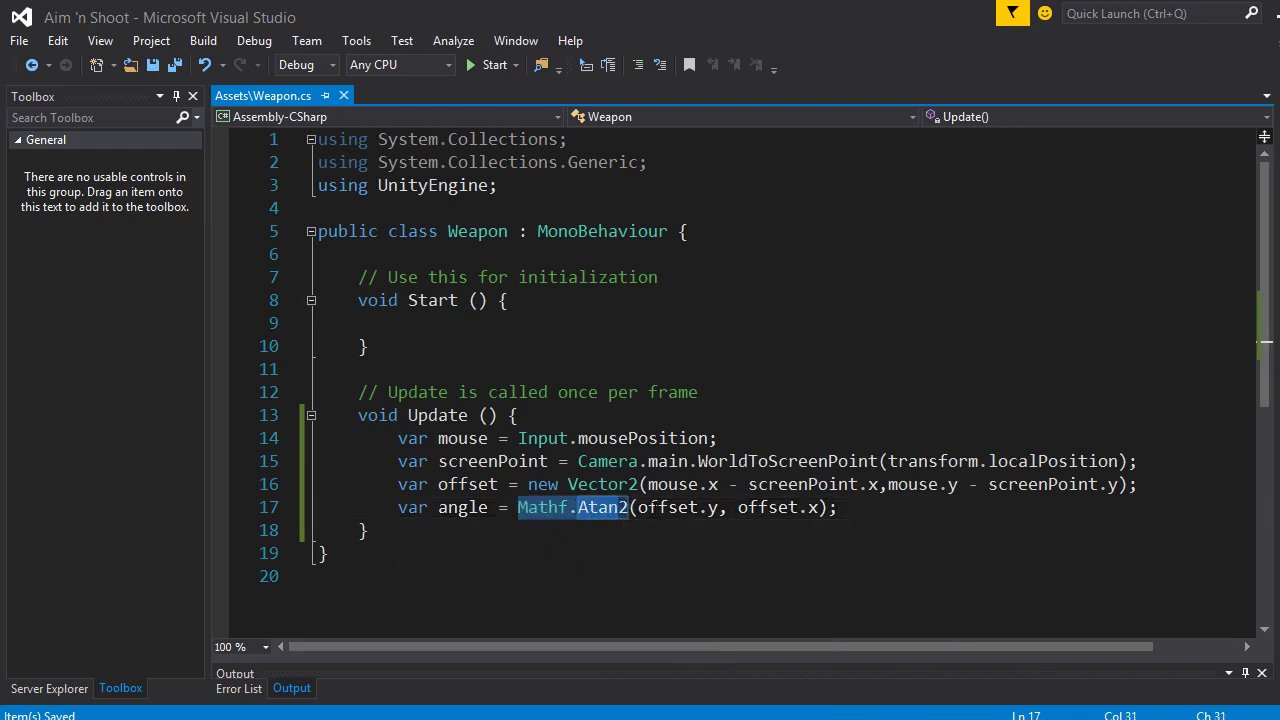
{"action": "left_click", "coordinate": [583, 532]}
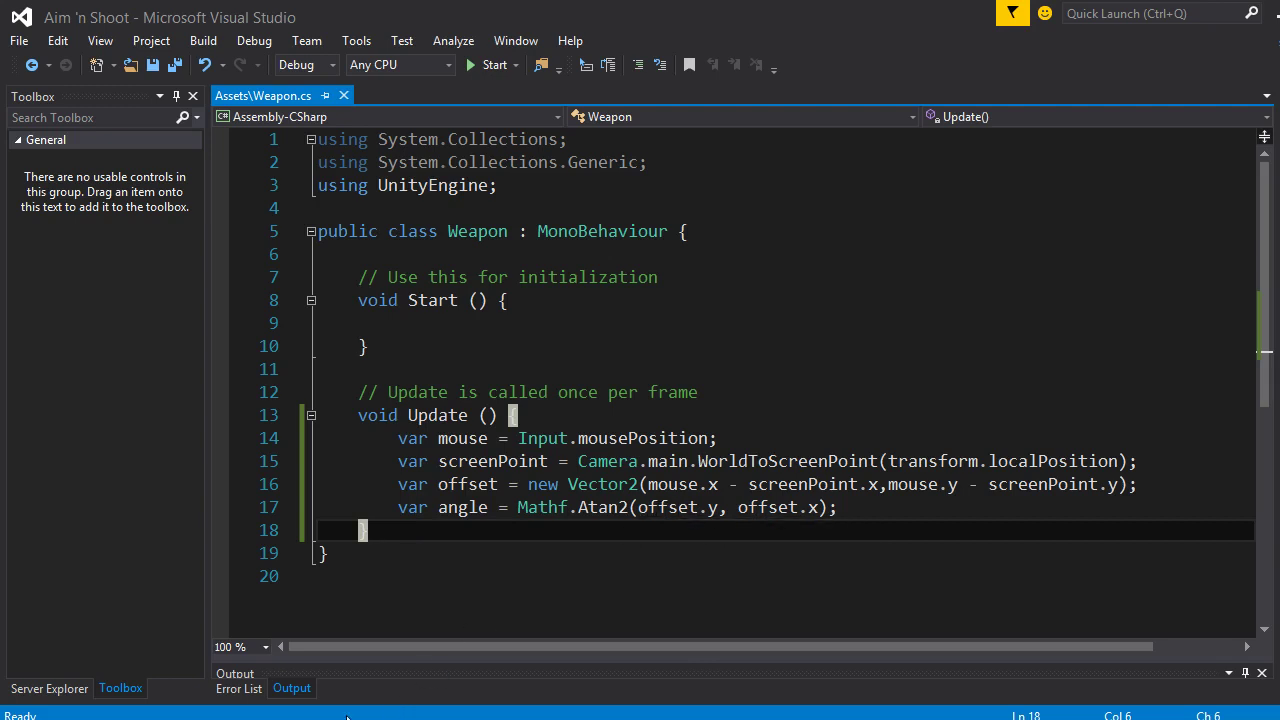
Switch to the Unity editor and let it import the updated Weapon.cs
{"action": "key", "text": "alt+Tab"}
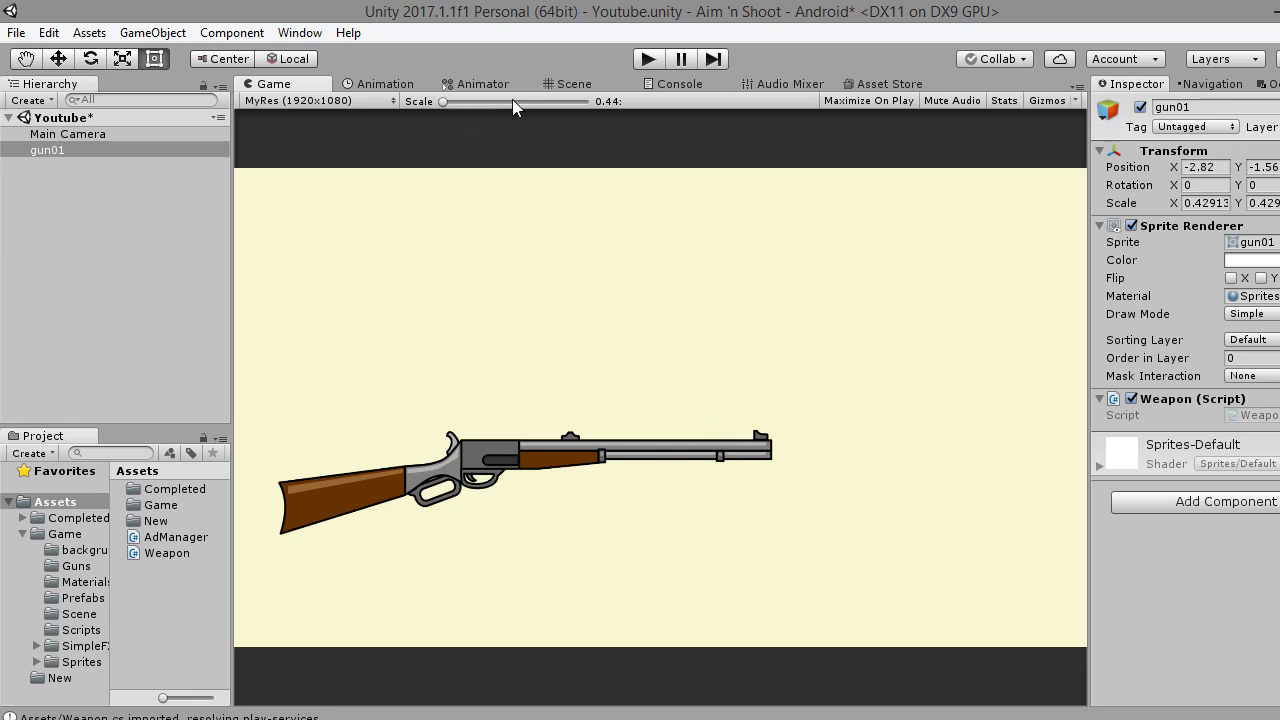
Zoom in on the gun in the Scene view and rotate it counter-clockwise around its pivot
{"action": "left_click", "coordinate": [565, 84]}
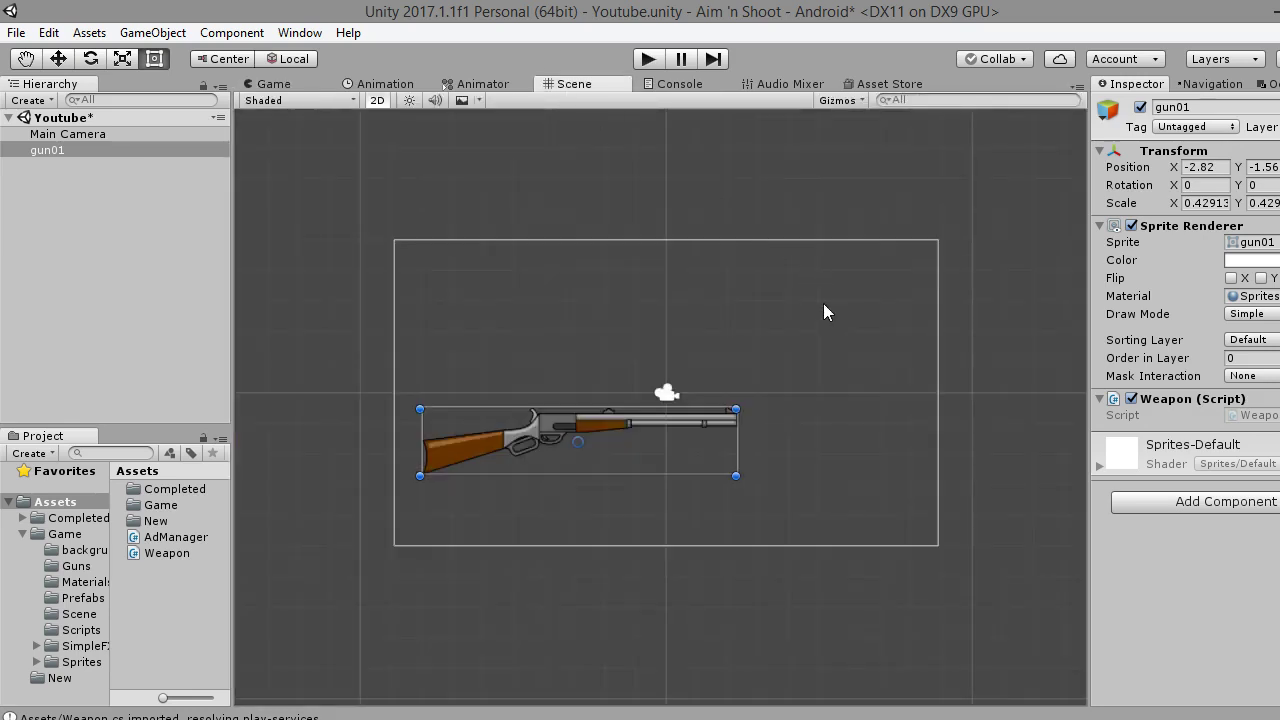
{"action": "scroll", "coordinate": [819, 325], "scroll_direction": "up", "scroll_amount": 2}
{"action": "scroll", "coordinate": [821, 325], "scroll_direction": "up", "scroll_amount": 2}
{"action": "scroll", "coordinate": [835, 295], "scroll_direction": "up", "scroll_amount": 2}
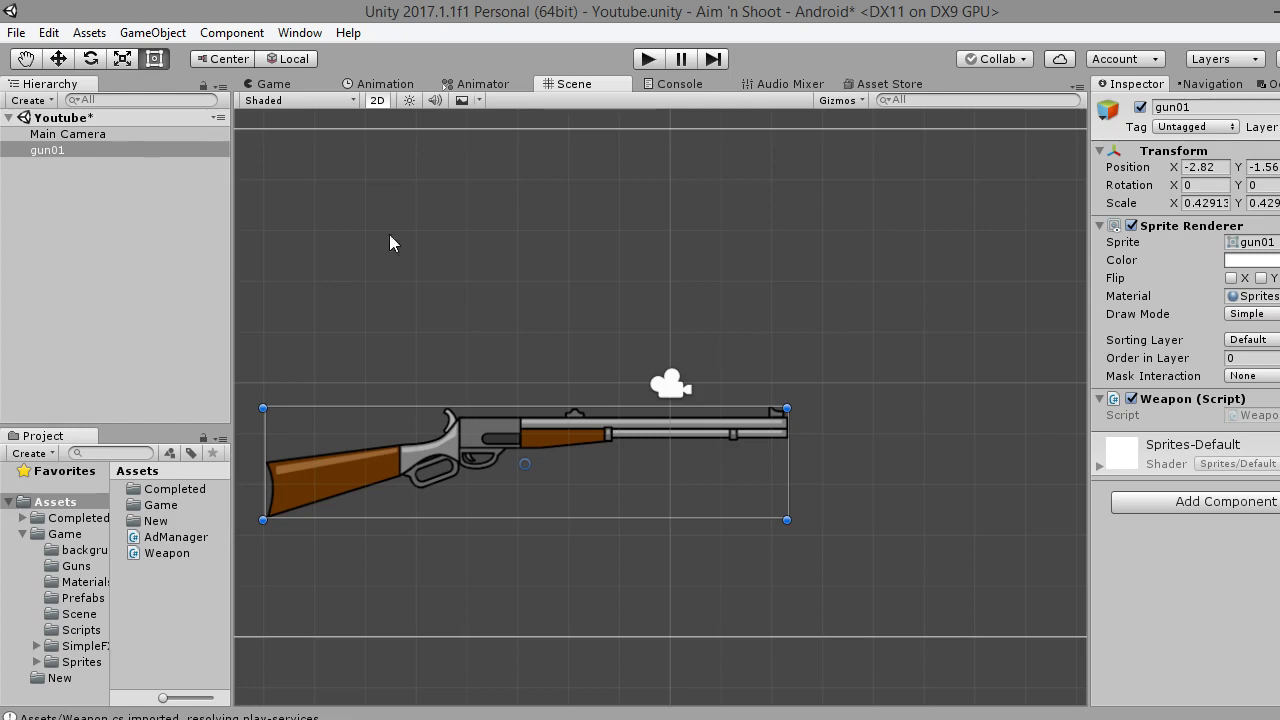
{"action": "left_click", "coordinate": [90, 60]}
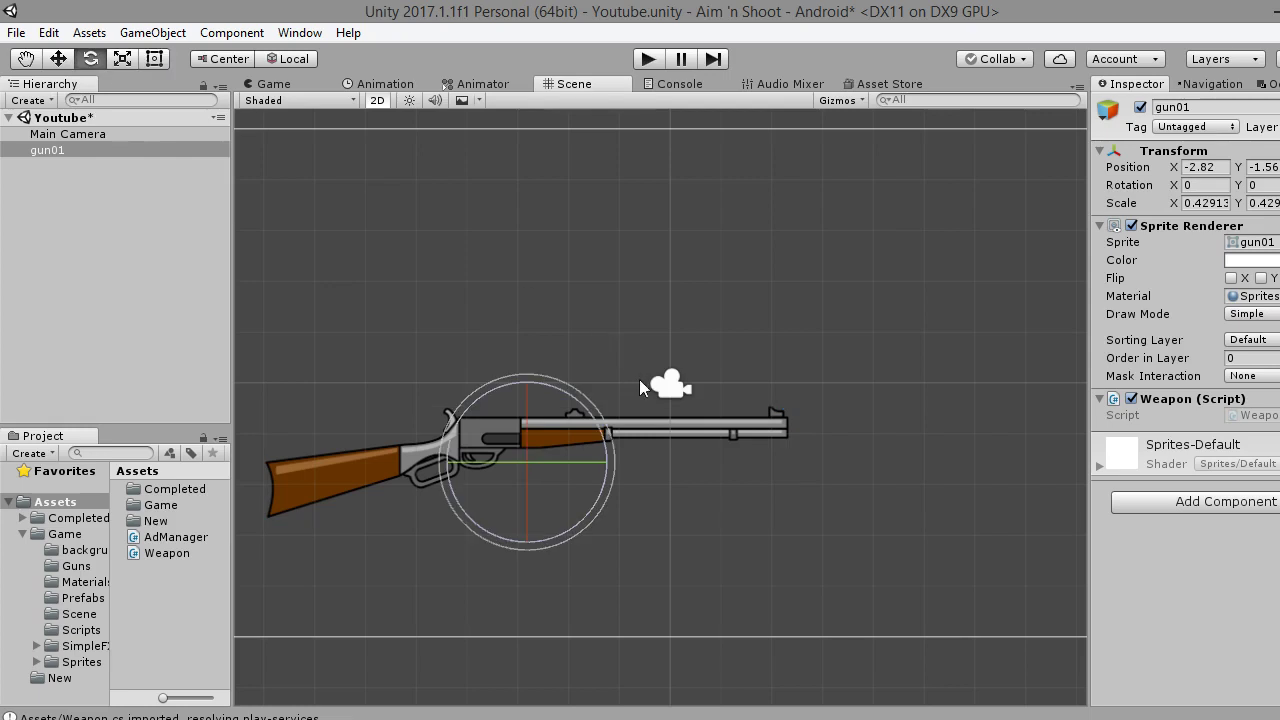
{"action": "left_click_drag", "start_coordinate": [607, 458], "coordinate": [610, 407]}
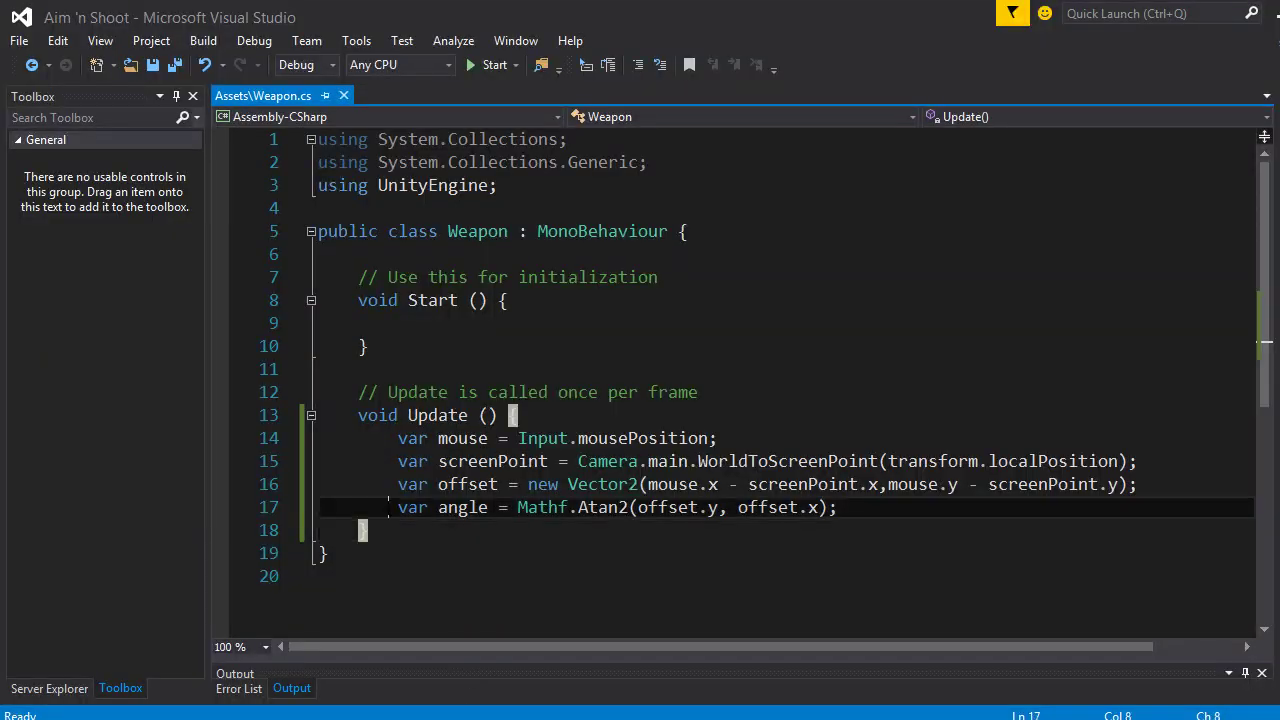
Start a new line 18 after the angle line with 'transform.rotation'
{"action": "left_click_drag", "start_coordinate": [388, 507], "coordinate": [837, 507]}
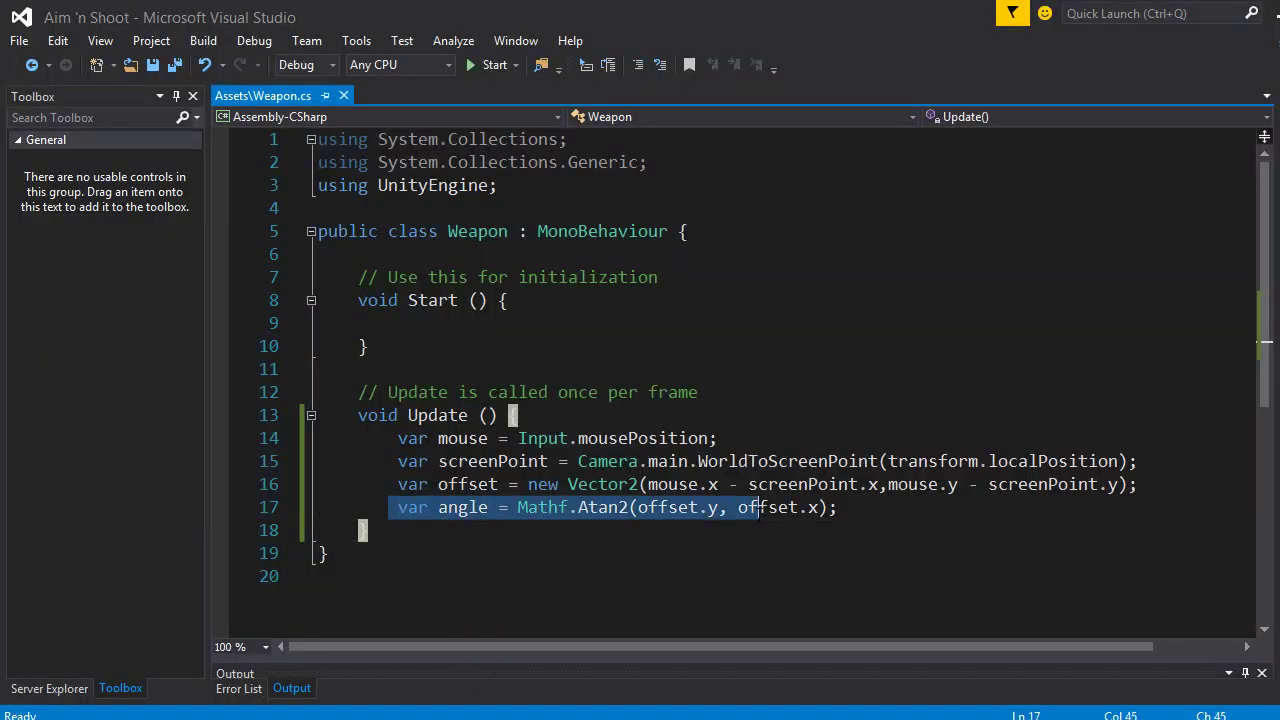
{"action": "left_click", "coordinate": [862, 509]}
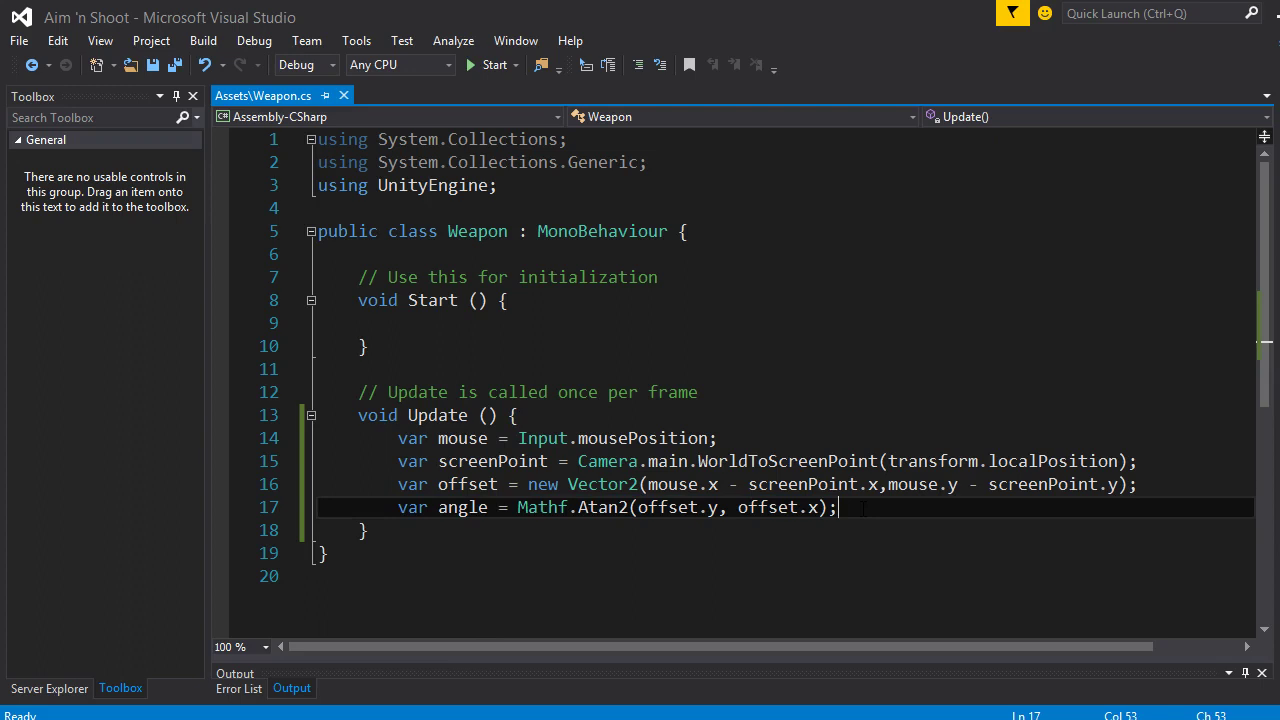
{"action": "key", "text": "Return"}
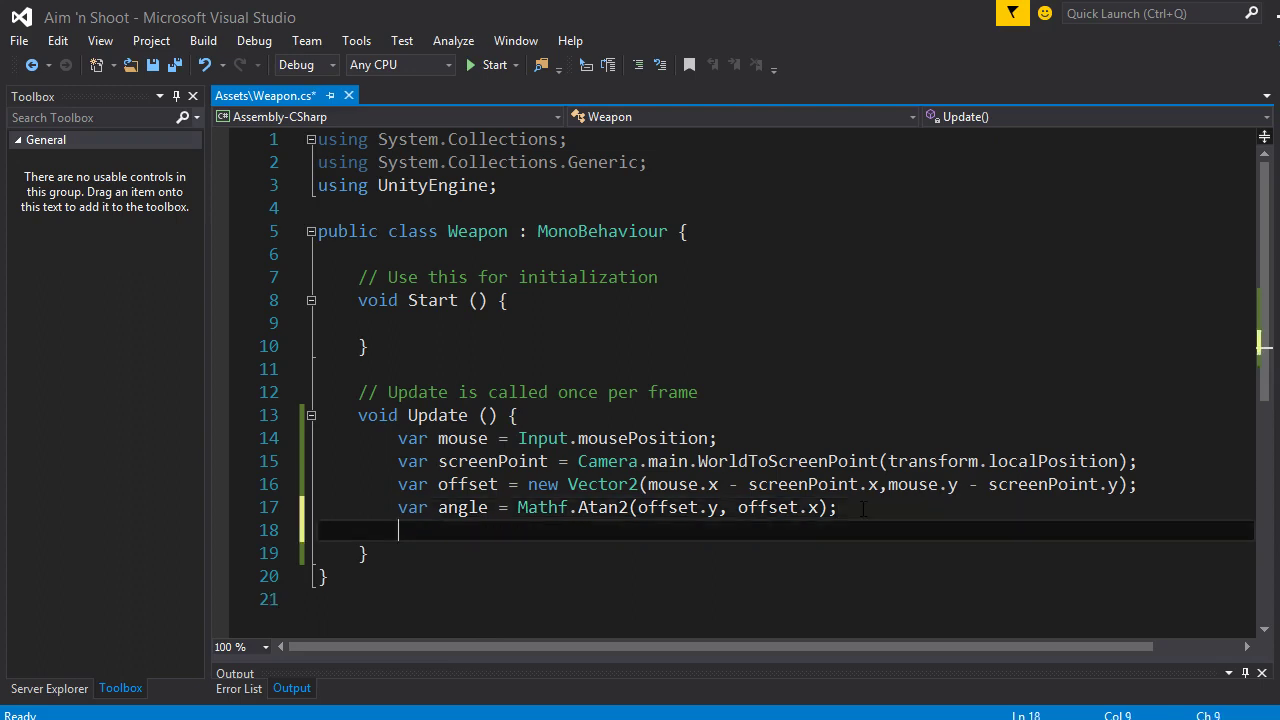
{"action": "type", "text": "tra"}
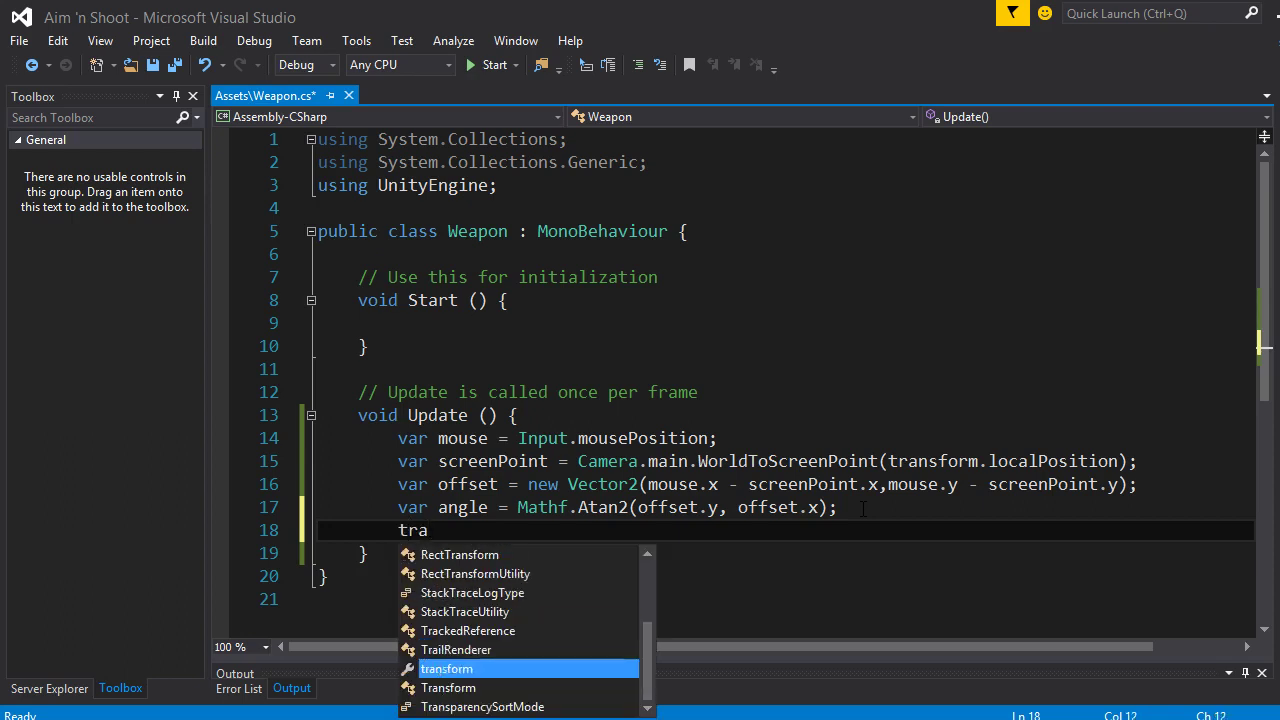
{"action": "key", "text": "Tab"}
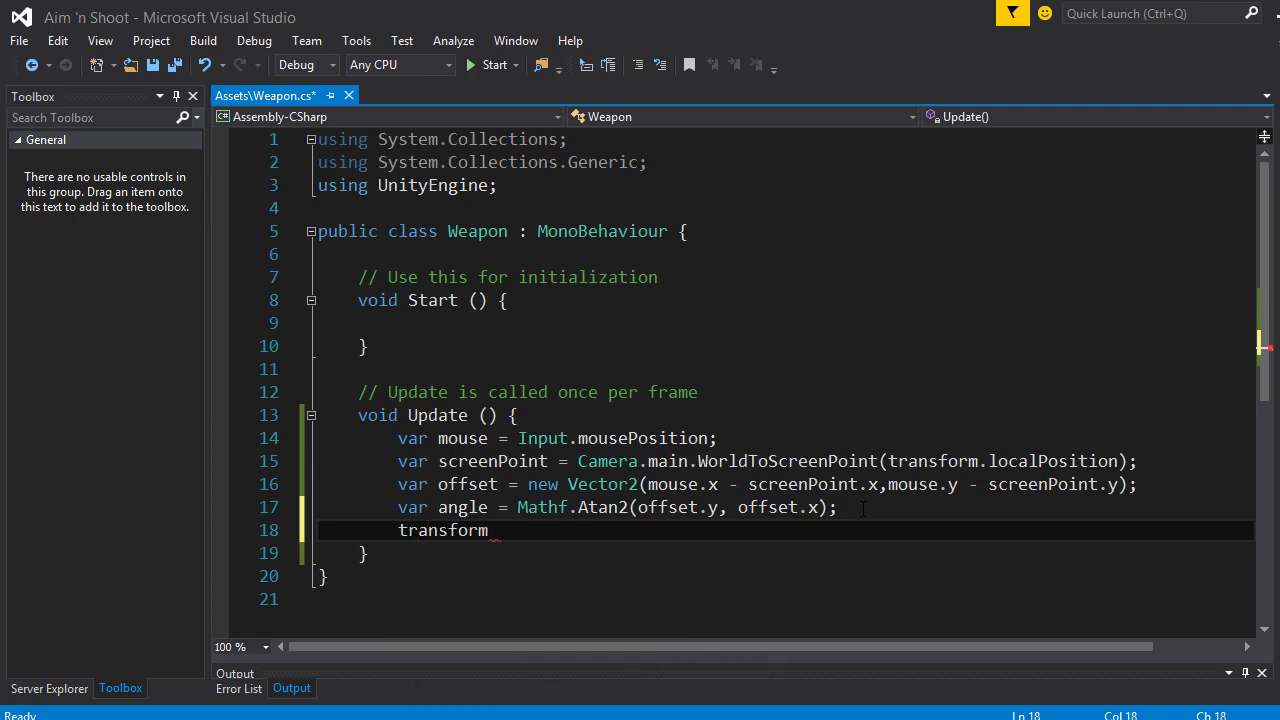
{"action": "type", "text": ".r"}
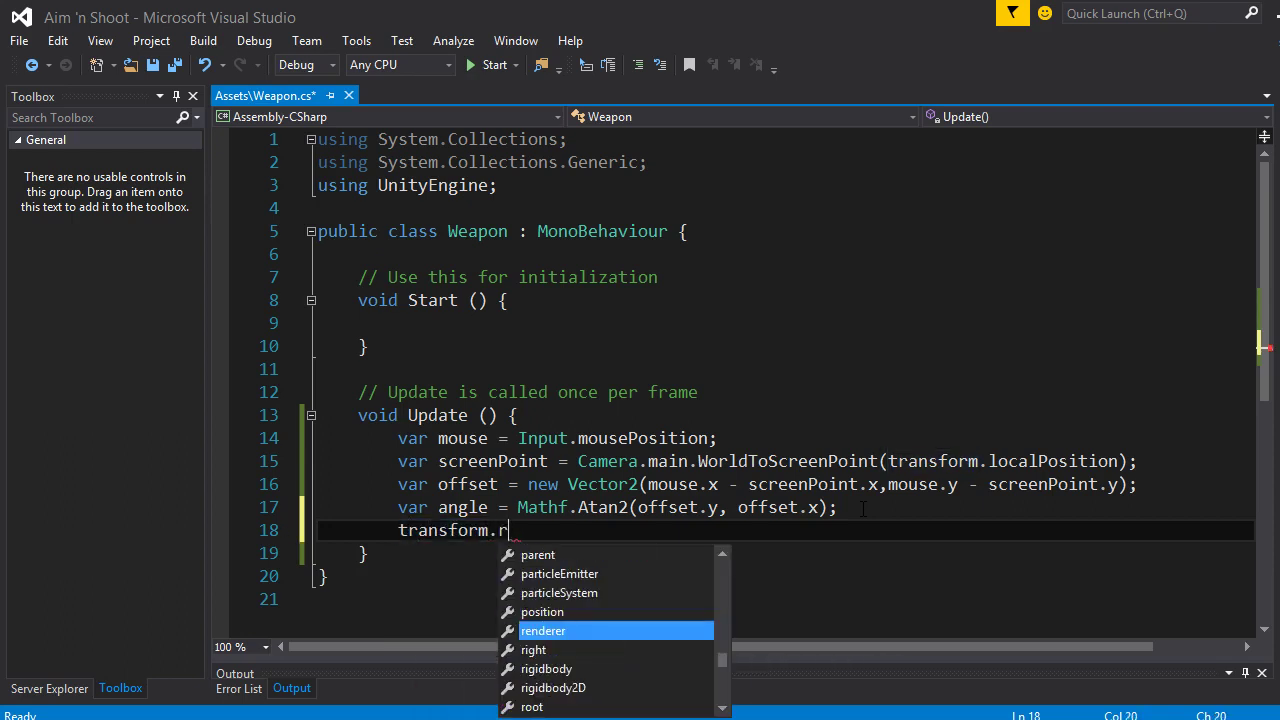
{"action": "type", "text": "ota"}
{"action": "key", "text": "Tab"}
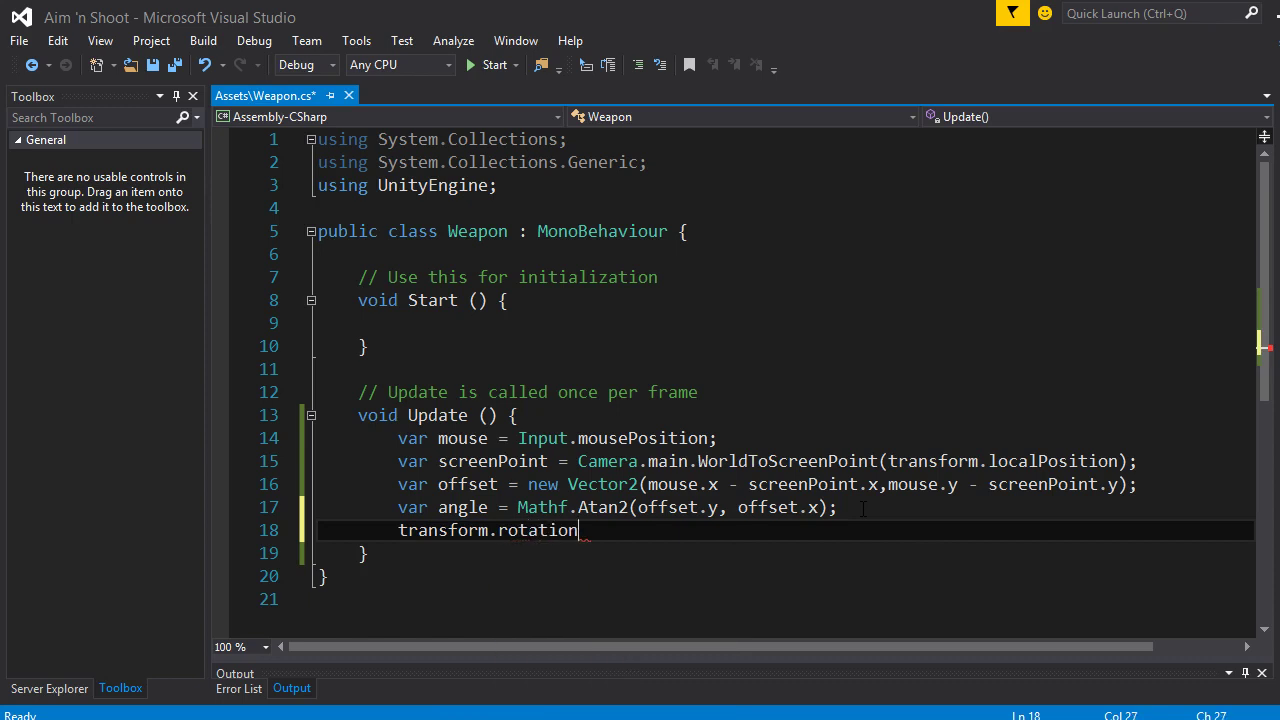
Finish line 18 as '= Quaternion.Euler(0, 0, angle);', save, and return to Unity
{"action": "type", "text": " = "}
{"action": "type", "text": "Qua"}
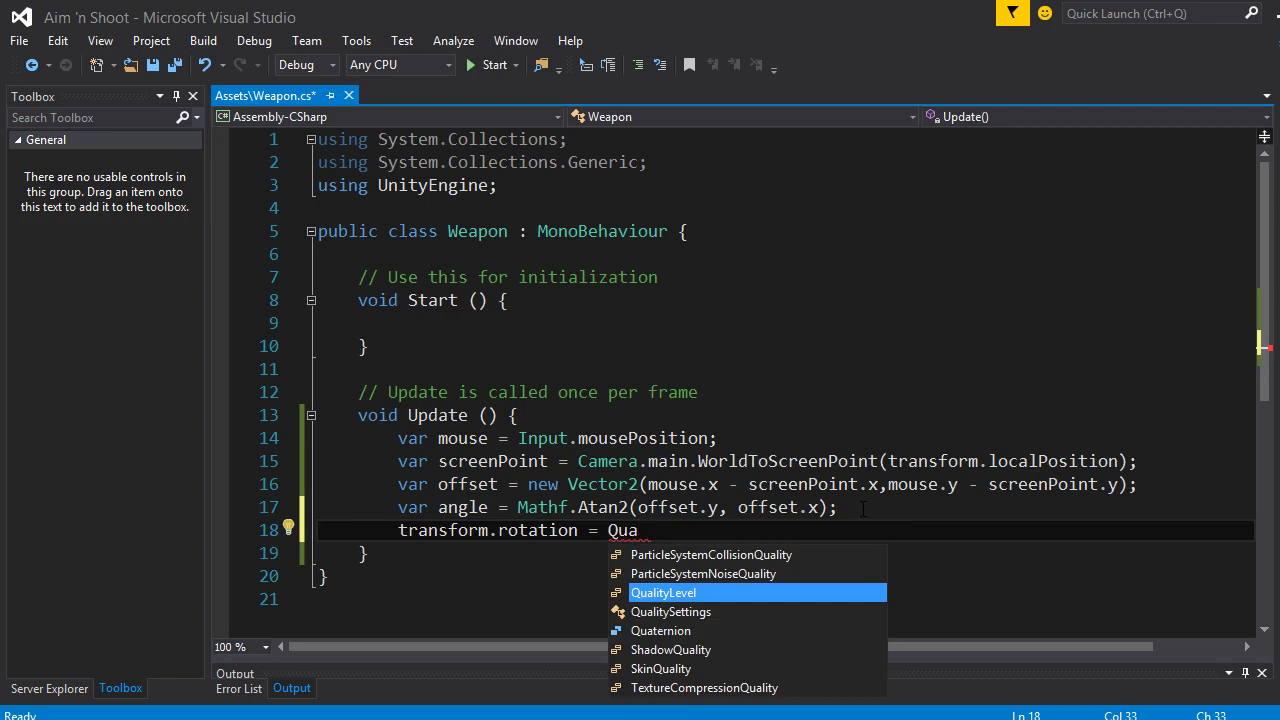
{"action": "key", "text": "Tab"}
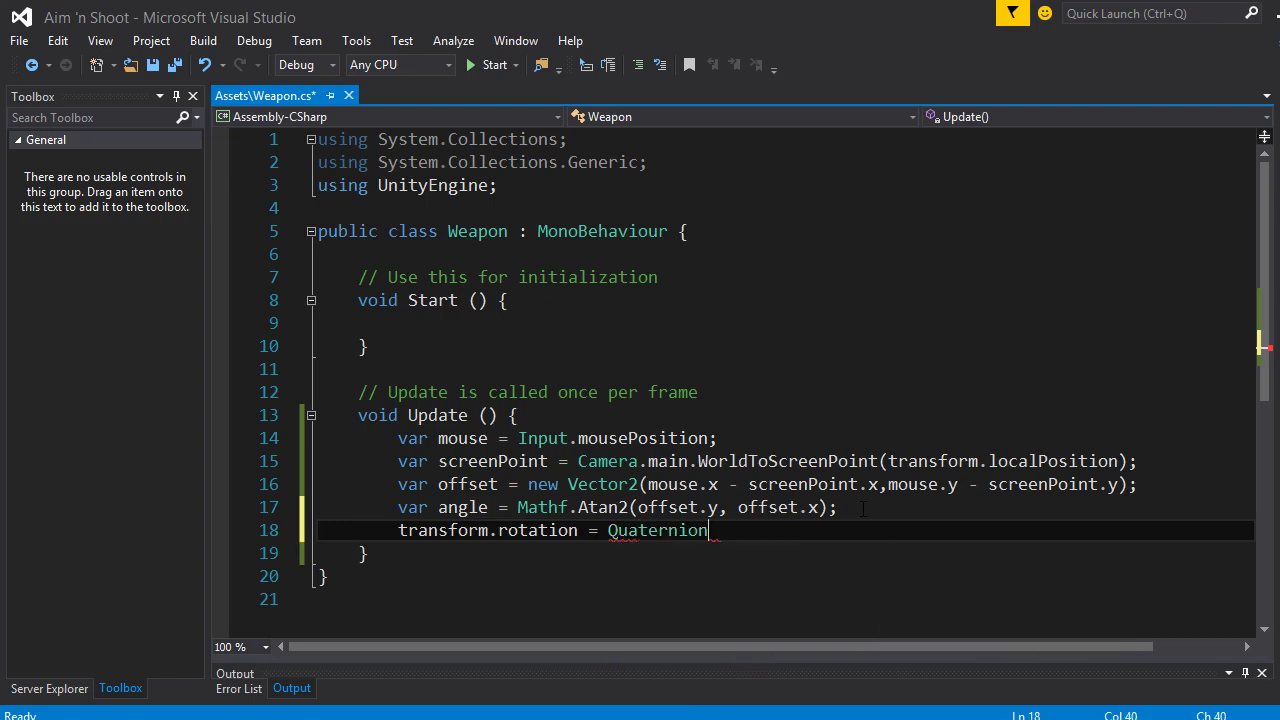
{"action": "type", "text": ".Eu"}
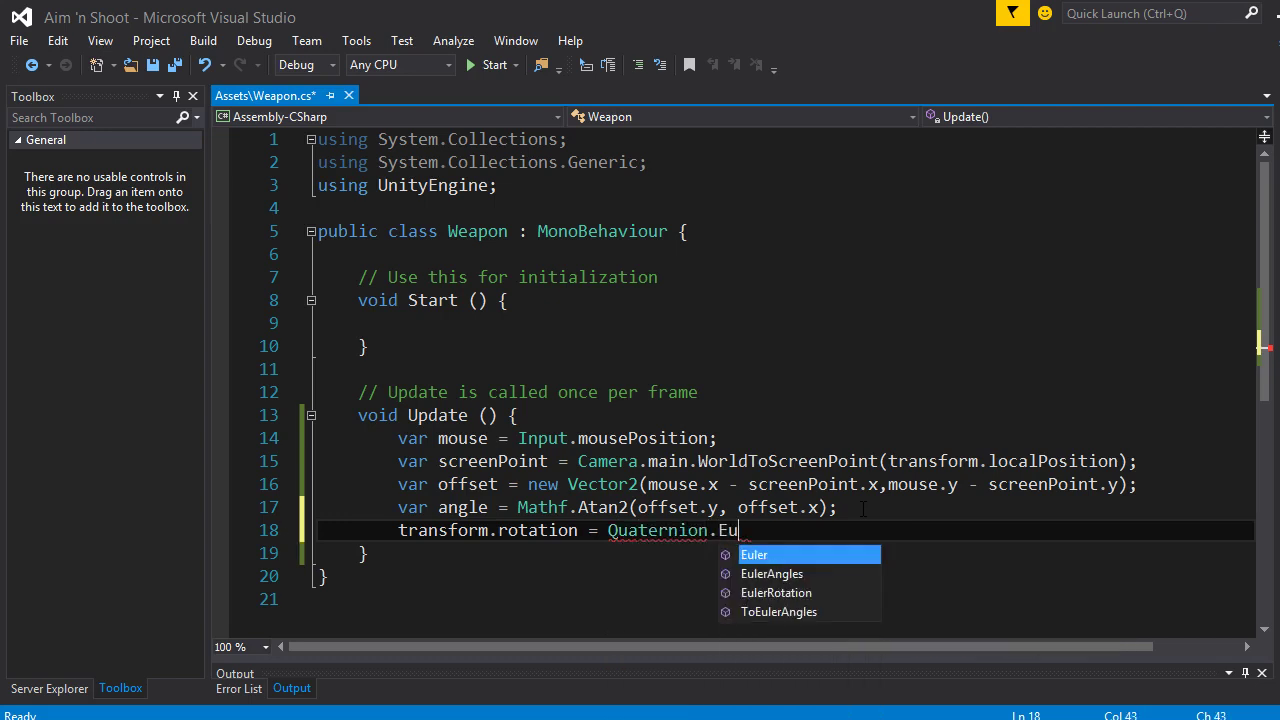
{"action": "key", "text": "Tab"}
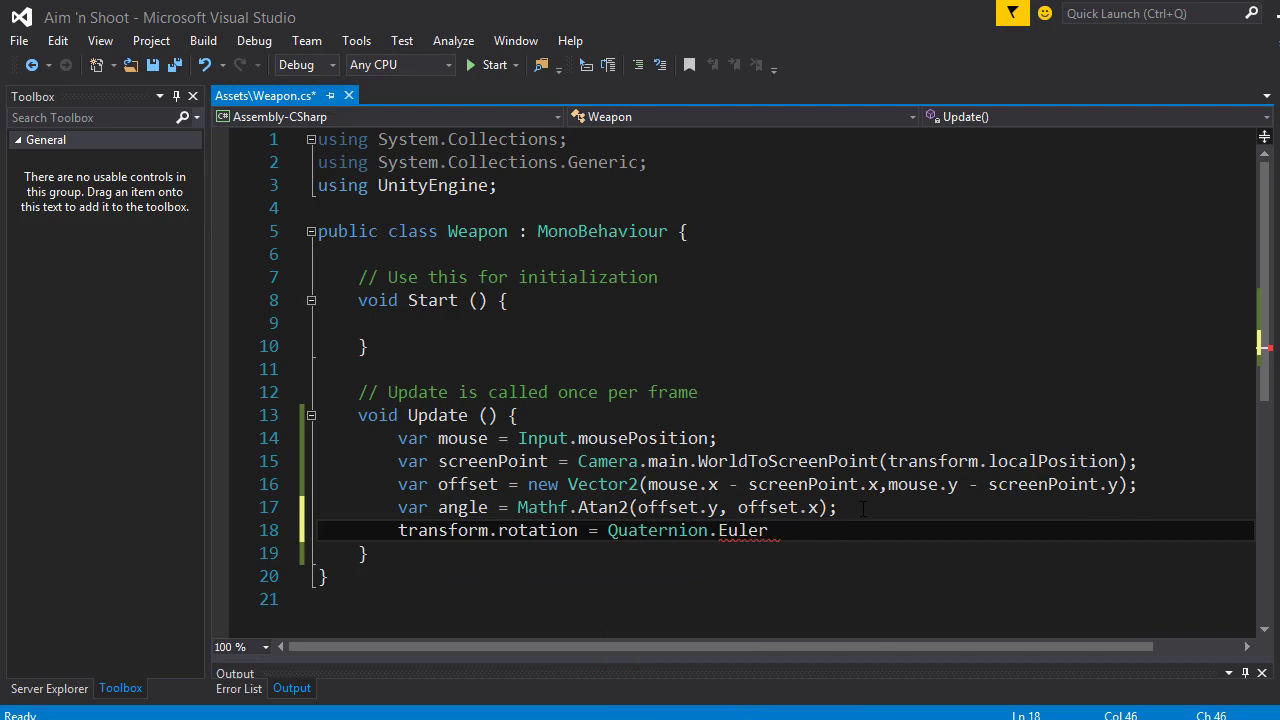
{"action": "type", "text": "()"}
{"action": "key", "text": "Left"}
{"action": "type", "text": "0, 0"}
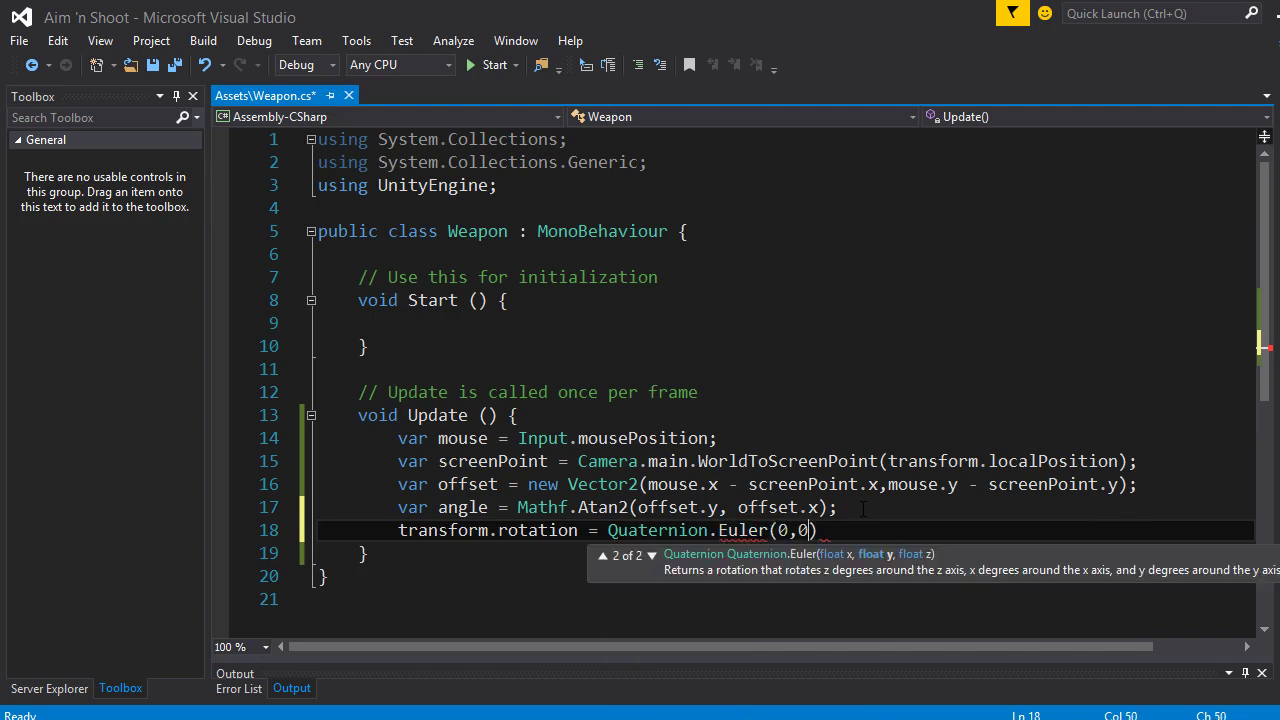
{"action": "type", "text": ", "}
{"action": "type", "text": "a"}
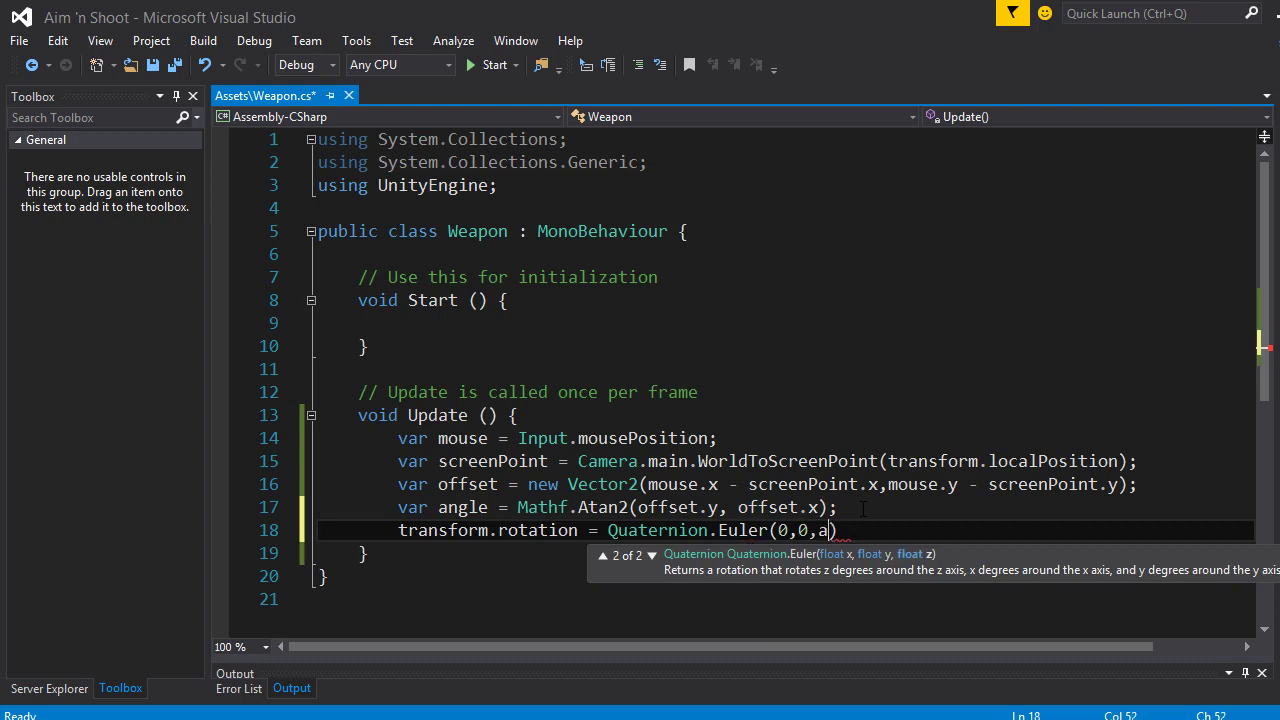
{"action": "type", "text": "ngle"}
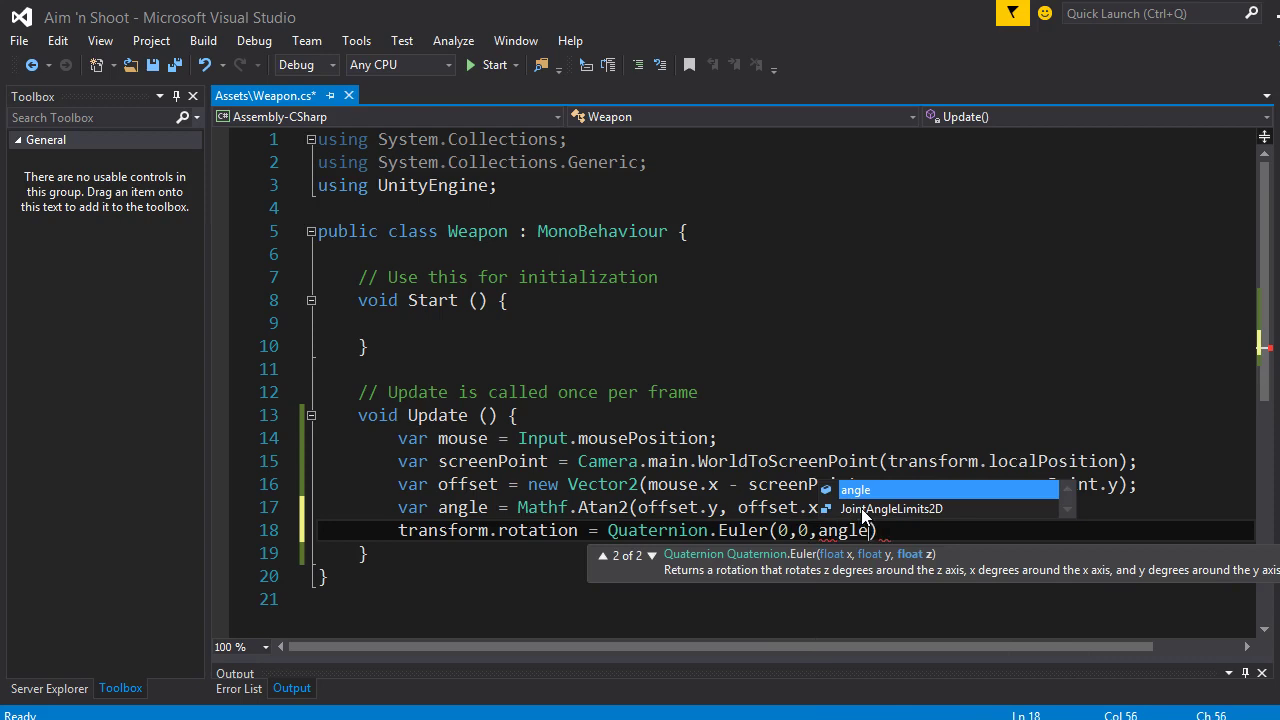
{"action": "type", "text": ")"}
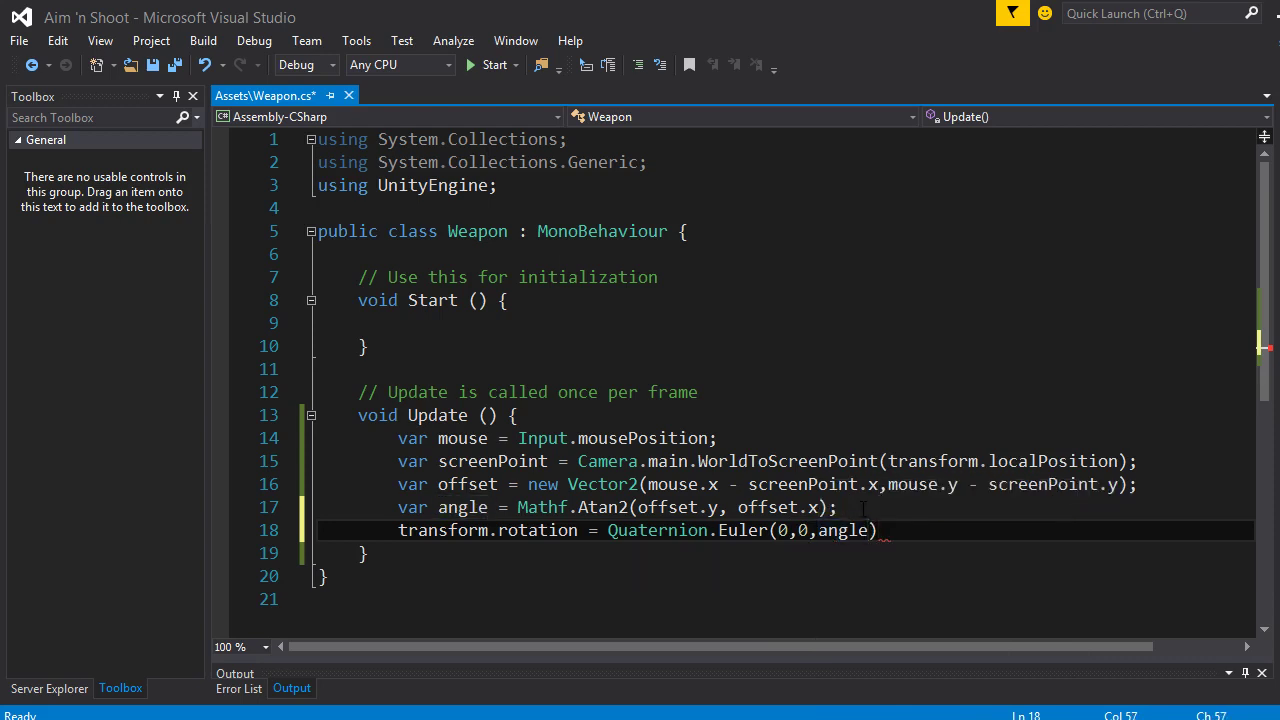
{"action": "type", "text": ";"}
{"action": "key", "text": "ctrl+s"}
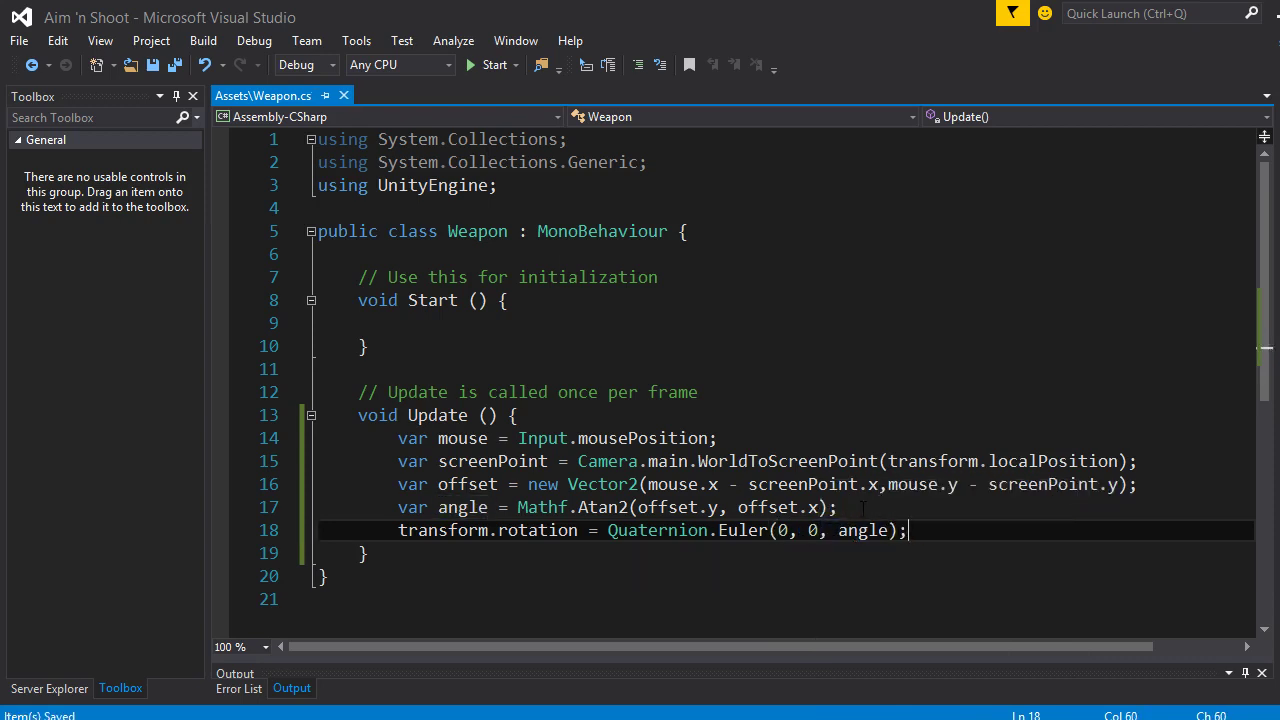
{"action": "key", "text": "alt+Tab"}
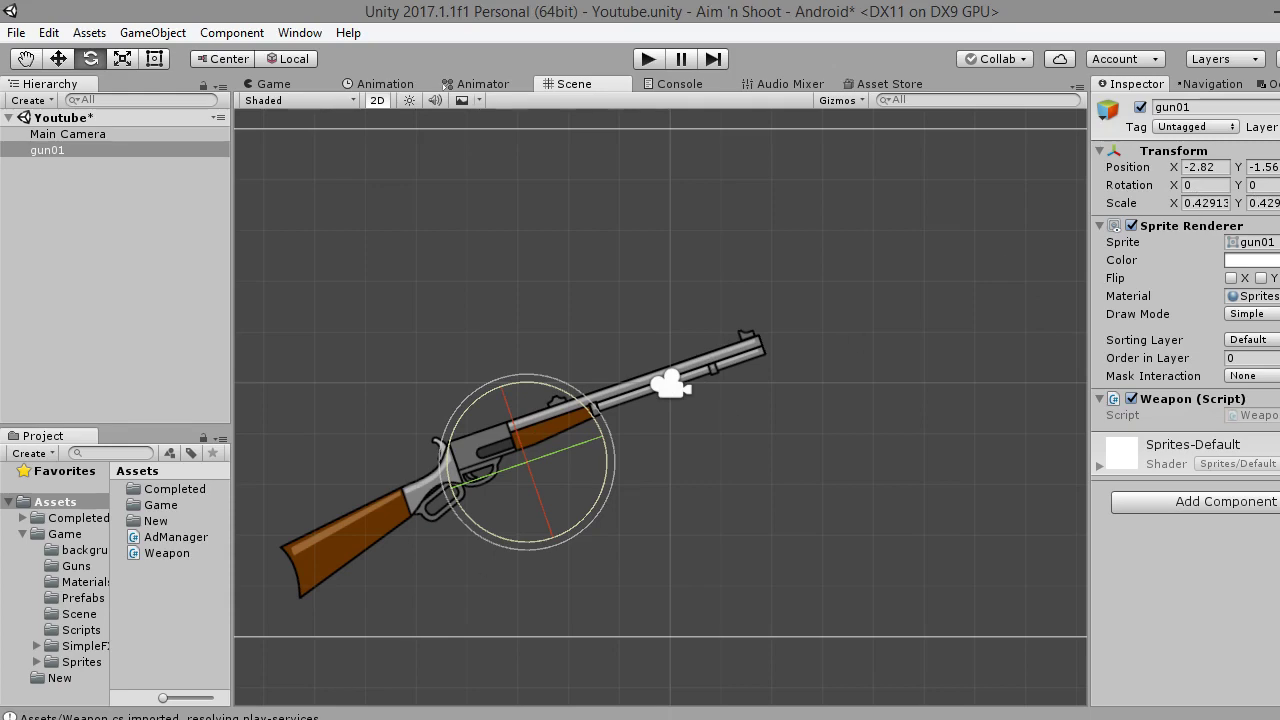
Switch back to Visual Studio showing Weapon.cs with its Quaternion.Euler rotation line
{"action": "key", "text": "alt+Tab"}
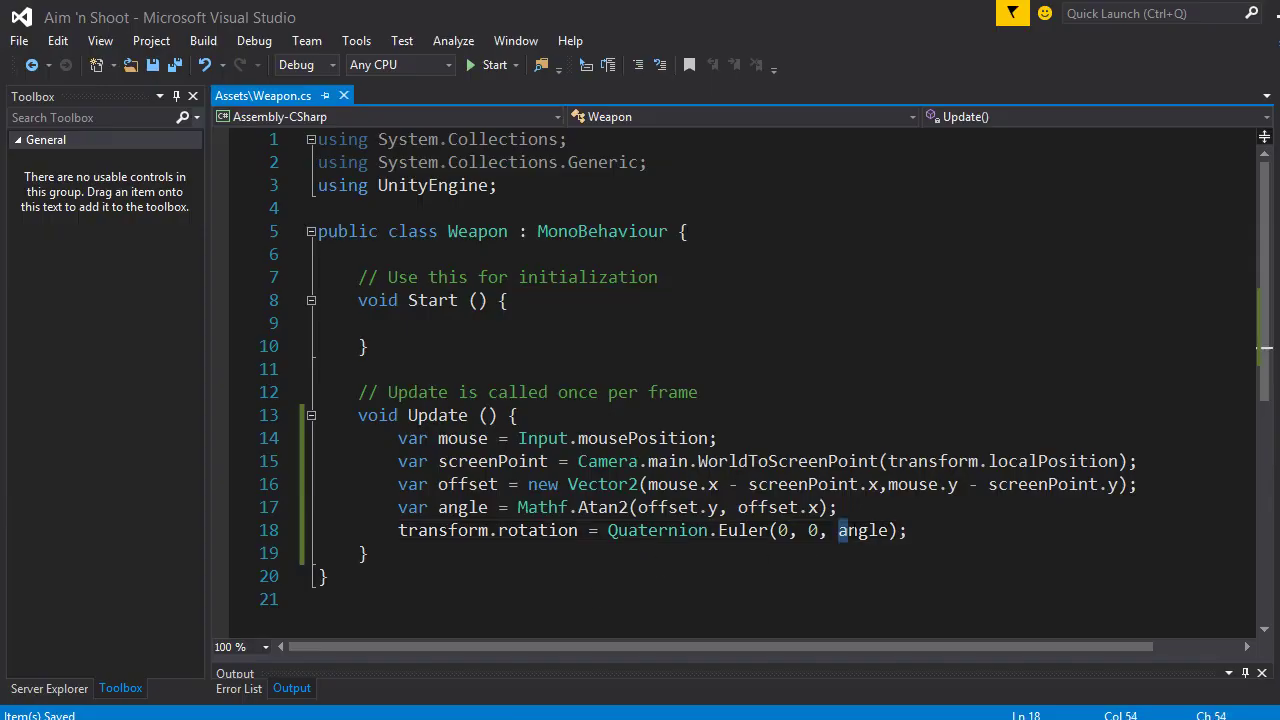
Append '*Mathf.Rad2Deg' to line 17's Atan2 call so the angle is in degrees
{"action": "left_click_drag", "start_coordinate": [840, 530], "coordinate": [886, 530]}
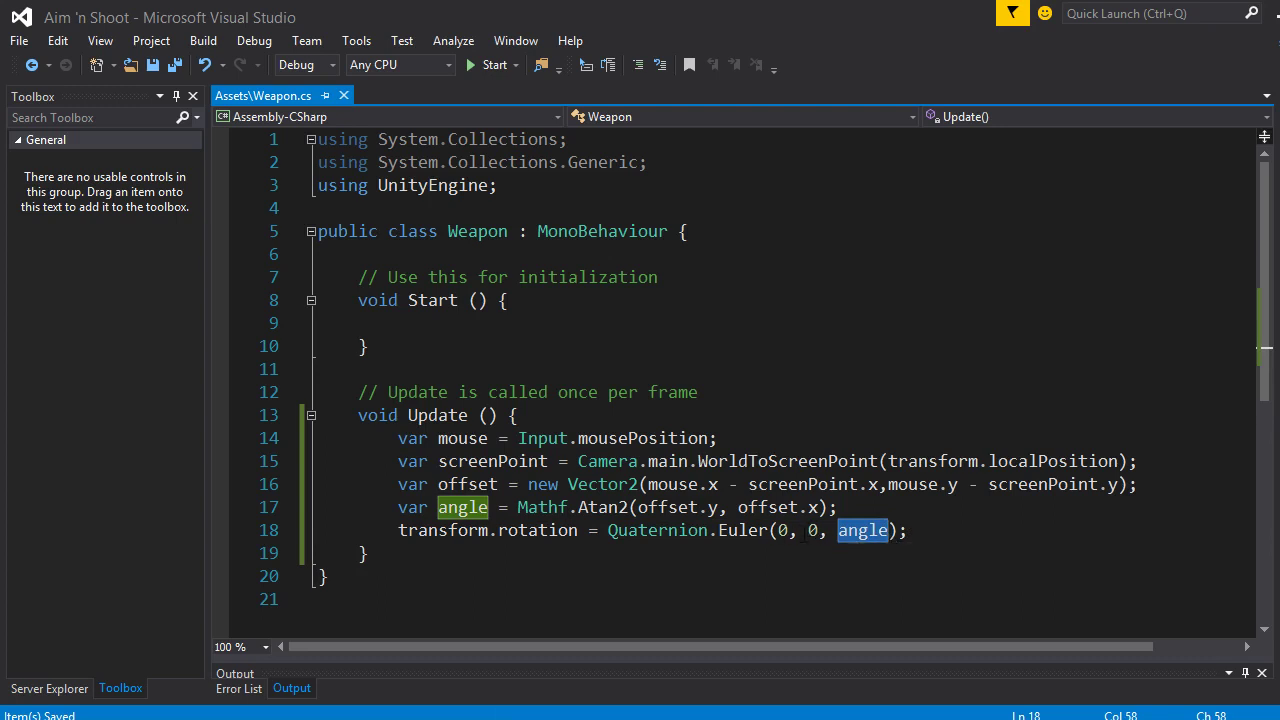
{"action": "mouse_move", "coordinate": [608, 510]}
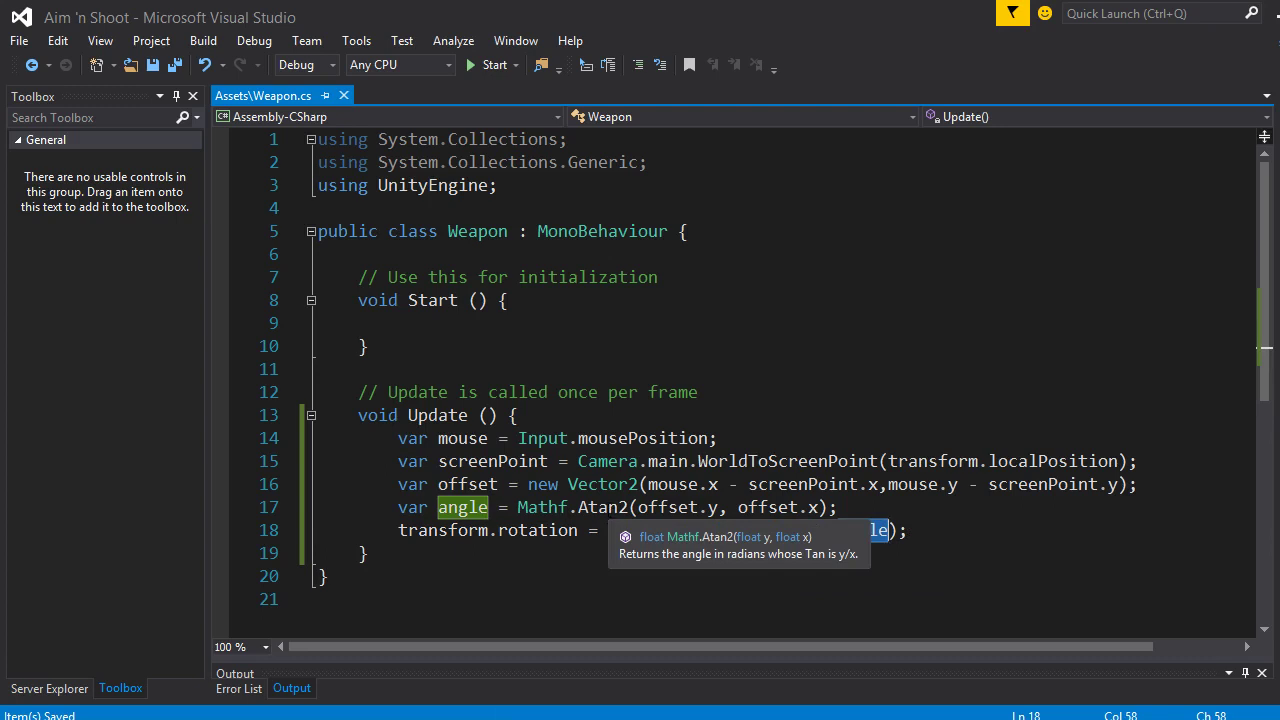
{"action": "key", "text": "Up"}
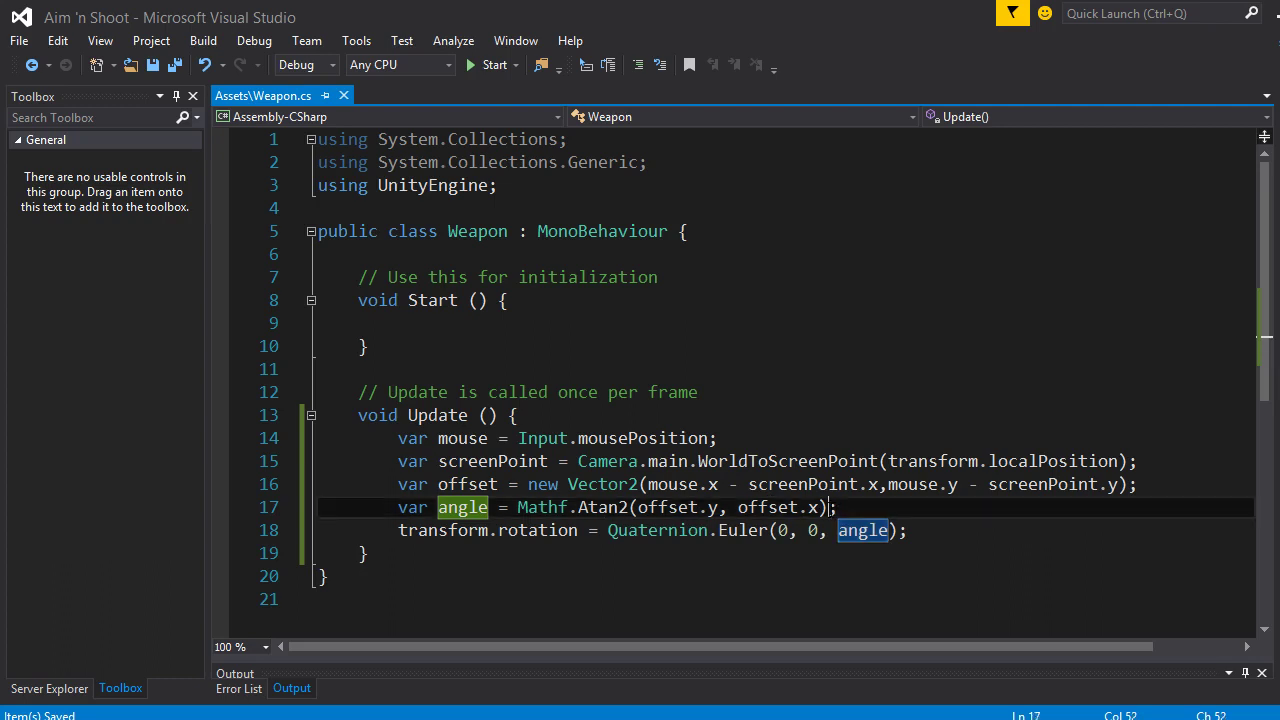
{"action": "key", "text": "Left"}
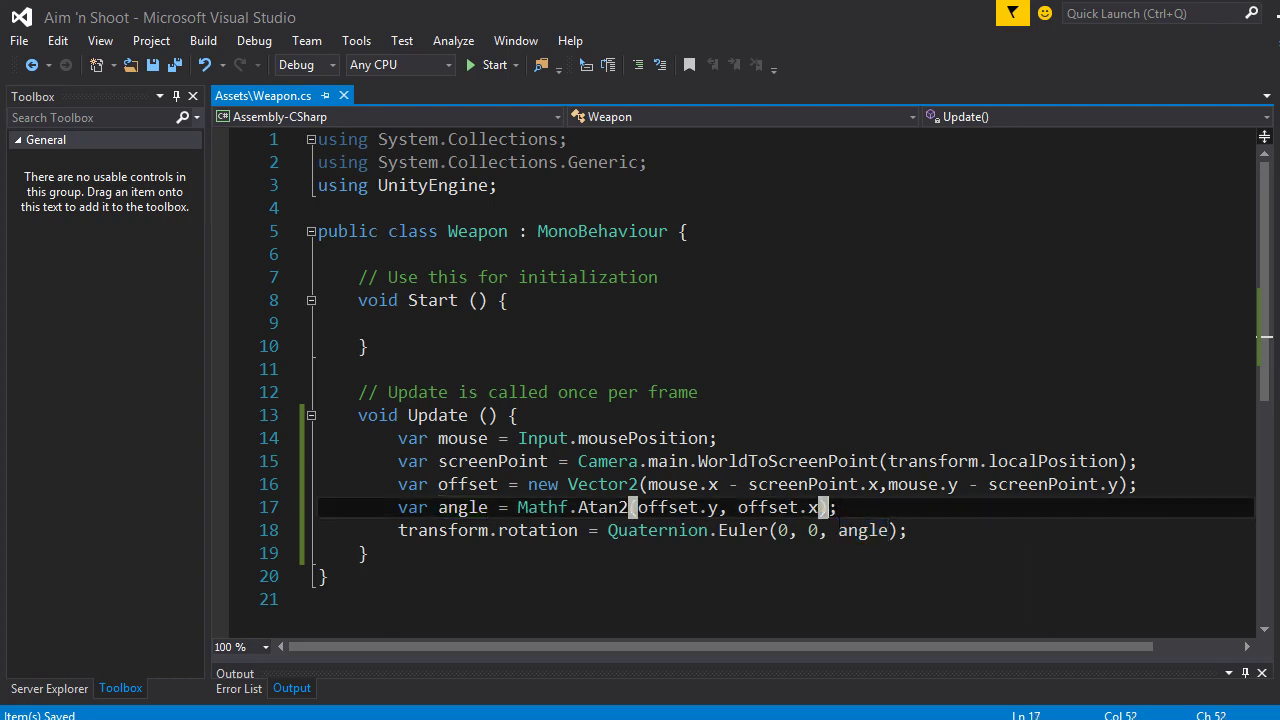
{"action": "type", "text": "*"}
{"action": "type", "text": "Math"}
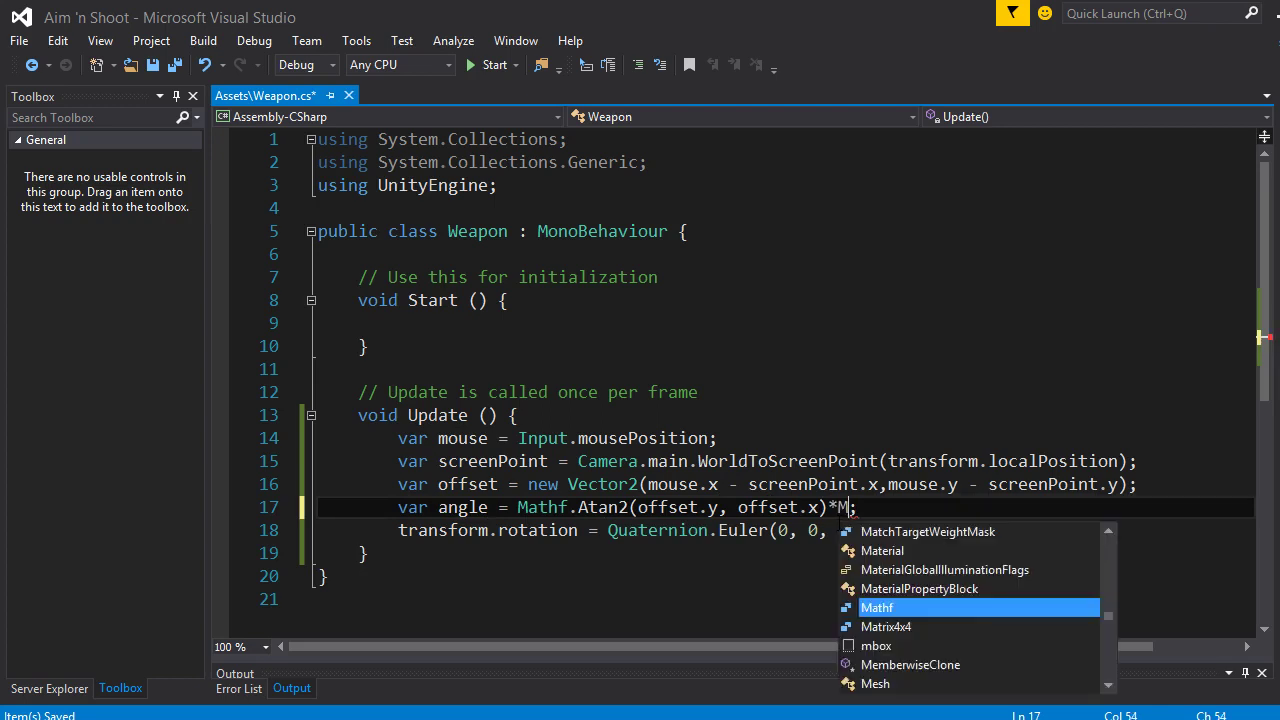
{"action": "key", "text": "Tab"}
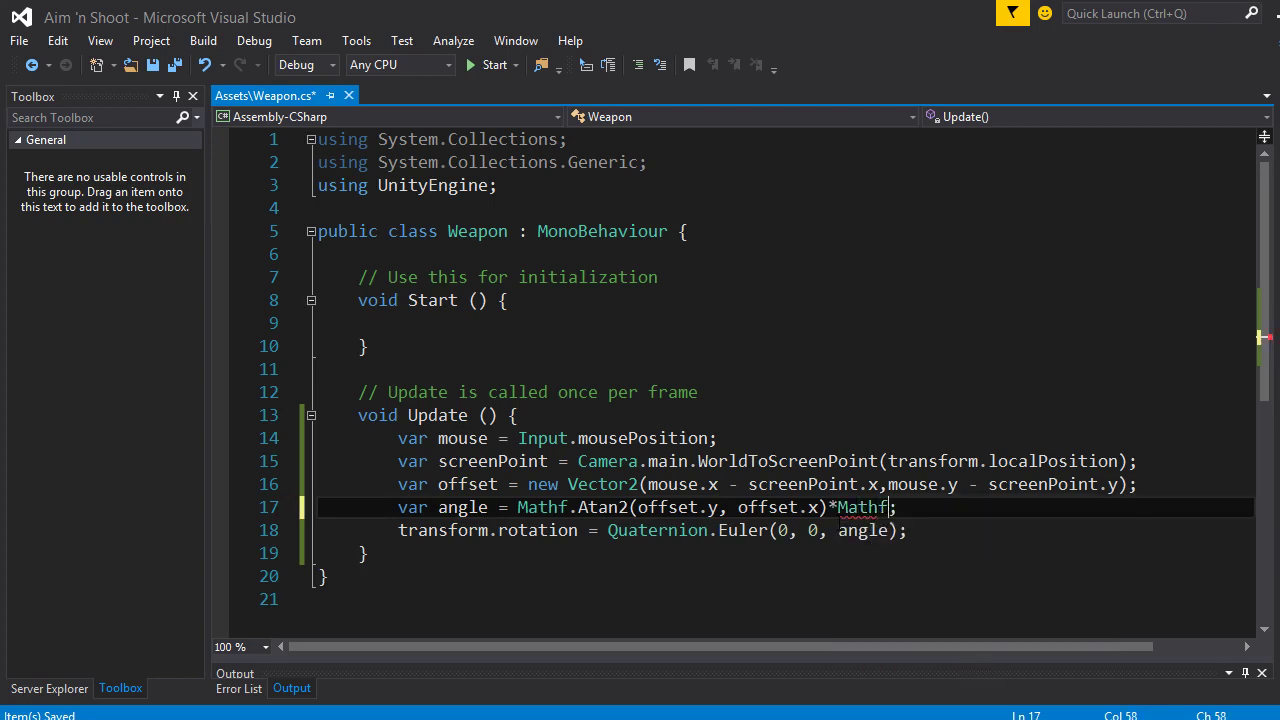
{"action": "type", "text": "."}
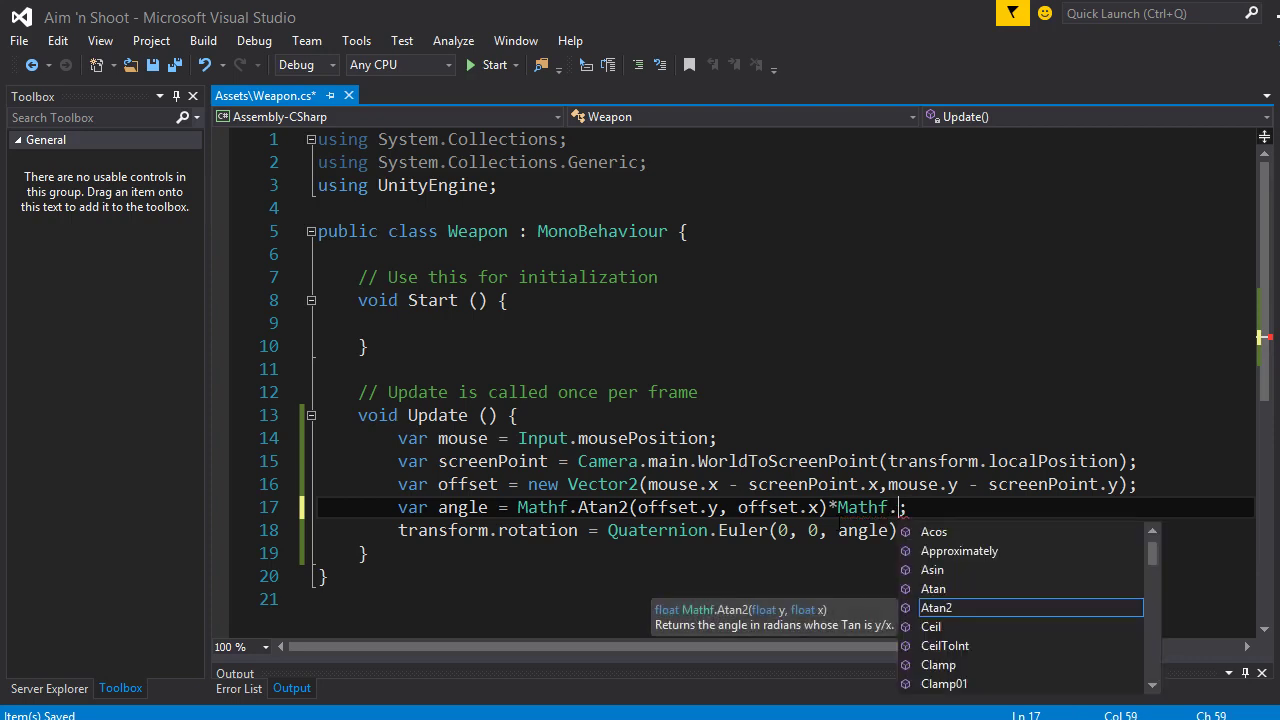
{"action": "type", "text": "Rad"}
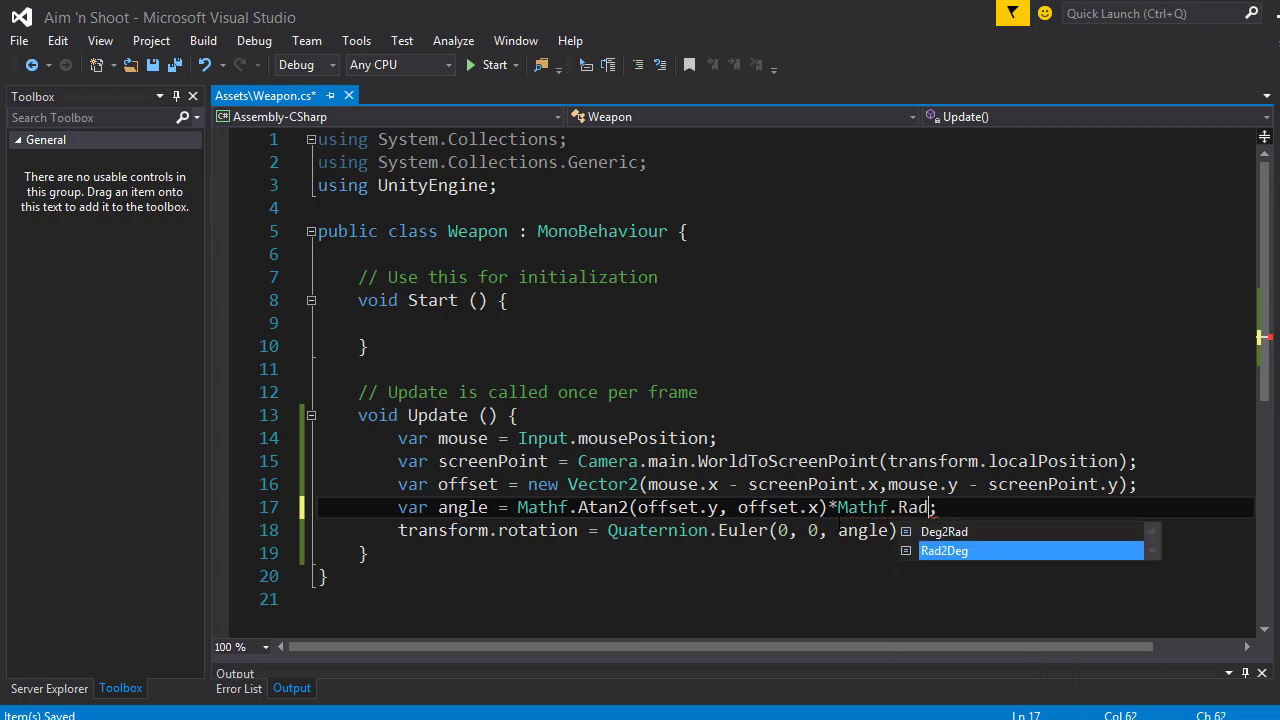
{"action": "left_click", "coordinate": [944, 550]}
{"action": "key", "text": "Tab"}
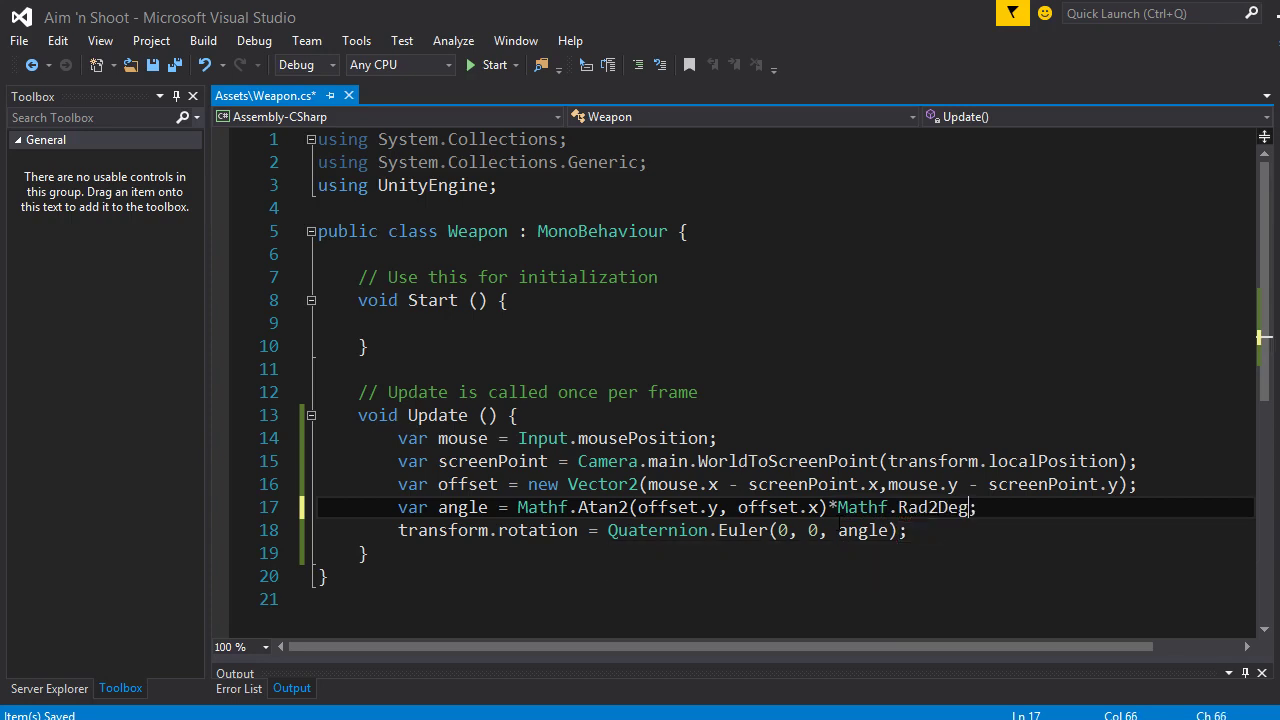
{"action": "mouse_move", "coordinate": [946, 507]}
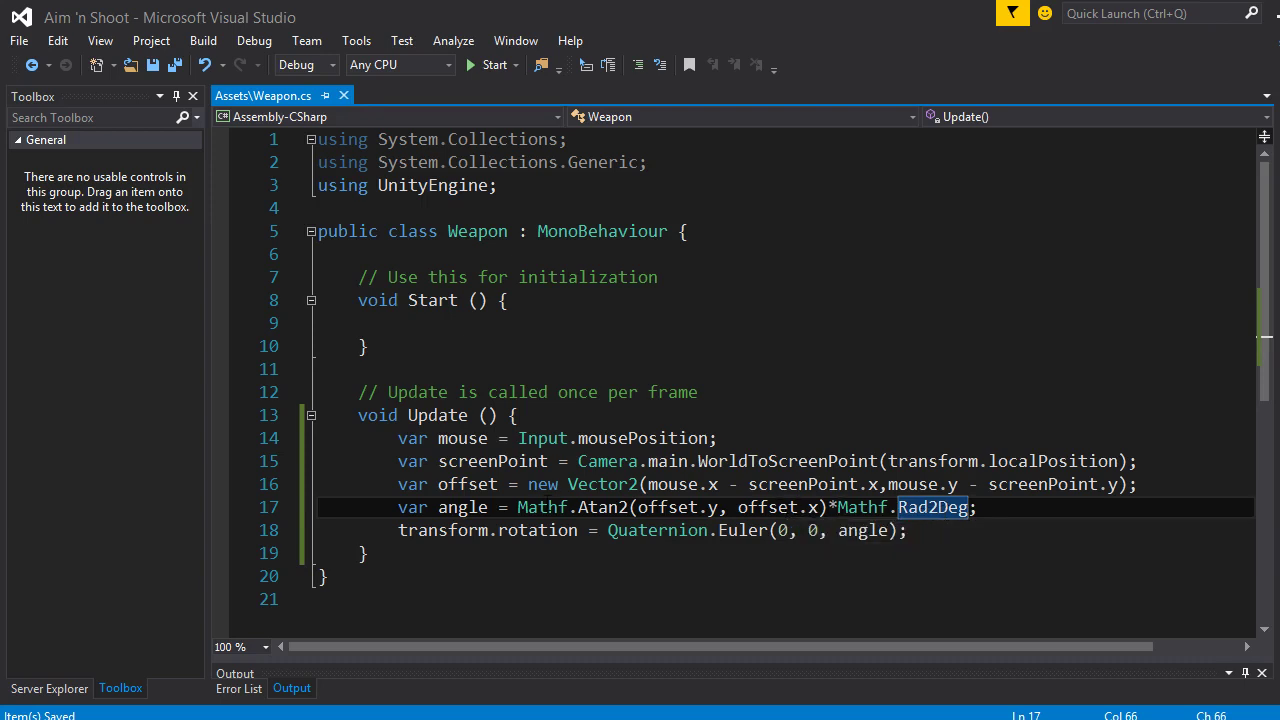
{"action": "left_click_drag", "start_coordinate": [517, 507], "coordinate": [960, 507]}
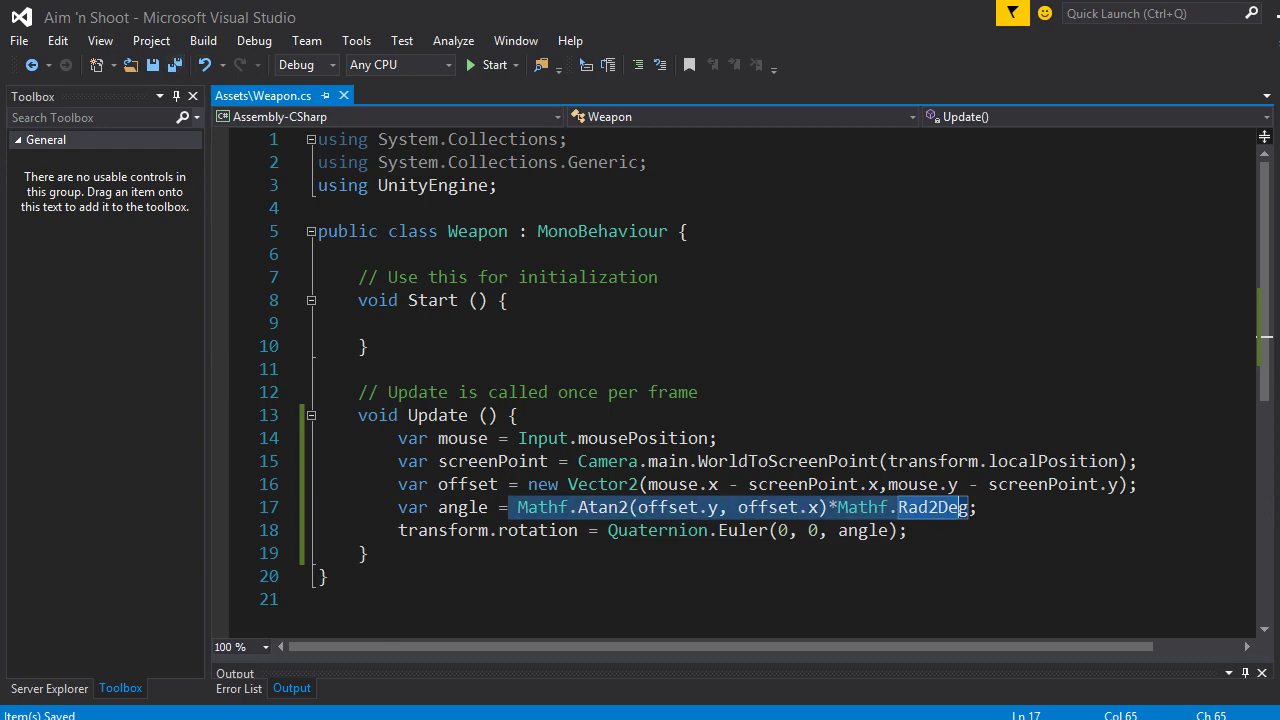
Switch to Unity and enter Play mode to test the gun's rotation
{"action": "key", "text": "alt+Tab"}
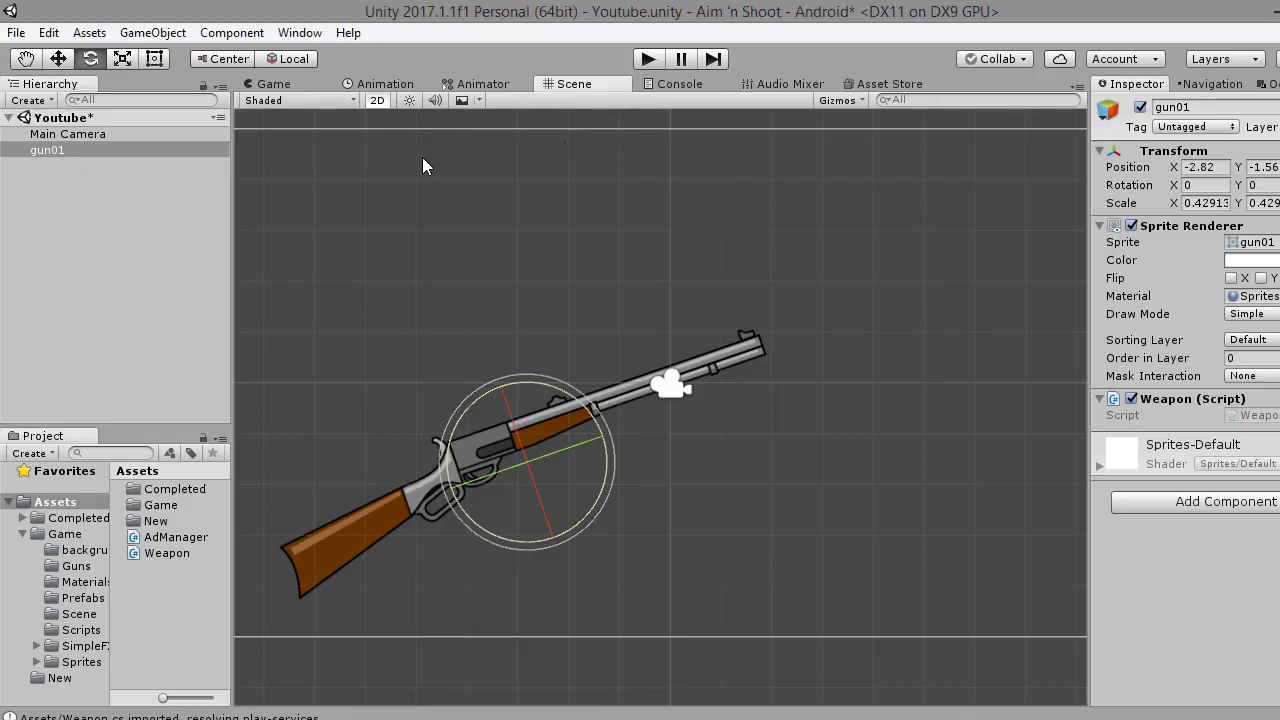
{"action": "left_click", "coordinate": [646, 60]}
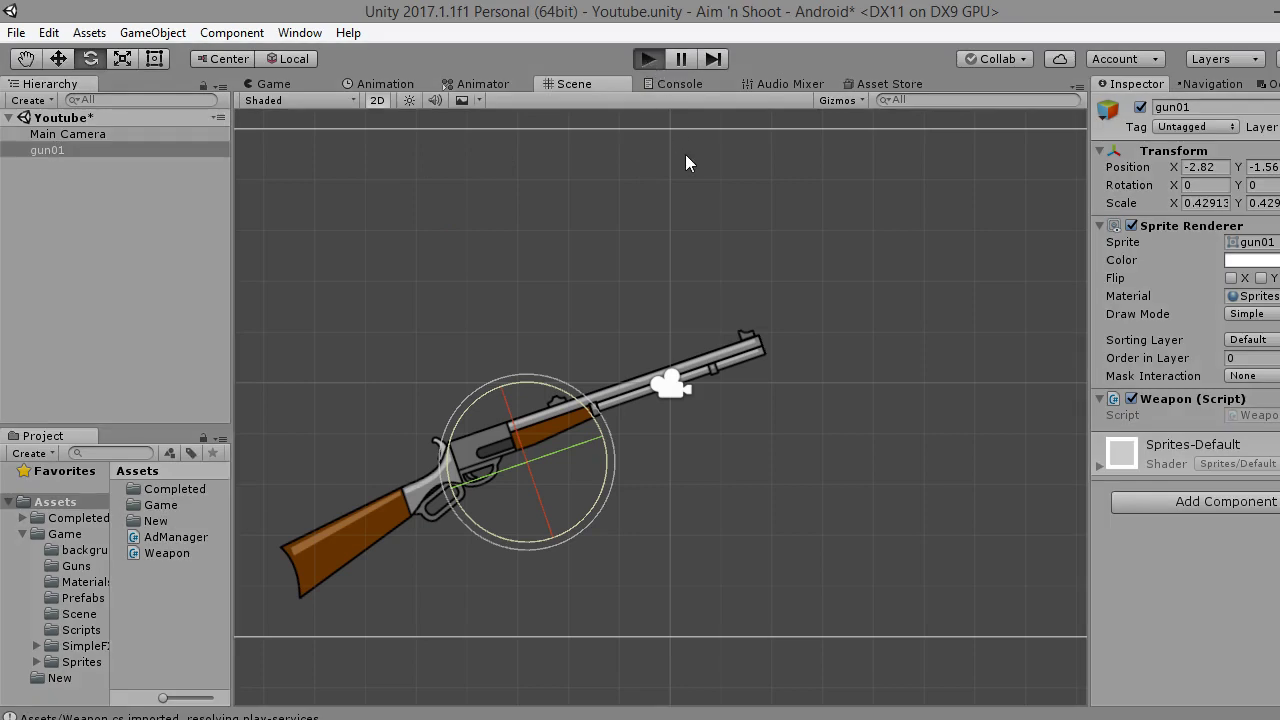